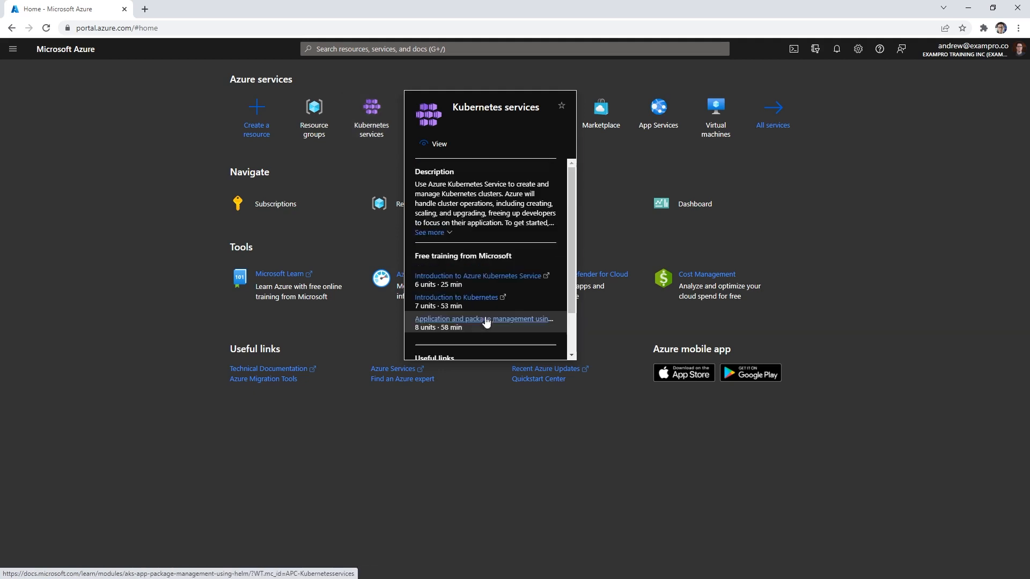
- Find the Kubernetes services page and start creating a new Kubernetes cluster
{"action": "left_click", "coordinate": [390, 49]}
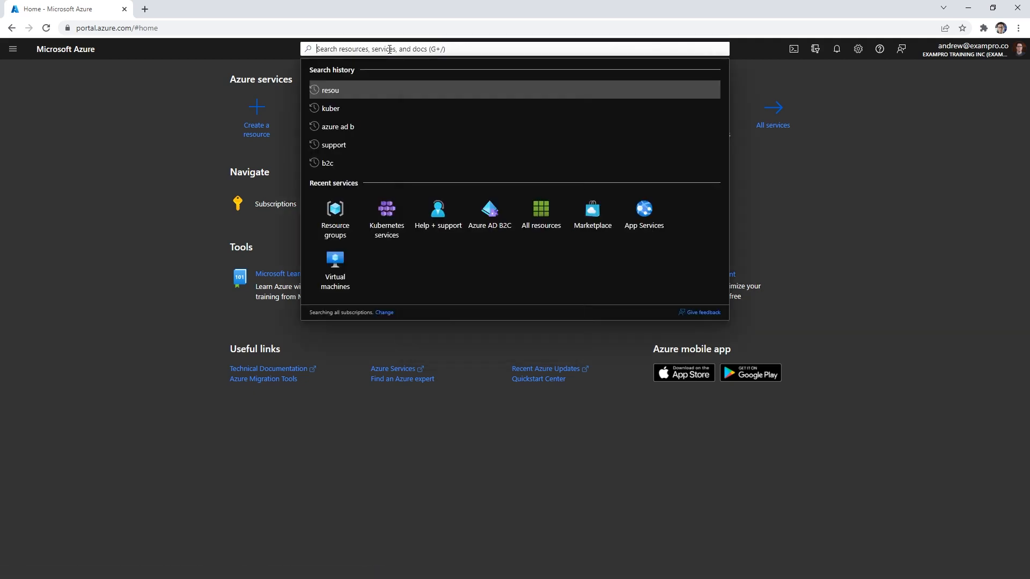
{"action": "type", "text": "kuberet"}
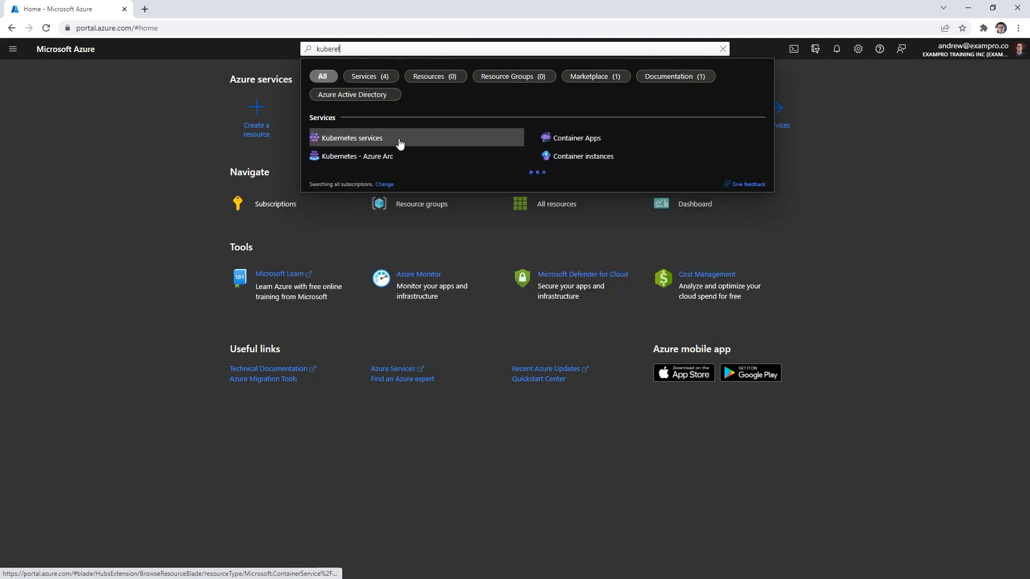
{"action": "left_click", "coordinate": [385, 141]}
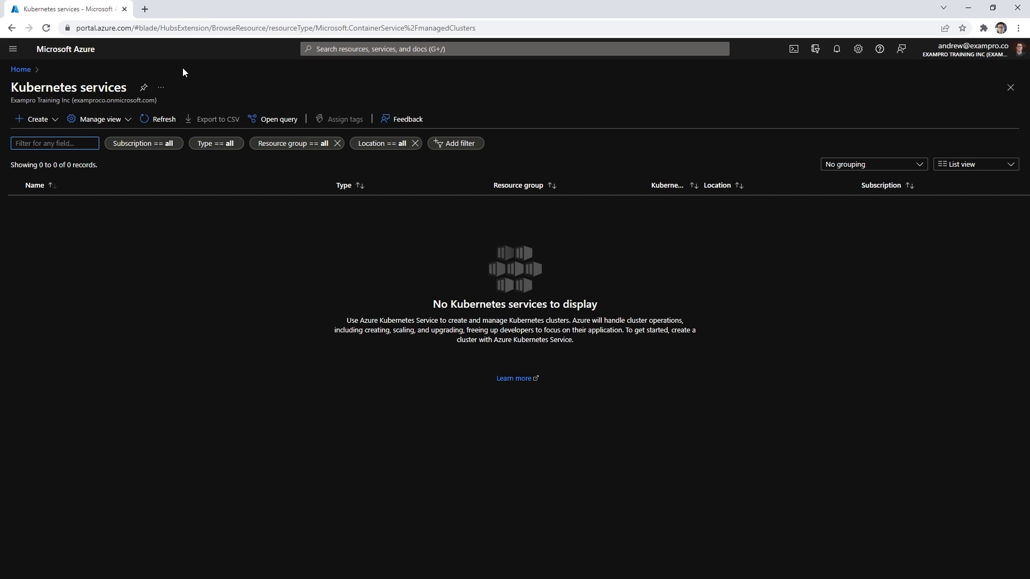
{"action": "left_click", "coordinate": [254, 194]}
{"action": "left_click", "coordinate": [42, 121]}
{"action": "left_click", "coordinate": [62, 142]}
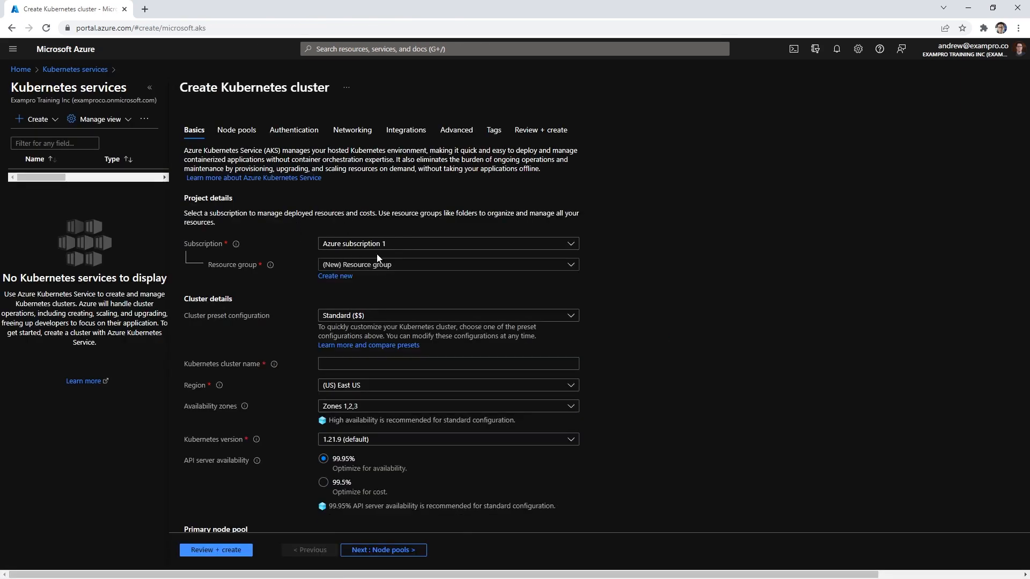
- Create a new resource group named K8s-Example for the cluster
{"action": "left_click", "coordinate": [350, 277]}
{"action": "type", "text": "aks"}
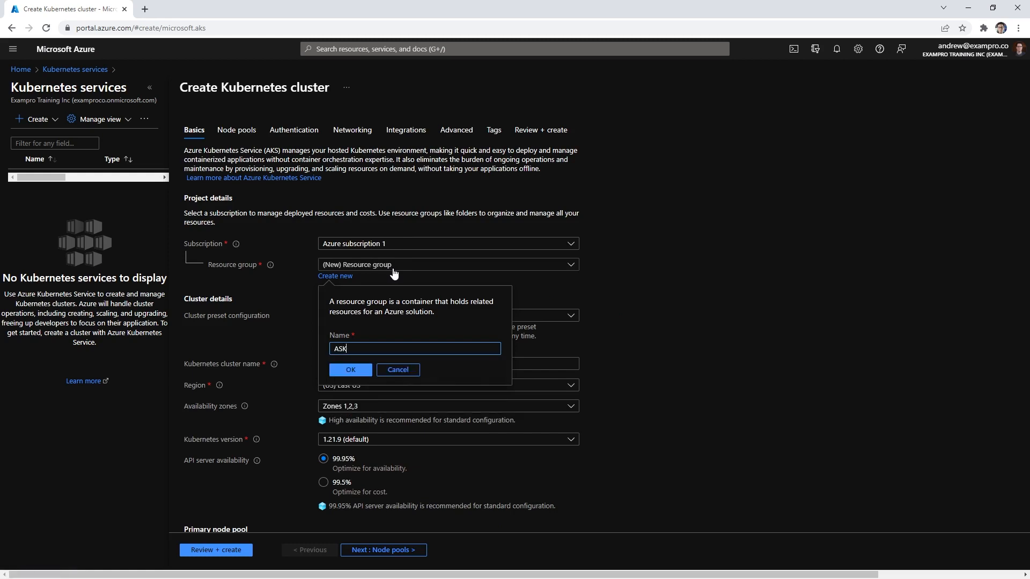
{"action": "key", "text": "BackSpace"}
{"action": "key", "text": "BackSpace"}
{"action": "key", "text": "BackSpace"}
{"action": "type", "text": "K8s-Exa"}
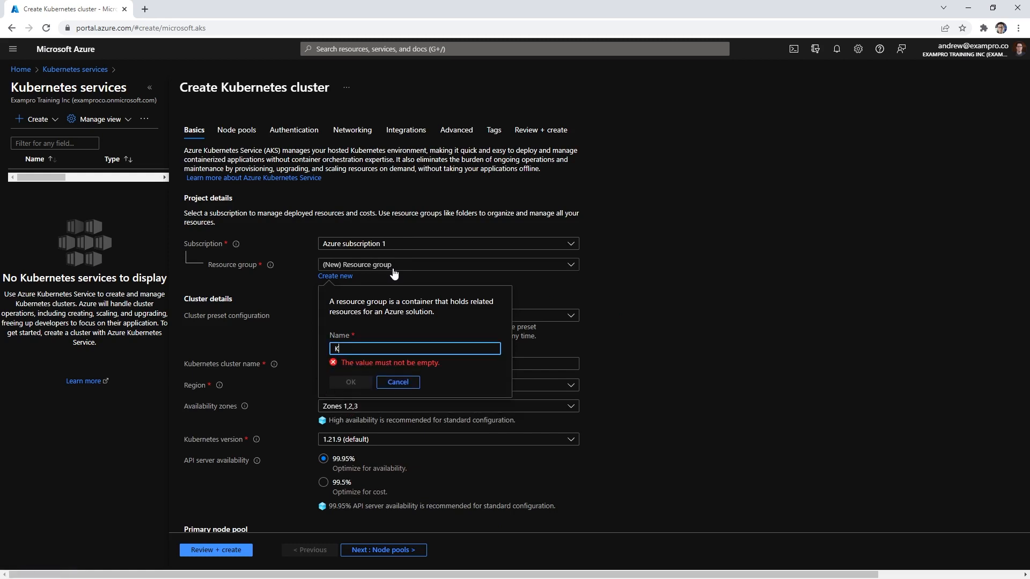
{"action": "type", "text": "mple"}
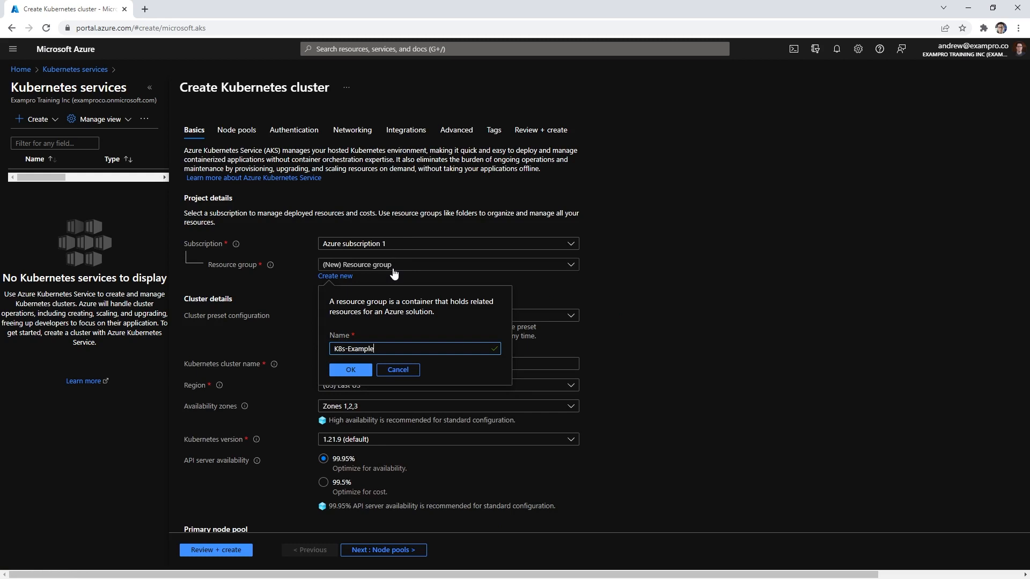
{"action": "left_click", "coordinate": [350, 370]}
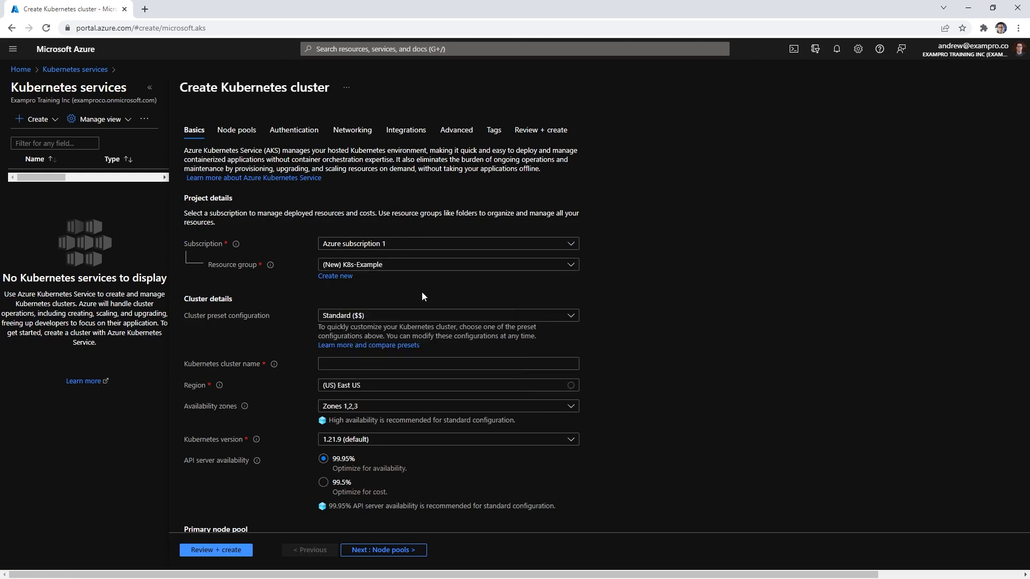
- Choose the Dev/Test ($) preset configuration and name the Kubernetes cluster ASK-Example
{"action": "left_click", "coordinate": [379, 316]}
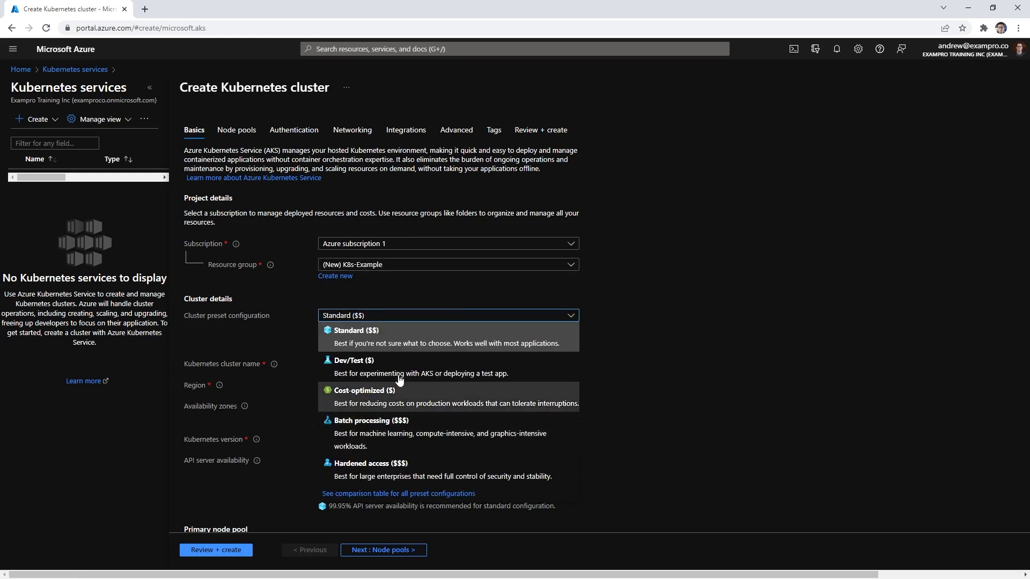
{"action": "left_click", "coordinate": [386, 358]}
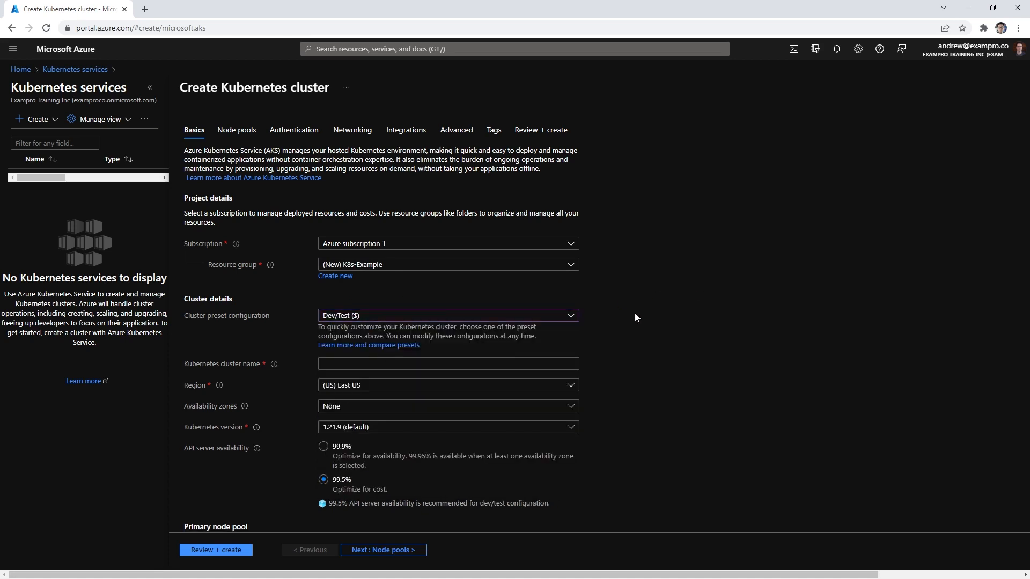
{"action": "scroll", "coordinate": [231, 342], "scroll_direction": "down", "scroll_amount": 1}
{"action": "left_click", "coordinate": [333, 310]}
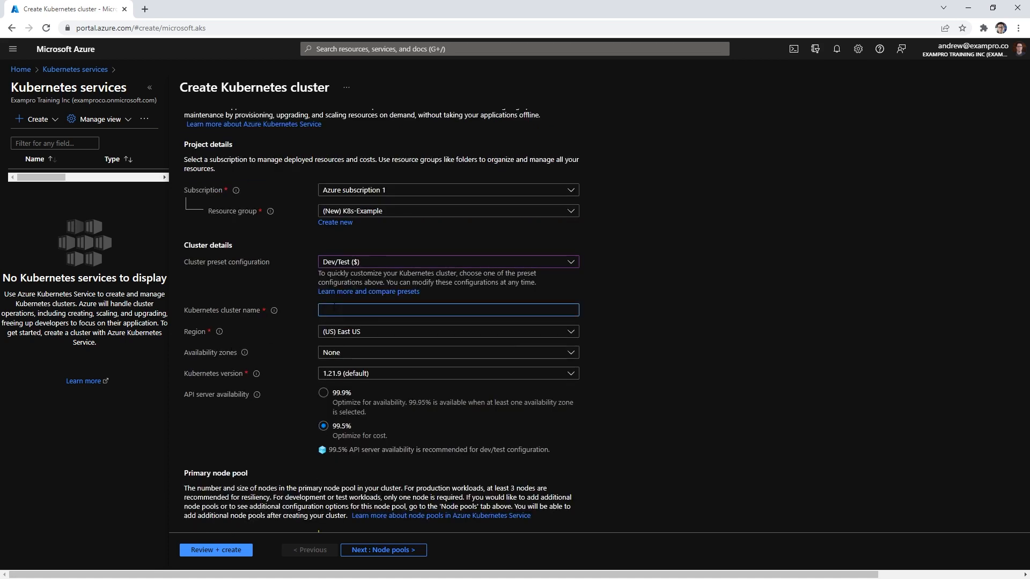
{"action": "type", "text": "ASK-Example"}
{"action": "left_click_drag", "start_coordinate": [684, 309], "coordinate": [681, 321]}
{"action": "left_click", "coordinate": [685, 275]}
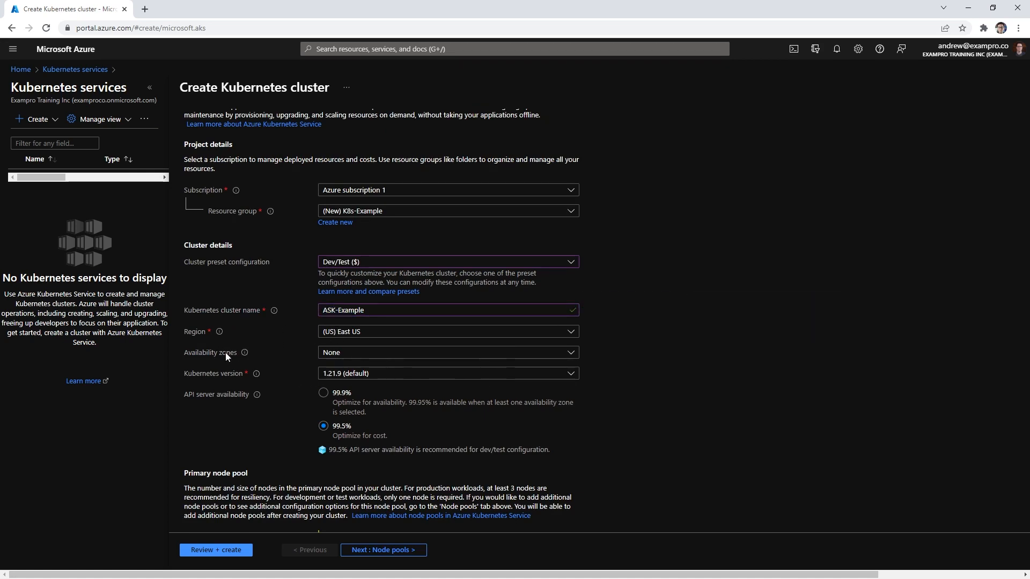
- Review the available Kubernetes versions, the cluster preset choices and the API server availability option
{"action": "scroll", "coordinate": [288, 385], "scroll_direction": "down", "scroll_amount": 1}
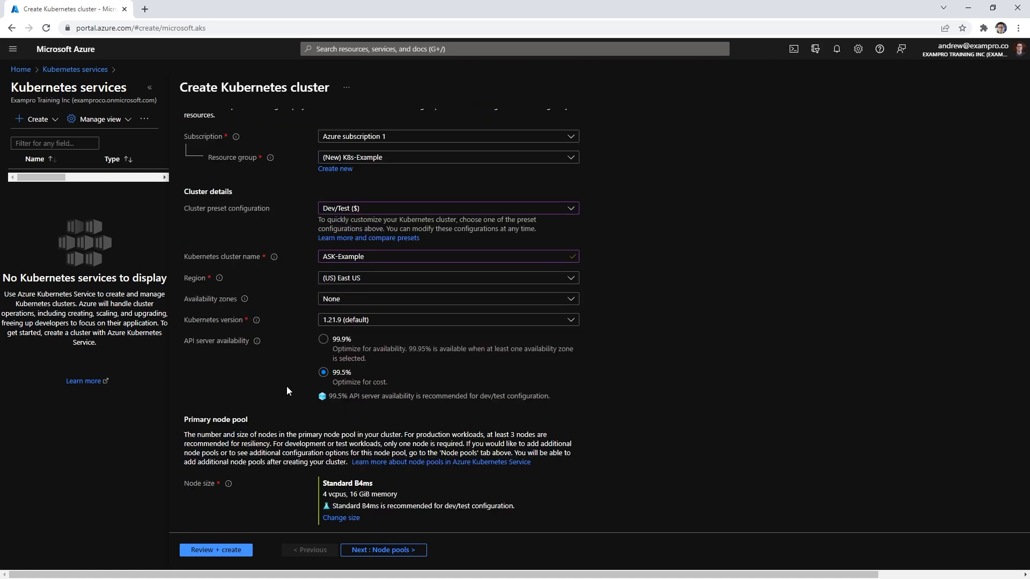
{"action": "left_click", "coordinate": [347, 321]}
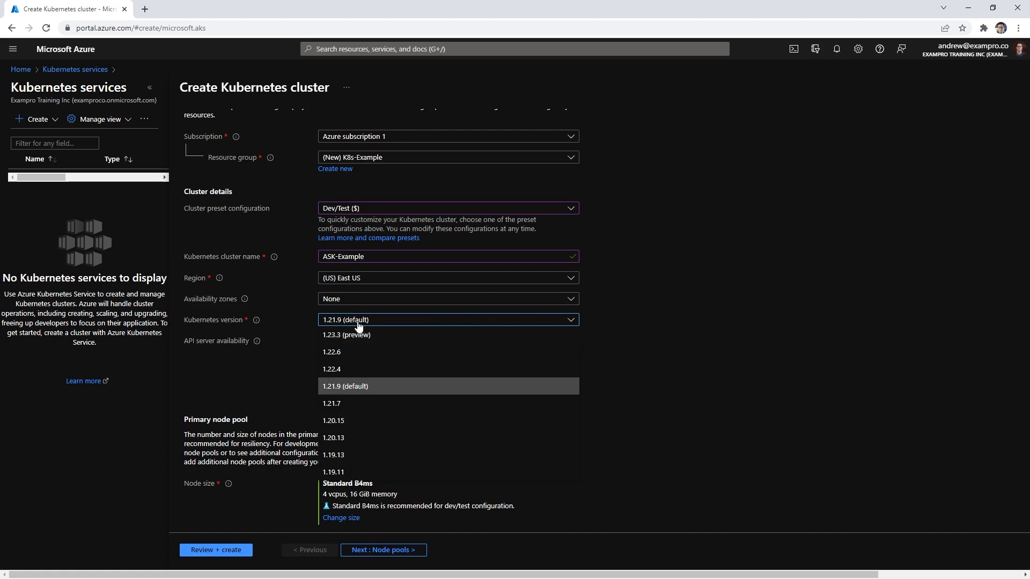
{"action": "left_click", "coordinate": [358, 325]}
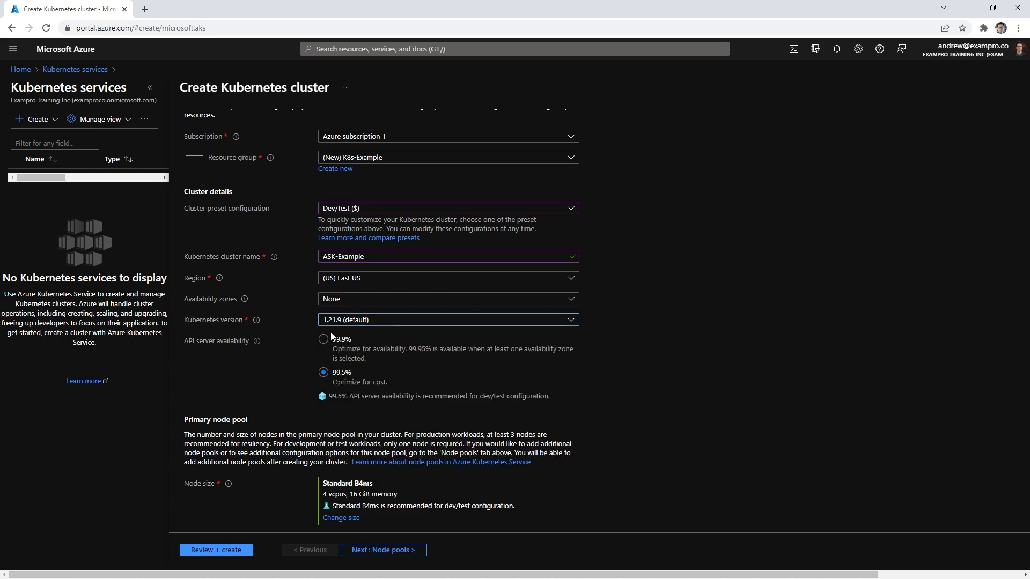
{"action": "scroll", "coordinate": [330, 332], "scroll_direction": "up", "scroll_amount": 2}
{"action": "left_click", "coordinate": [357, 316]}
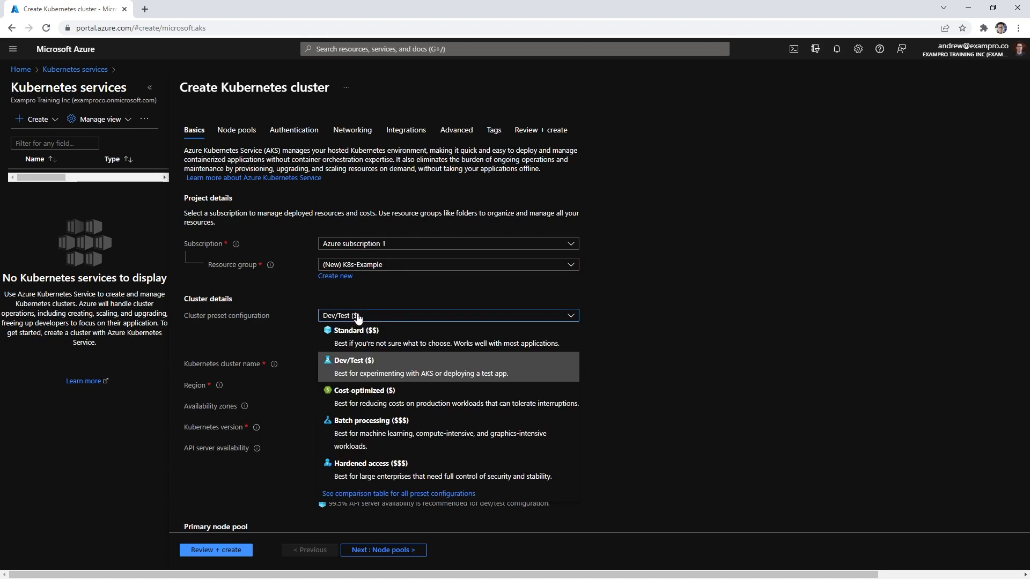
{"action": "left_click", "coordinate": [294, 323]}
{"action": "scroll", "coordinate": [309, 334], "scroll_direction": "down", "scroll_amount": 2}
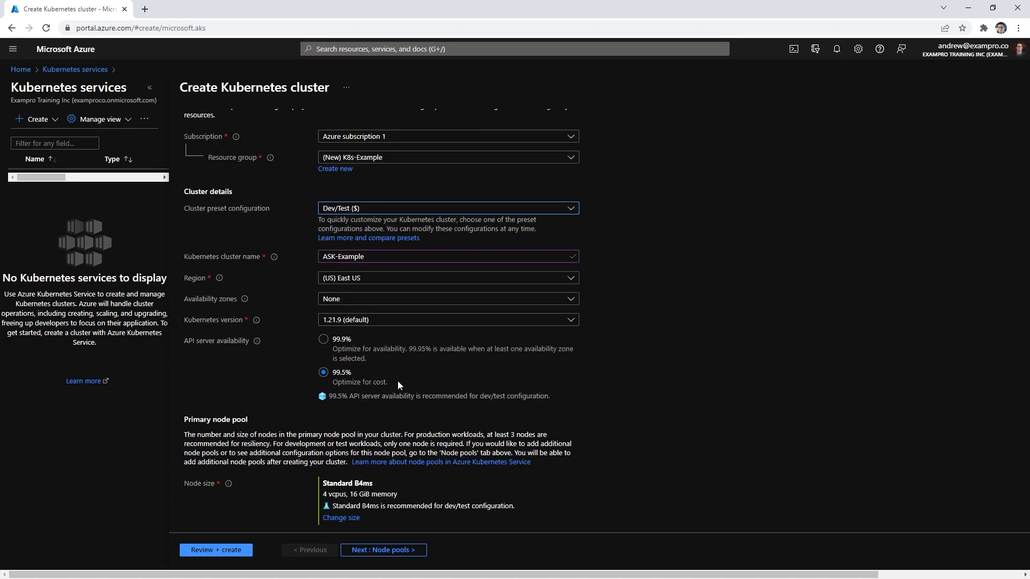
{"action": "left_click_drag", "start_coordinate": [397, 380], "coordinate": [330, 383]}
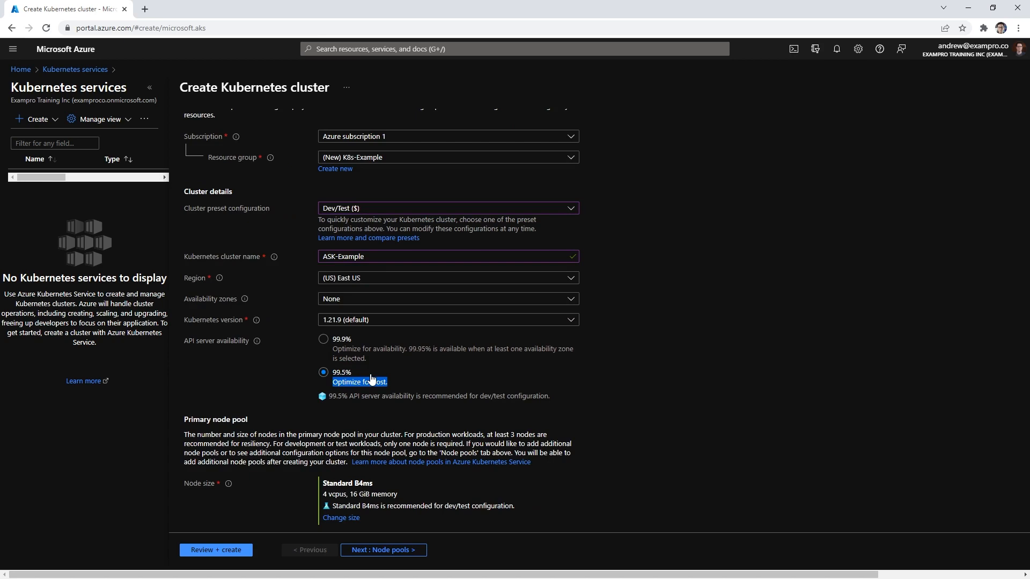
- Examine the primary node pool's node size and the list of available VM sizes, keeping the preselected size
{"action": "scroll", "coordinate": [373, 379], "scroll_direction": "down", "scroll_amount": 2}
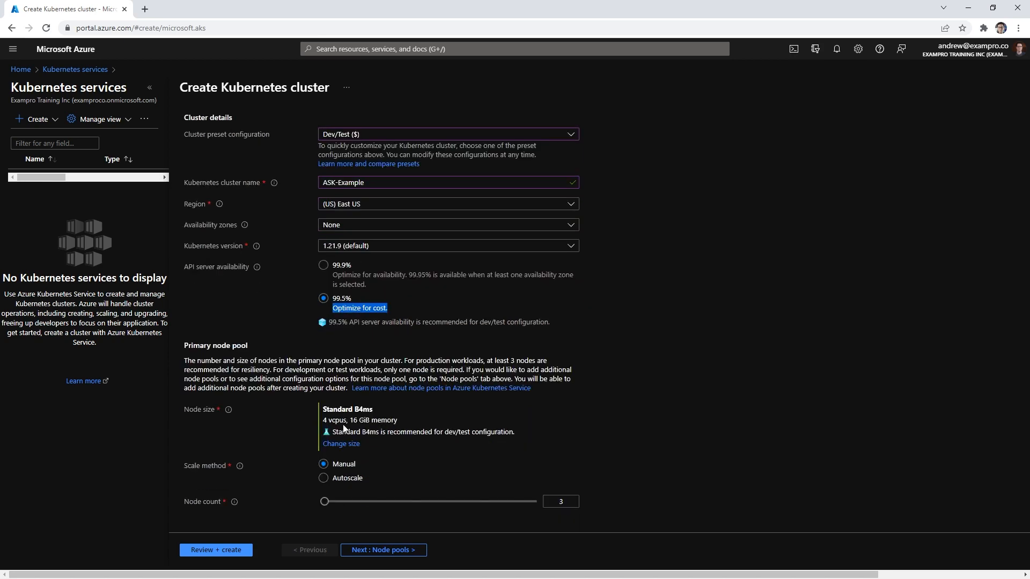
{"action": "left_click_drag", "start_coordinate": [323, 410], "coordinate": [406, 422]}
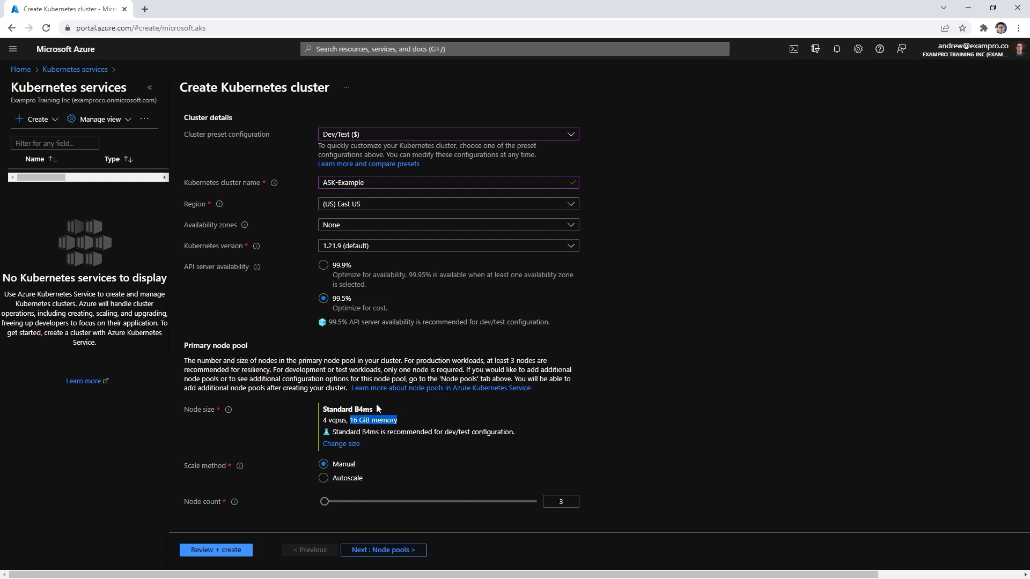
{"action": "left_click", "coordinate": [339, 445]}
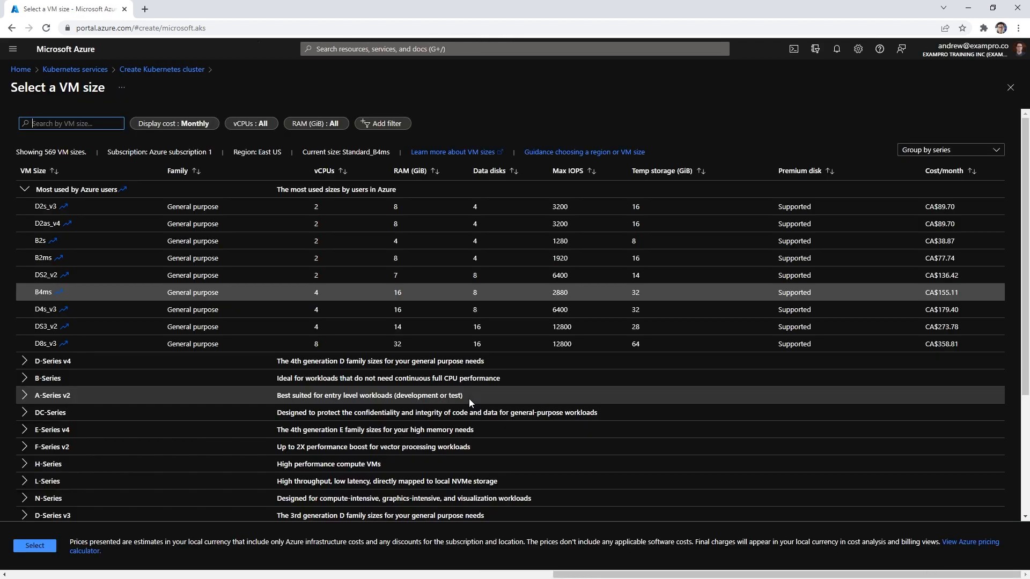
{"action": "left_click", "coordinate": [29, 545]}
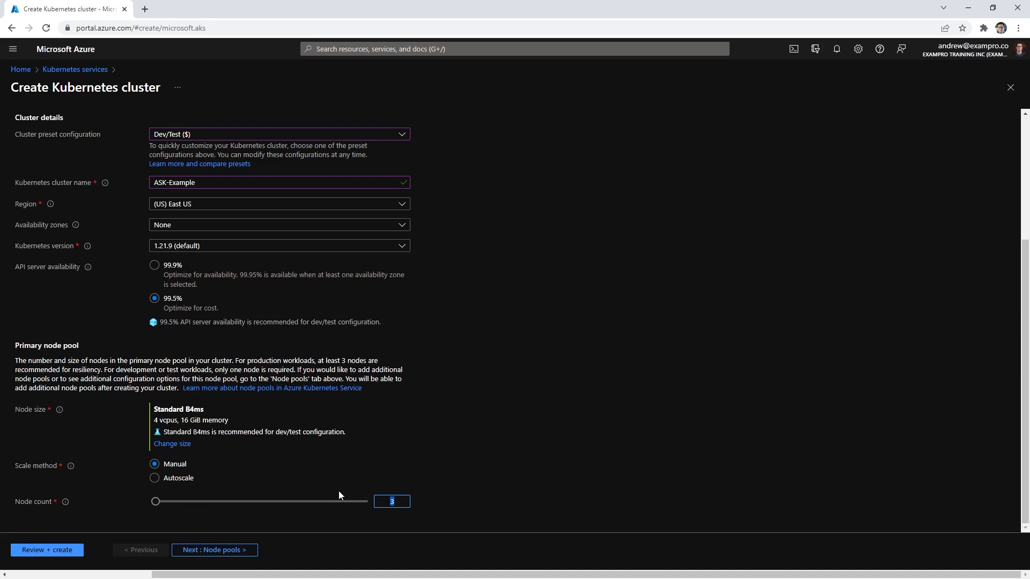
- Set the primary node pool's node count to 1
{"action": "key", "text": "BackSpace"}
{"action": "type", "text": "1"}
{"action": "scroll", "coordinate": [308, 323], "scroll_direction": "up", "scroll_amount": 3}
{"action": "scroll", "coordinate": [333, 354], "scroll_direction": "down", "scroll_amount": 3}
- Search the web for "standard B4ms price" in a new browser tab, open the Windows Virtual Machines Pricing result, and return to the cluster form
{"action": "left_click_drag", "start_coordinate": [204, 409], "coordinate": [186, 409]}
{"action": "left_click", "coordinate": [145, 9]}
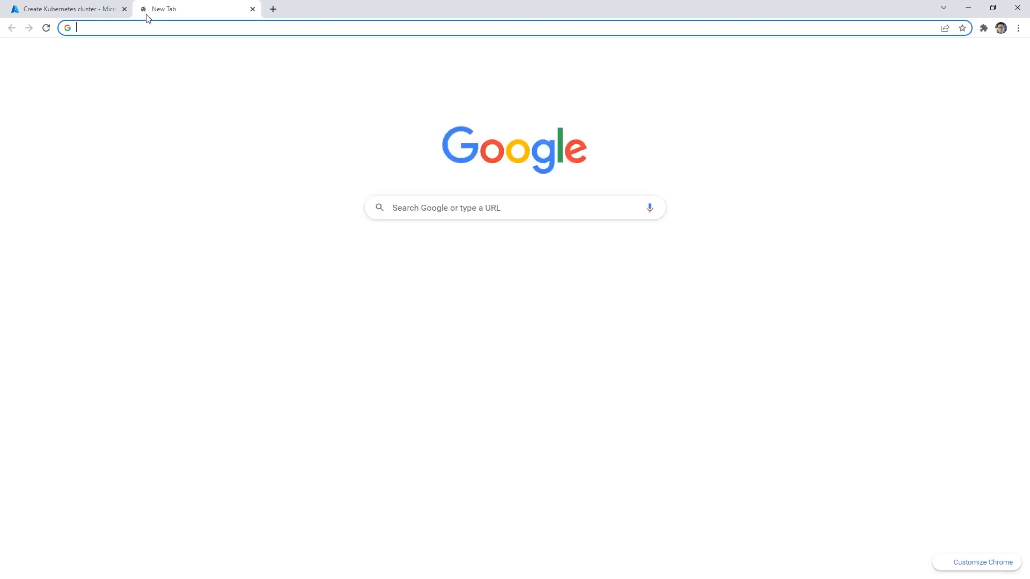
{"action": "type", "text": "standard B4ms price"}
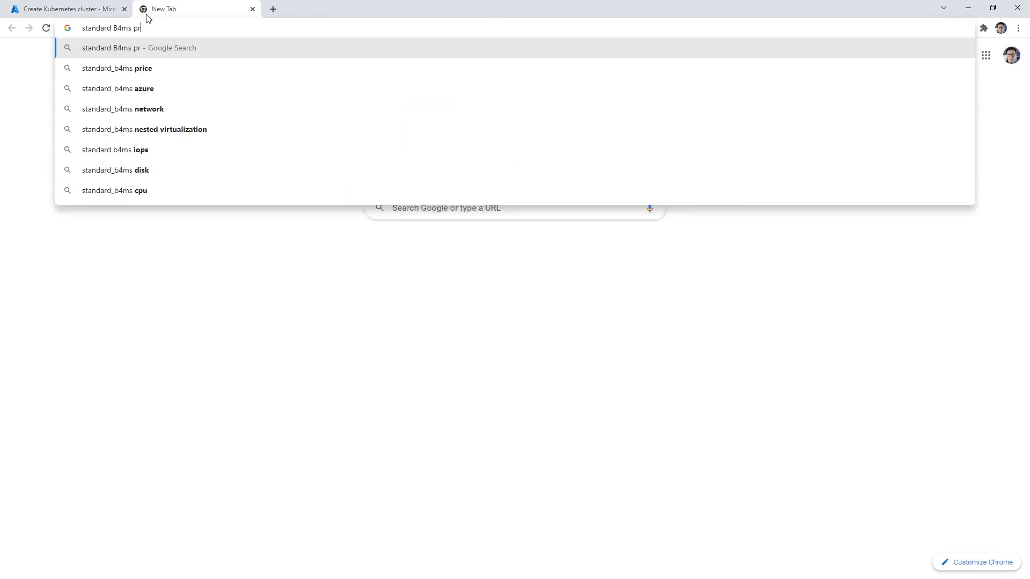
{"action": "key", "text": "Return"}
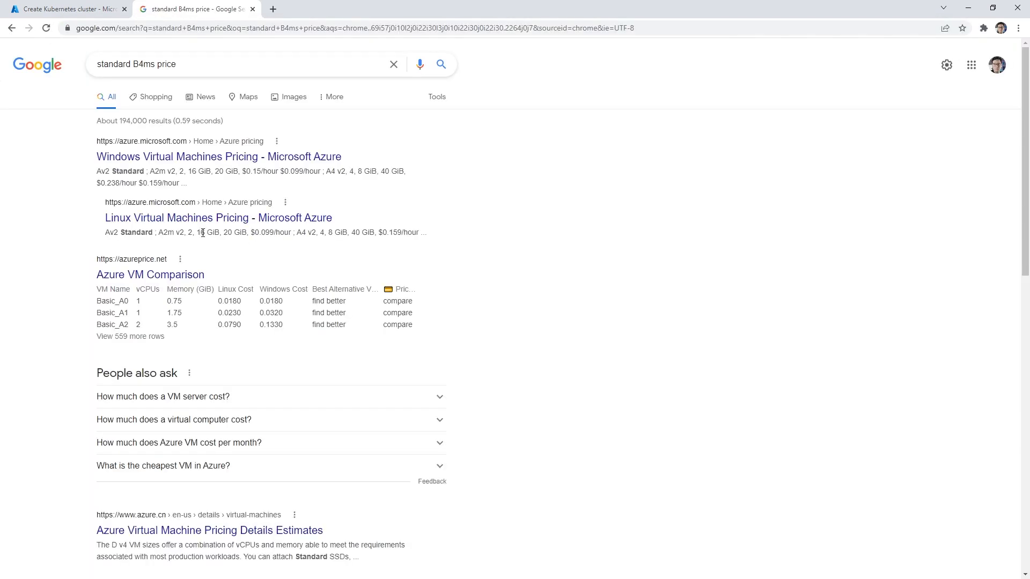
{"action": "left_click", "coordinate": [204, 158]}
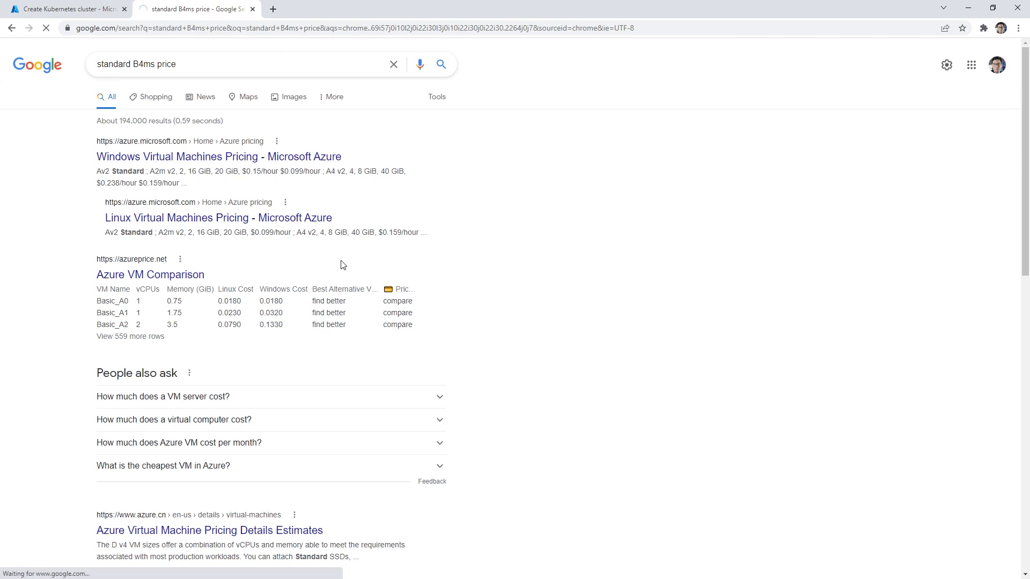
{"action": "left_click", "coordinate": [253, 9]}
{"action": "left_click", "coordinate": [484, 354]}
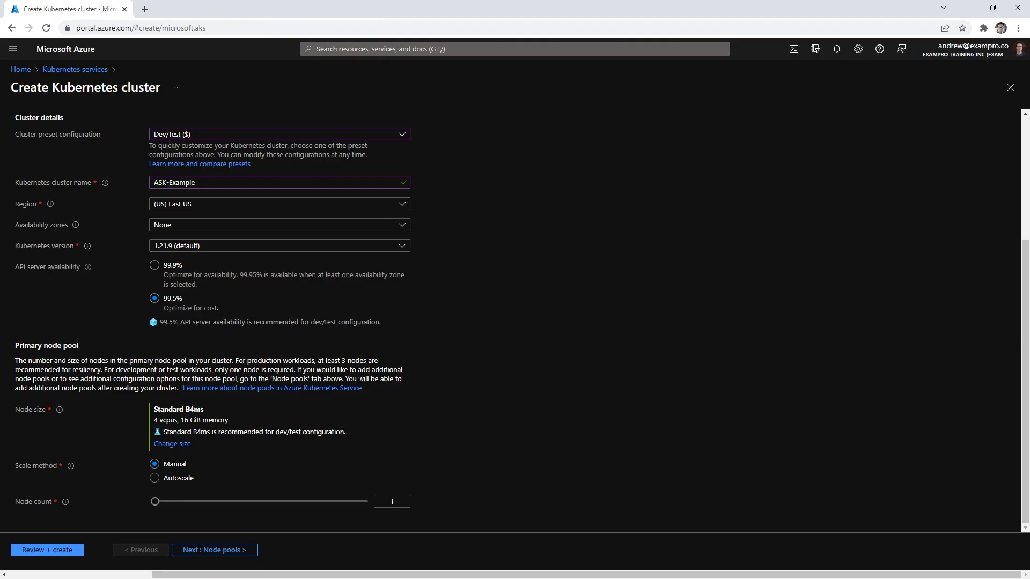
- Check the monthly cost of B4ms in the VM size list and change the node size to B2s
{"action": "left_click", "coordinate": [171, 444]}
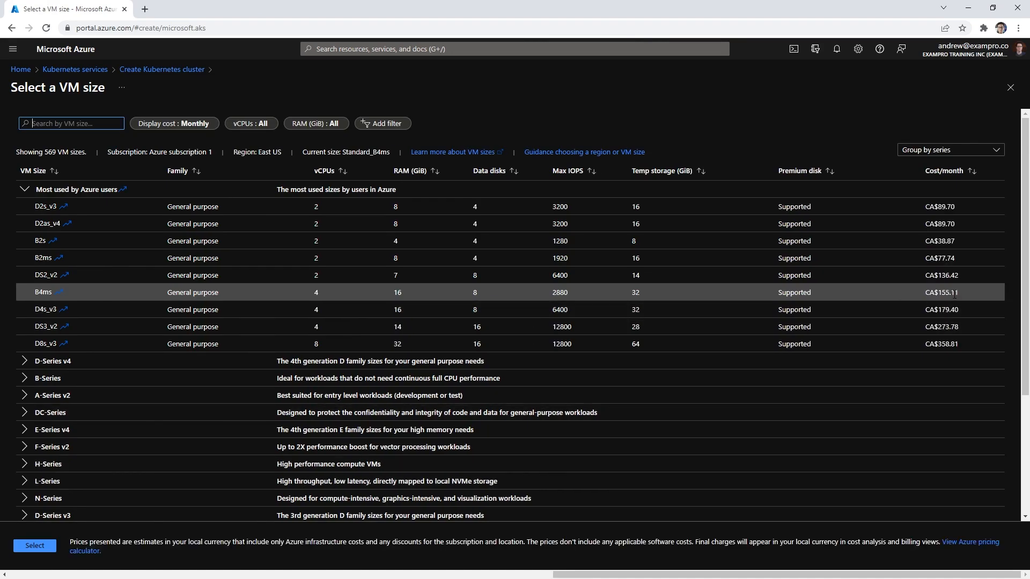
{"action": "left_click_drag", "start_coordinate": [959, 293], "coordinate": [911, 293]}
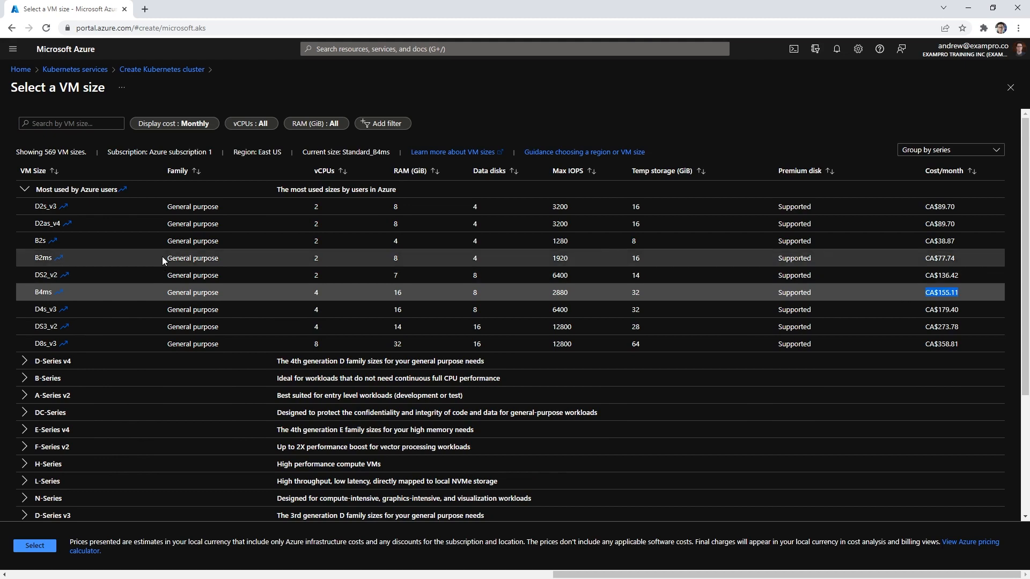
{"action": "left_click", "coordinate": [156, 237]}
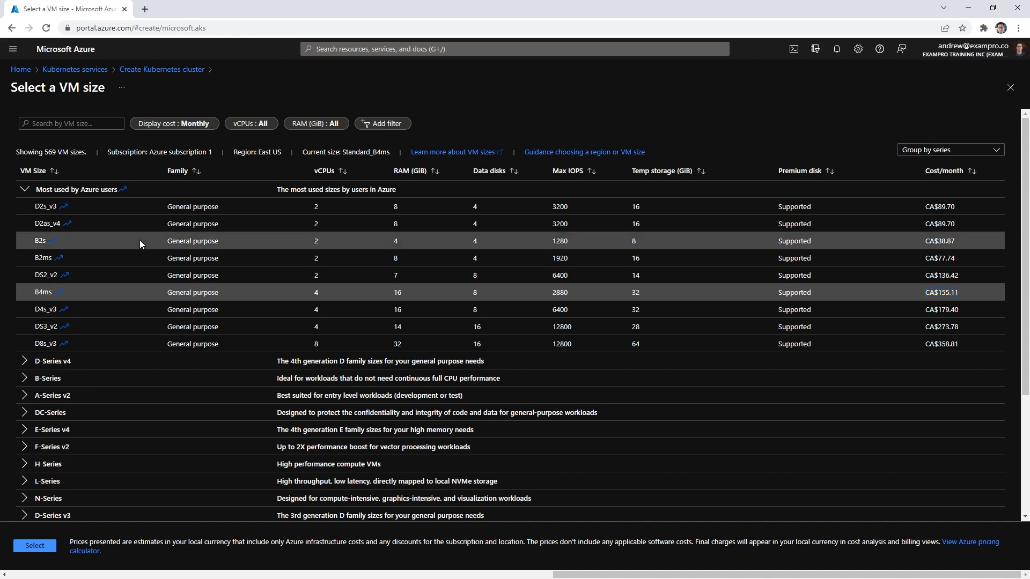
{"action": "left_click", "coordinate": [30, 545]}
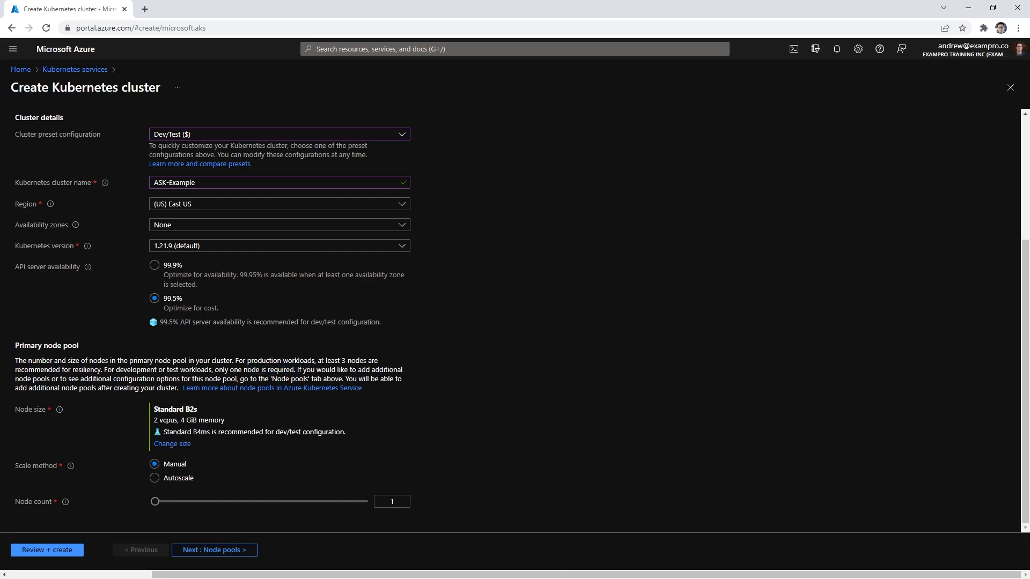
- Continue to the cluster's node pool settings and review the agentpool entry and the virtual nodes description
{"action": "left_click_drag", "start_coordinate": [321, 360], "coordinate": [116, 371]}
{"action": "left_click", "coordinate": [271, 391]}
{"action": "left_click", "coordinate": [217, 551]}
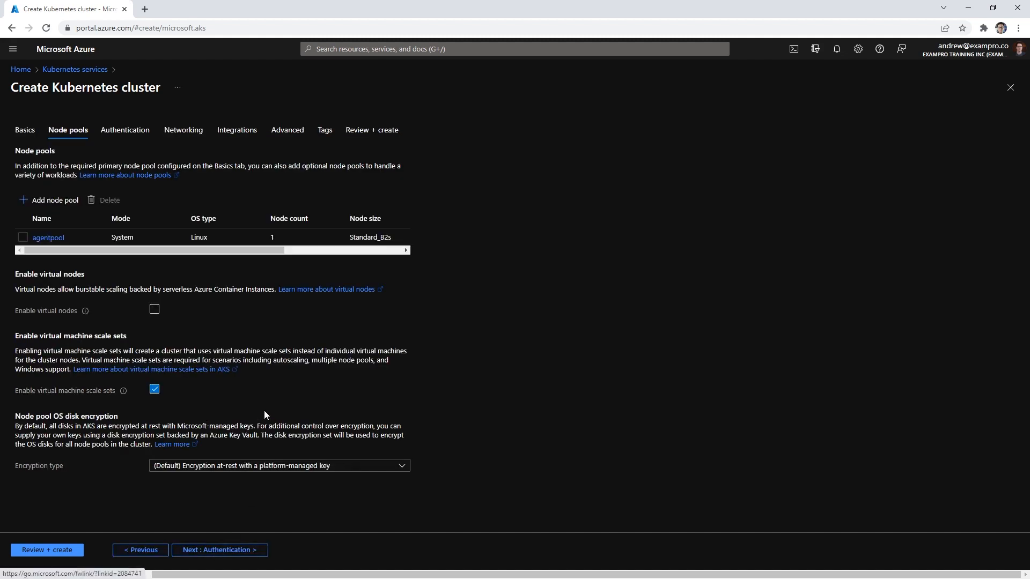
{"action": "left_click_drag", "start_coordinate": [343, 235], "coordinate": [411, 255]}
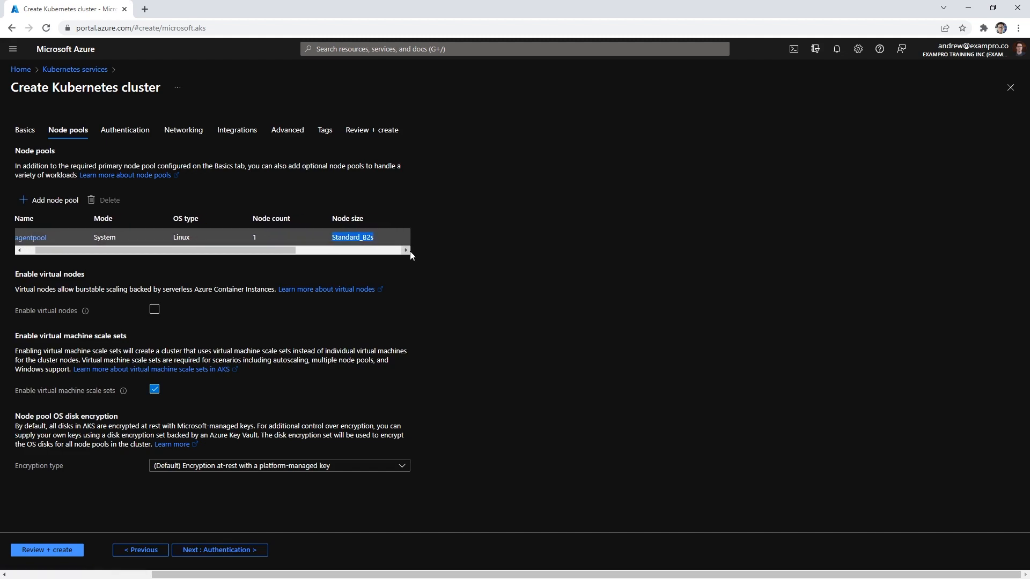
{"action": "left_click_drag", "start_coordinate": [197, 250], "coordinate": [185, 250]}
{"action": "left_click", "coordinate": [514, 241]}
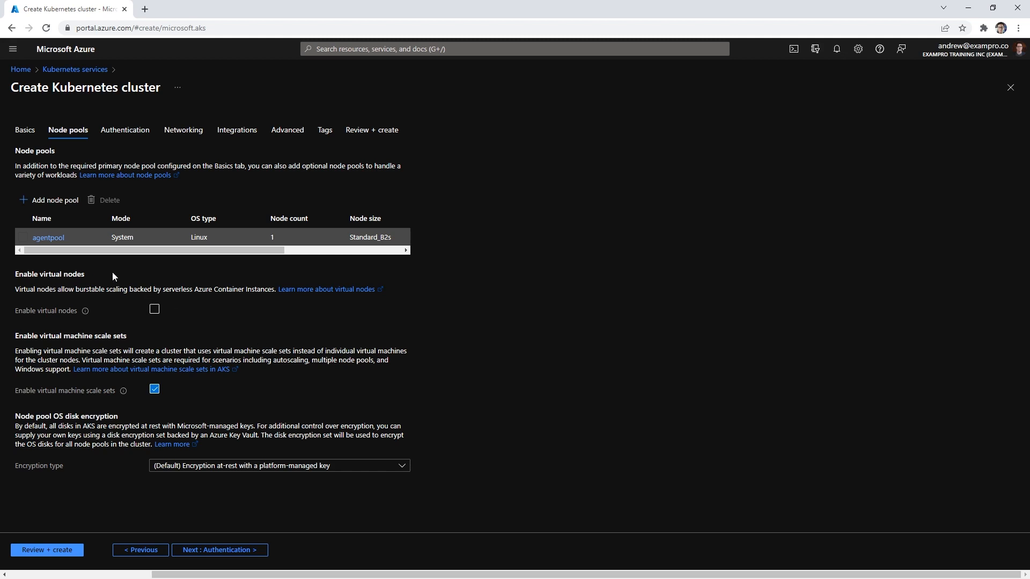
{"action": "left_click_drag", "start_coordinate": [95, 289], "coordinate": [225, 286]}
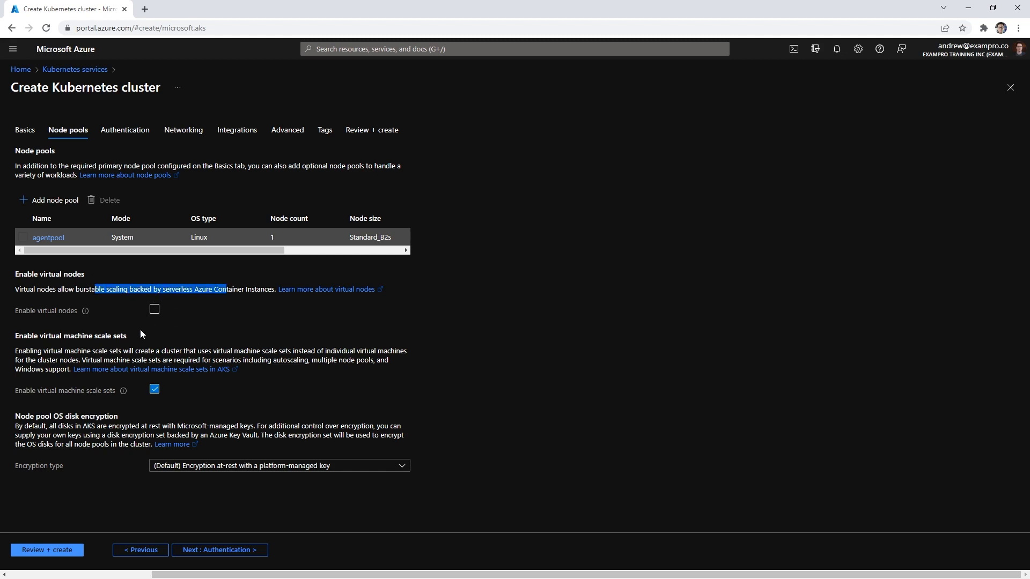
- Review the virtual machine scale sets option and the cluster's authentication settings, covering managed identity, RBAC, and AKS-managed Azure Active Directory
{"action": "left_click_drag", "start_coordinate": [34, 336], "coordinate": [106, 335]}
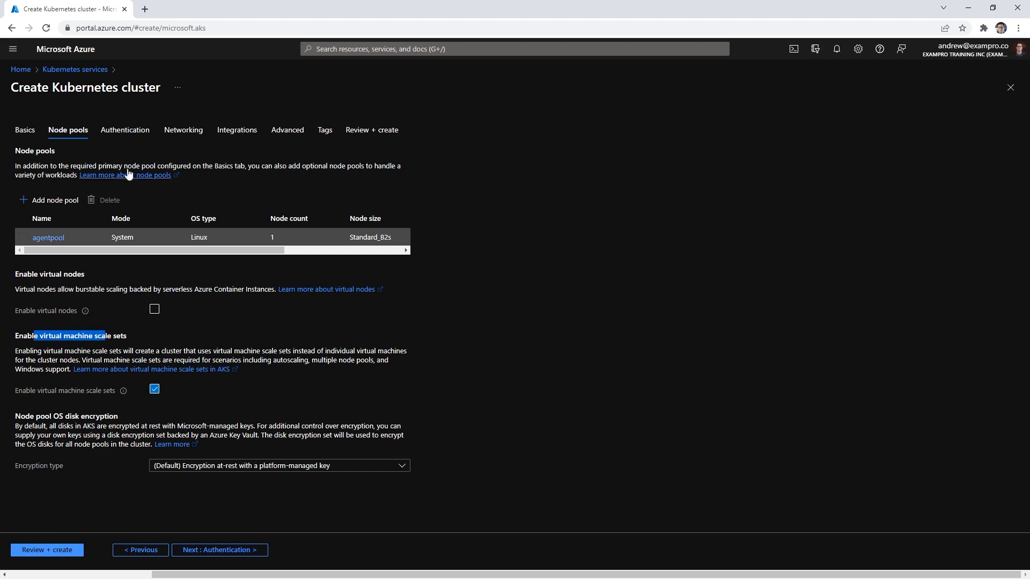
{"action": "left_click", "coordinate": [127, 131]}
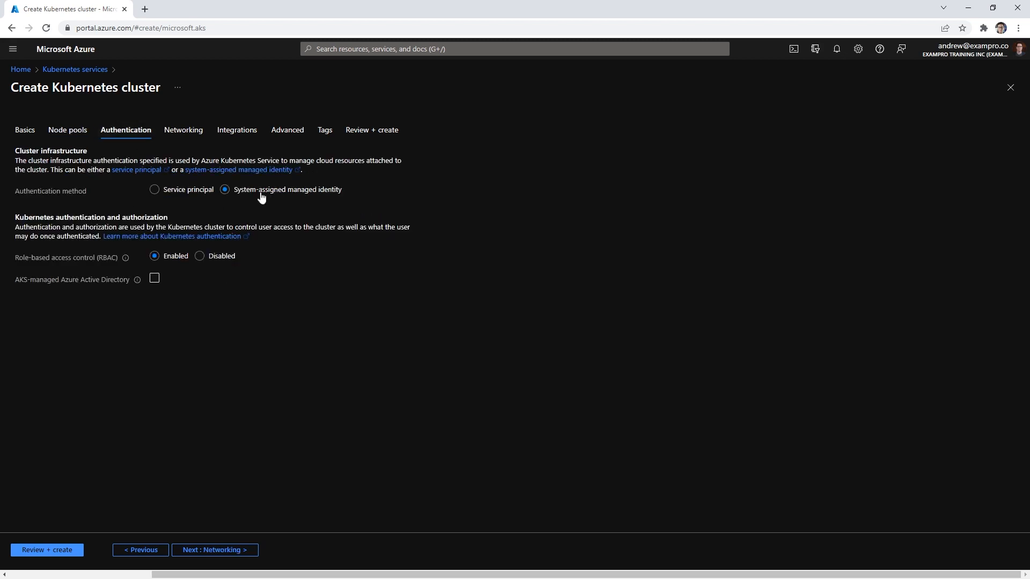
{"action": "left_click_drag", "start_coordinate": [261, 197], "coordinate": [340, 191]}
{"action": "left_click", "coordinate": [368, 206]}
{"action": "left_click_drag", "start_coordinate": [23, 253], "coordinate": [118, 258]}
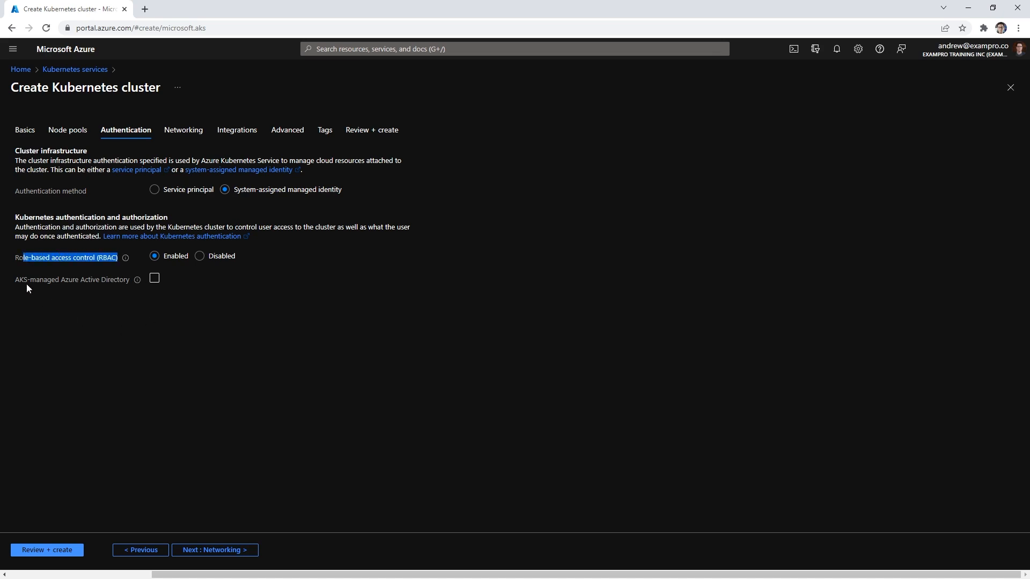
{"action": "left_click_drag", "start_coordinate": [24, 279], "coordinate": [127, 280]}
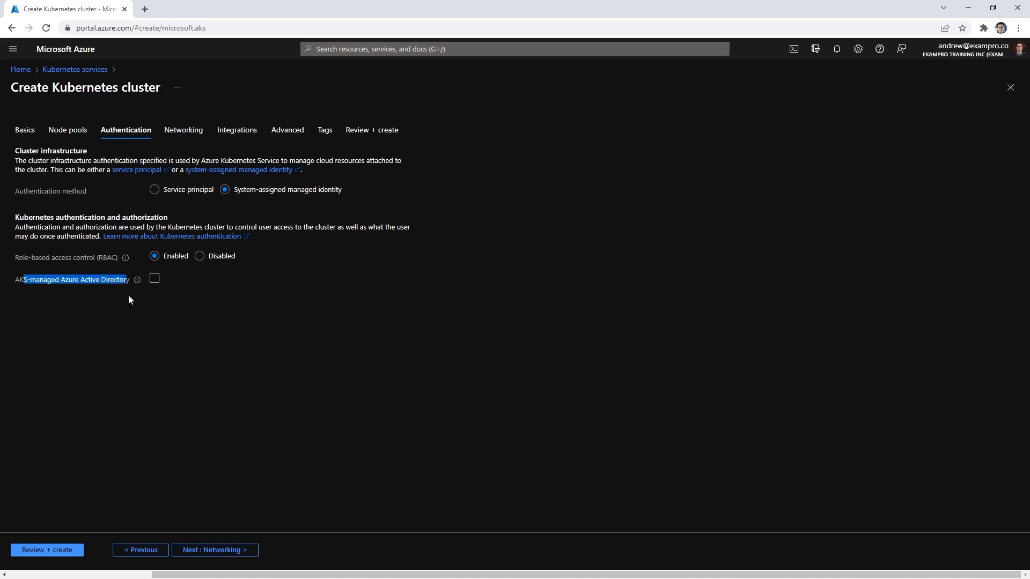
- Compare the network policy options under Azure CNI and Kubenet in the networking settings, leaving the network configuration on Kubenet
{"action": "left_click", "coordinate": [192, 129]}
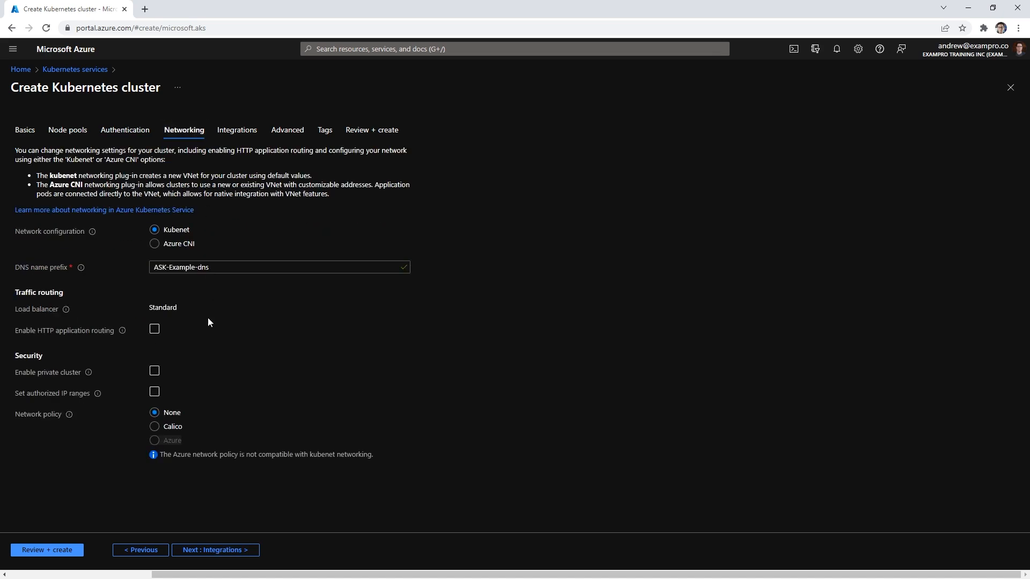
{"action": "left_click", "coordinate": [155, 245]}
{"action": "left_click", "coordinate": [156, 230]}
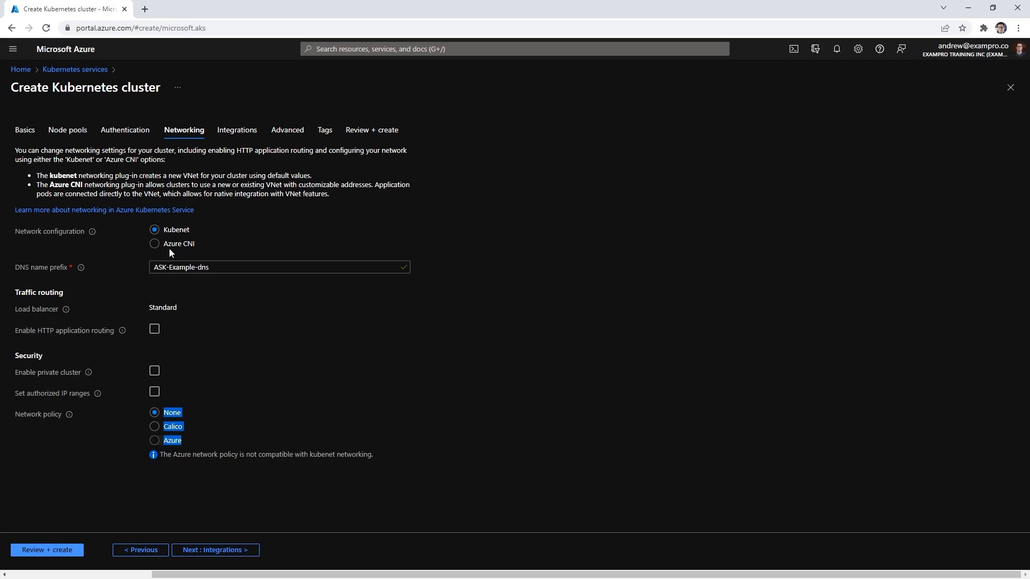
{"action": "left_click", "coordinate": [232, 407]}
{"action": "left_click_drag", "start_coordinate": [21, 416], "coordinate": [61, 394]}
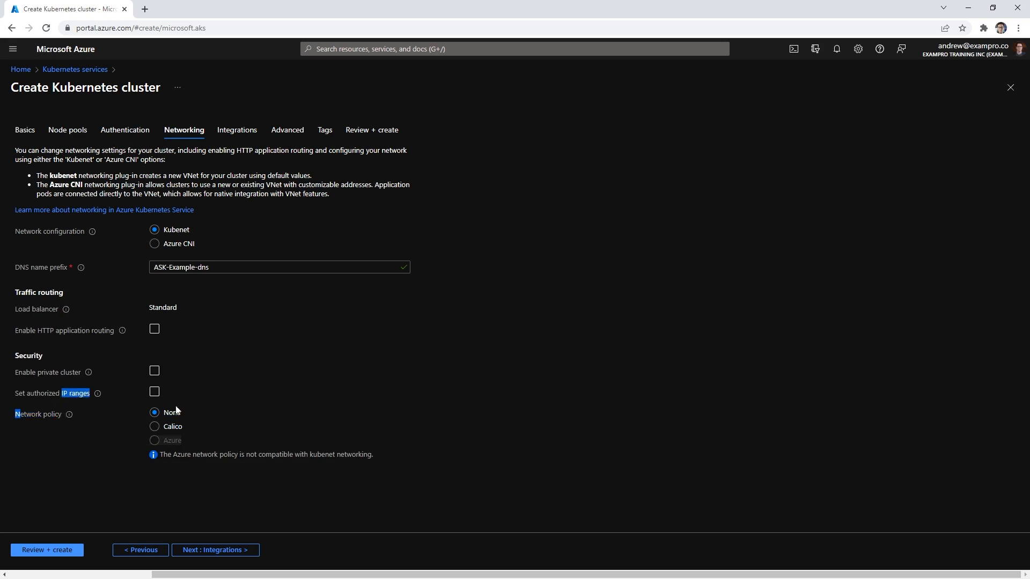
{"action": "left_click", "coordinate": [405, 365]}
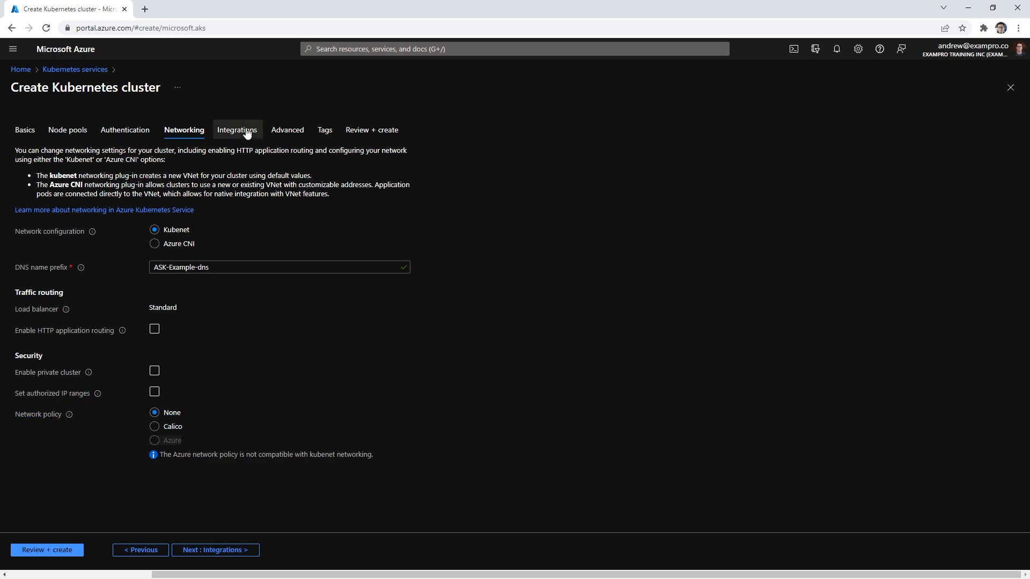
{"action": "left_click_drag", "start_coordinate": [246, 133], "coordinate": [510, 295]}
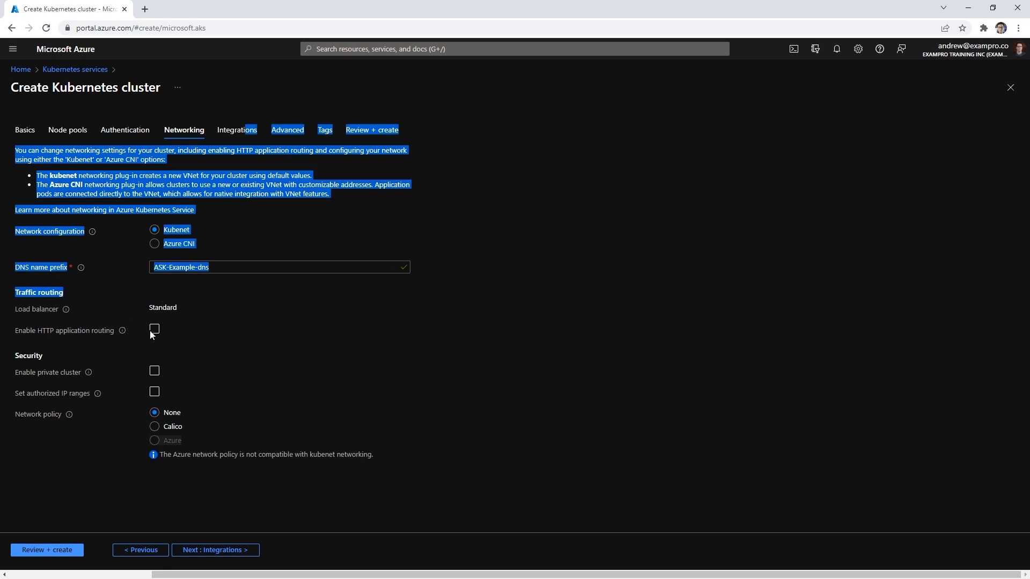
- Review the cluster's integrations settings and the secret store CSI driver option in the advanced settings
{"action": "left_click", "coordinate": [250, 130]}
{"action": "left_click", "coordinate": [308, 244]}
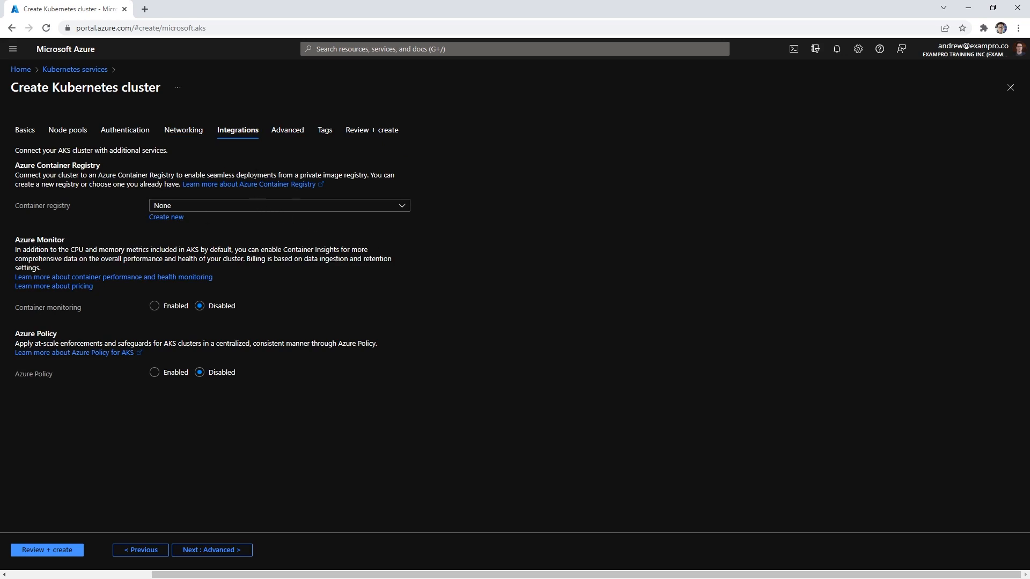
{"action": "left_click", "coordinate": [293, 133]}
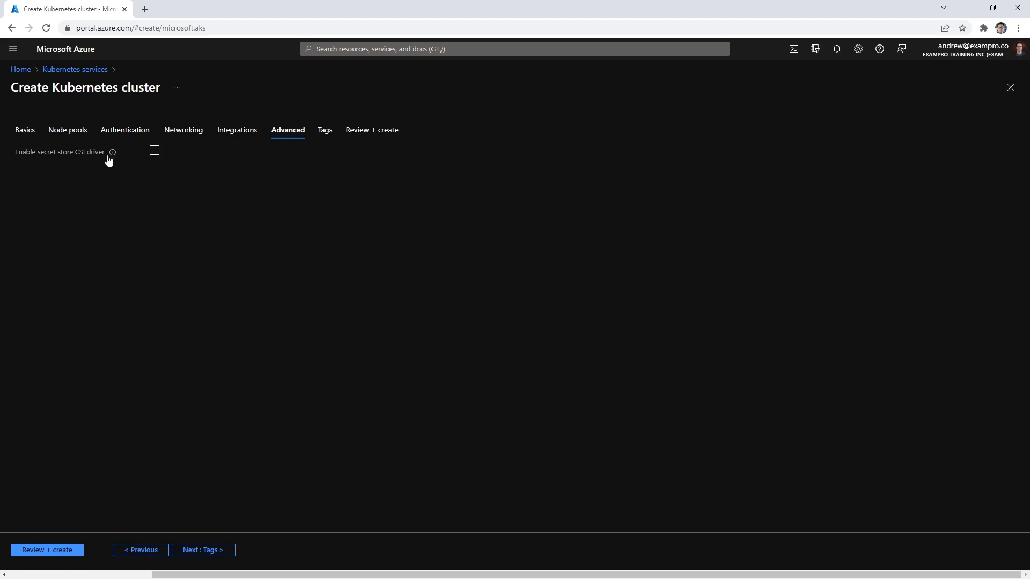
{"action": "left_click_drag", "start_coordinate": [37, 153], "coordinate": [105, 152]}
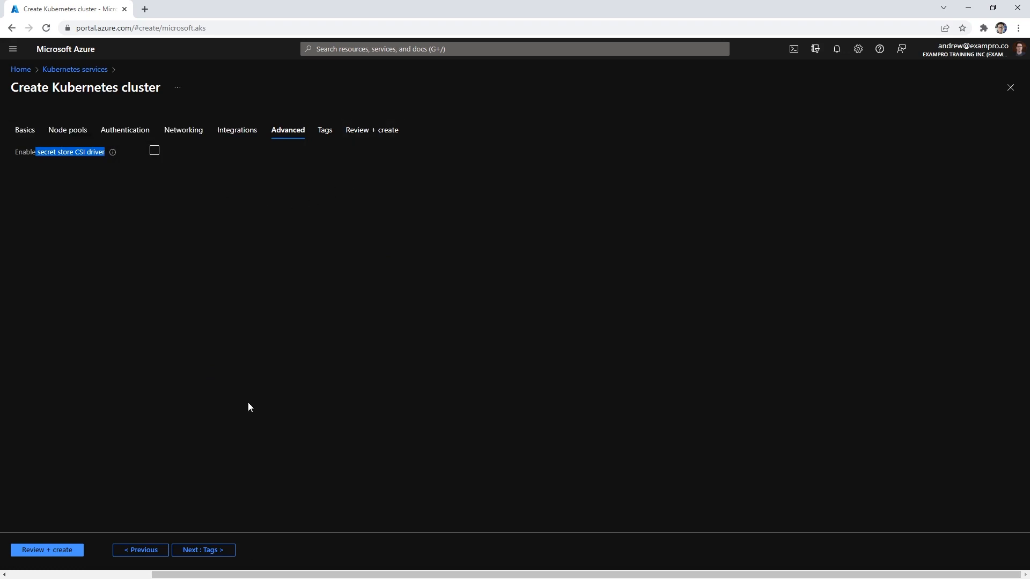
- Validate the ASK-Example cluster configuration, review its summary, and create the cluster
{"action": "left_click", "coordinate": [58, 553]}
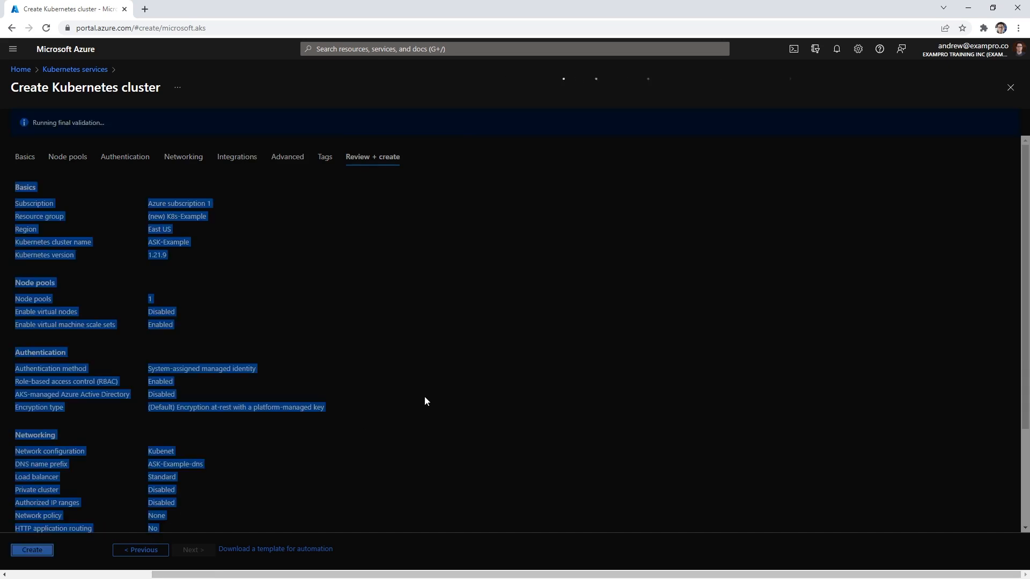
{"action": "left_click", "coordinate": [434, 368]}
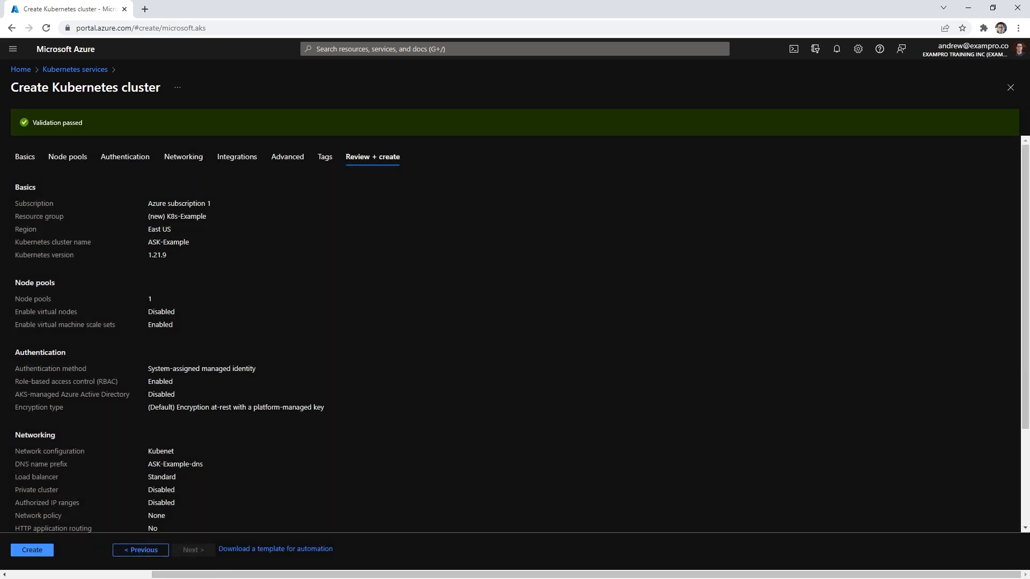
{"action": "scroll", "coordinate": [114, 498], "scroll_direction": "down", "scroll_amount": 3}
{"action": "left_click", "coordinate": [34, 551]}
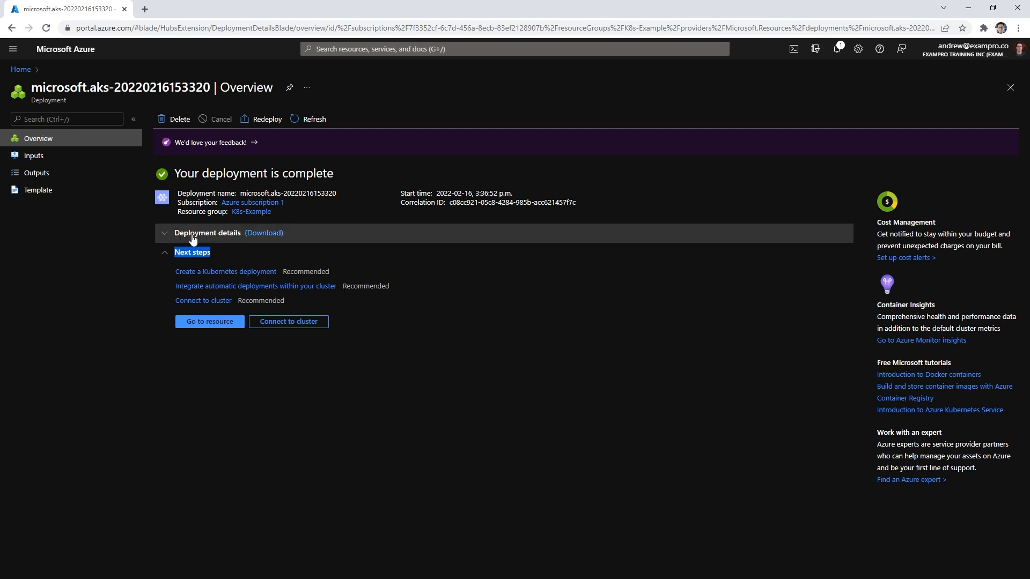
- Connect to the new cluster from Cloud Shell, setting the subscription and running az aks get-credentials --resource-group K8s-Example --name ASK-Example
{"action": "left_click", "coordinate": [286, 323]}
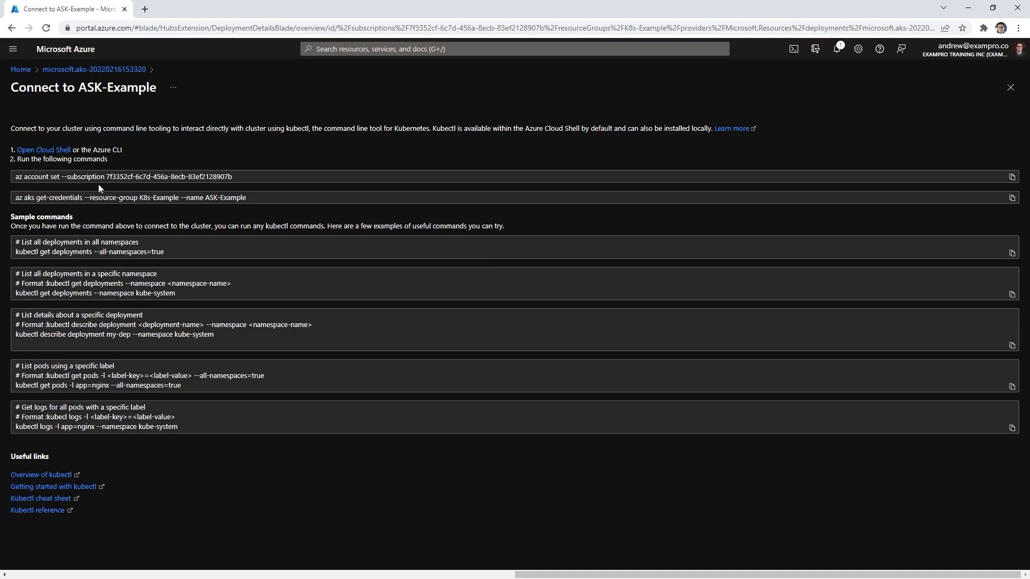
{"action": "left_click", "coordinate": [53, 151]}
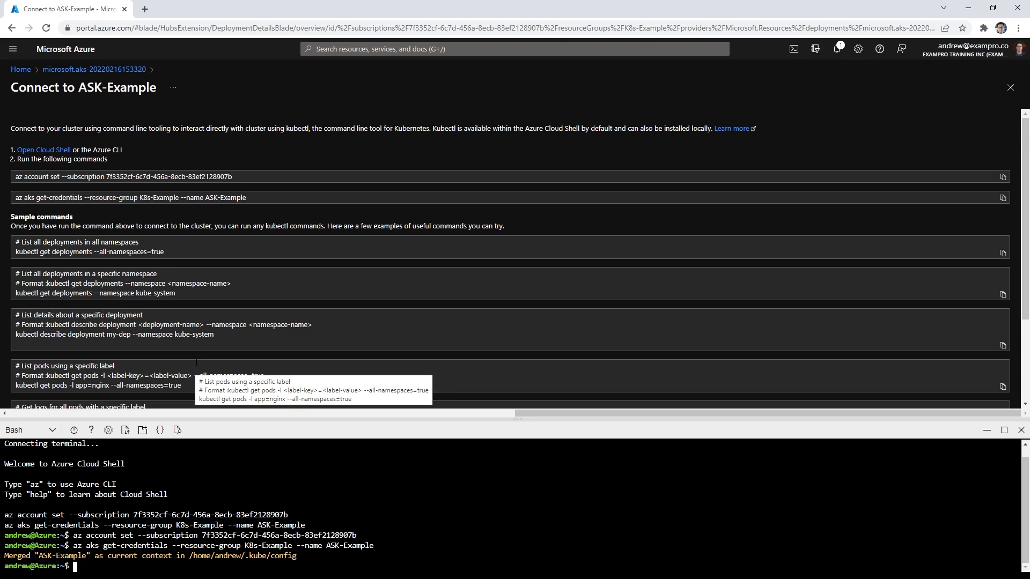
- Open the Cloud Shell file editor and resize the shell and terminal panes so the connection instructions stay readable above them
{"action": "left_click", "coordinate": [424, 420]}
{"action": "left_click_drag", "start_coordinate": [425, 420], "coordinate": [421, 310]}
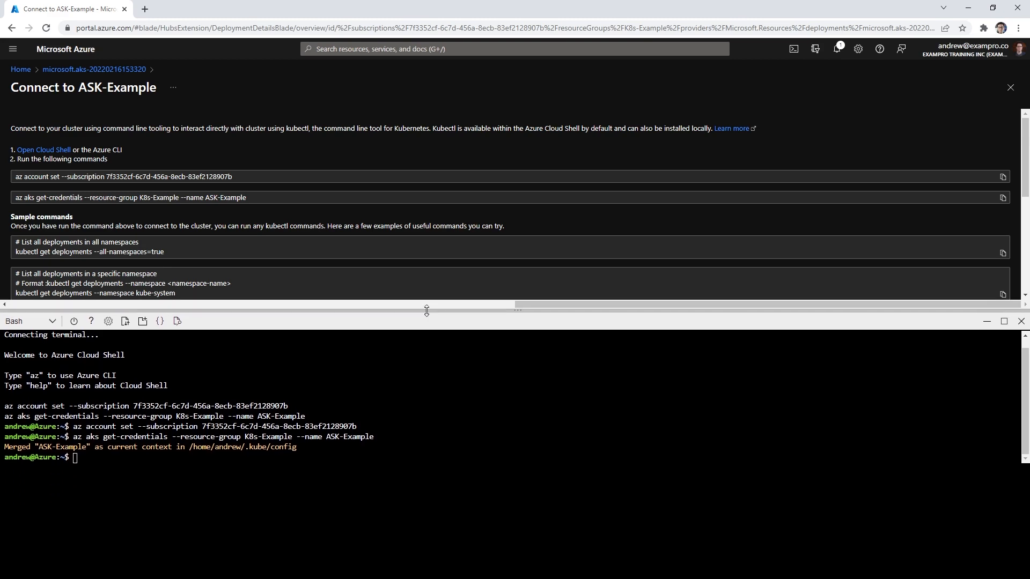
{"action": "left_click", "coordinate": [161, 320]}
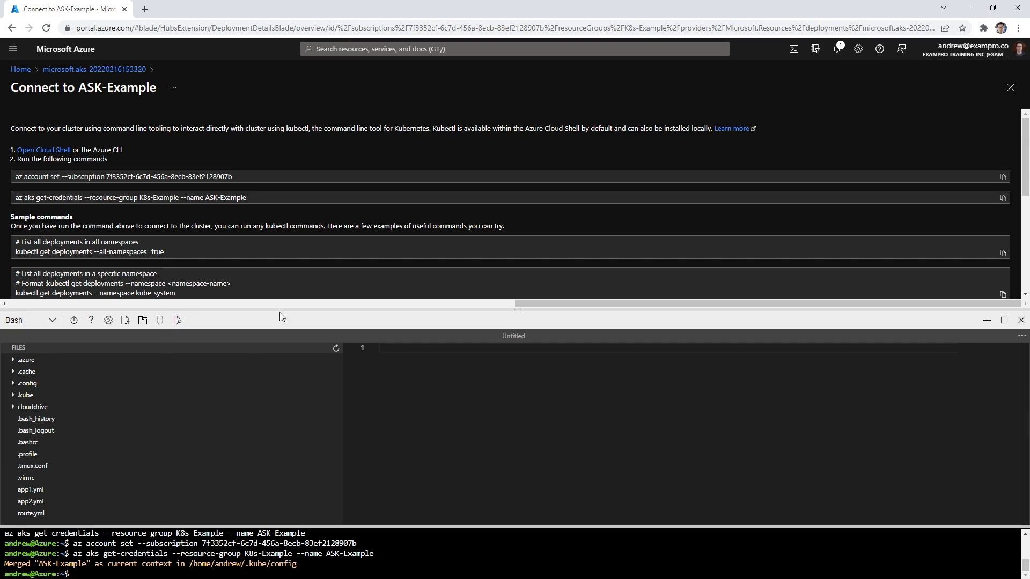
{"action": "left_click_drag", "start_coordinate": [279, 311], "coordinate": [348, 210]}
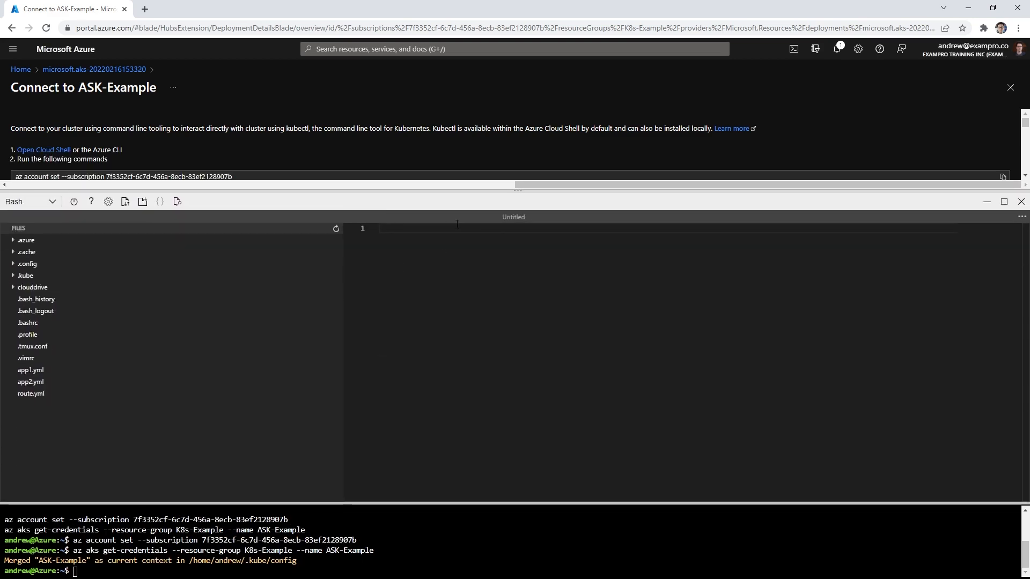
{"action": "left_click_drag", "start_coordinate": [475, 191], "coordinate": [486, 386]}
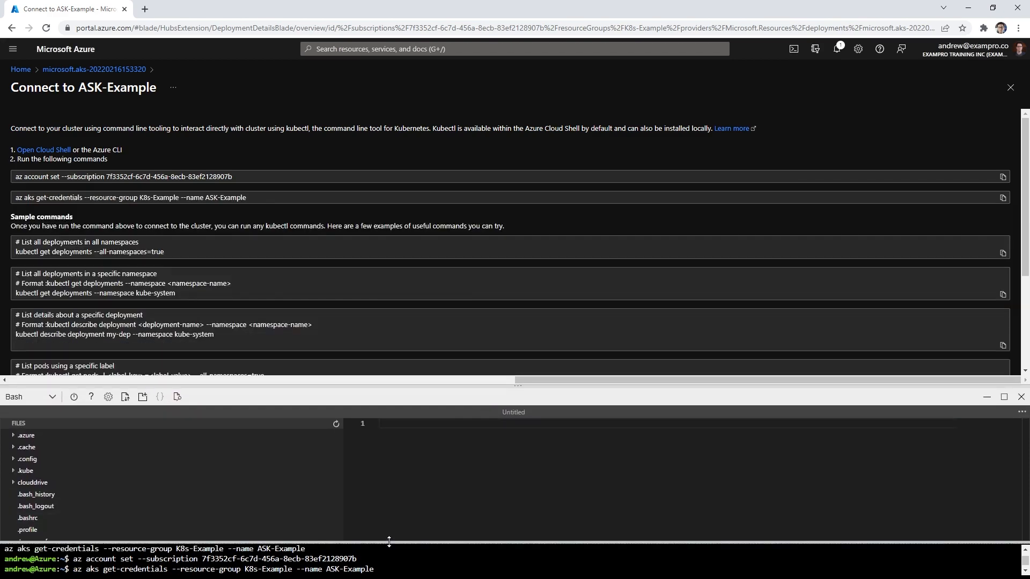
{"action": "left_click_drag", "start_coordinate": [402, 542], "coordinate": [405, 485]}
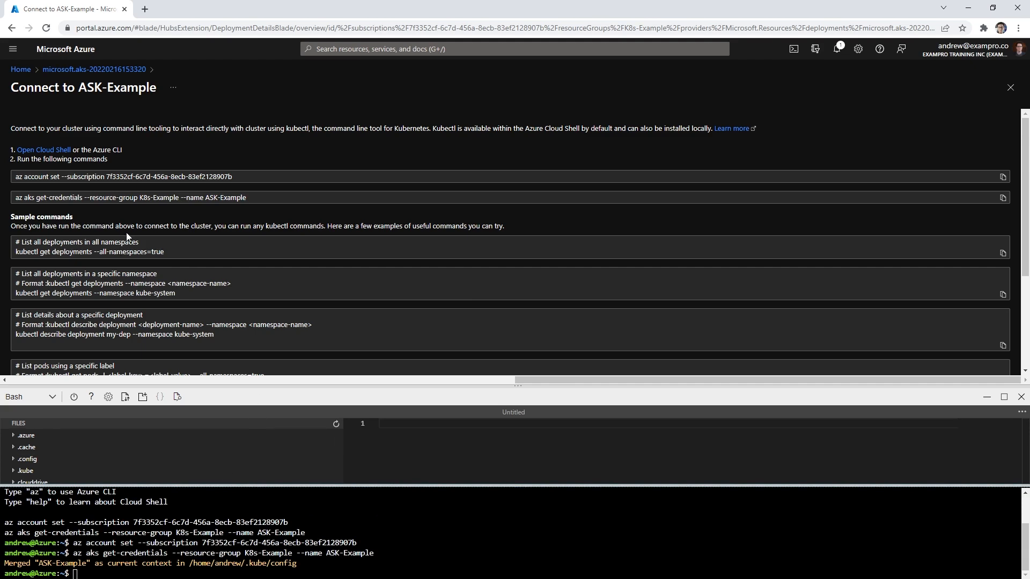
- Search the web for "ingress kuberenetes" in a new browser tab and open the cluster's deployment overview in another tab
{"action": "scroll", "coordinate": [126, 233], "scroll_direction": "down", "scroll_amount": 1}
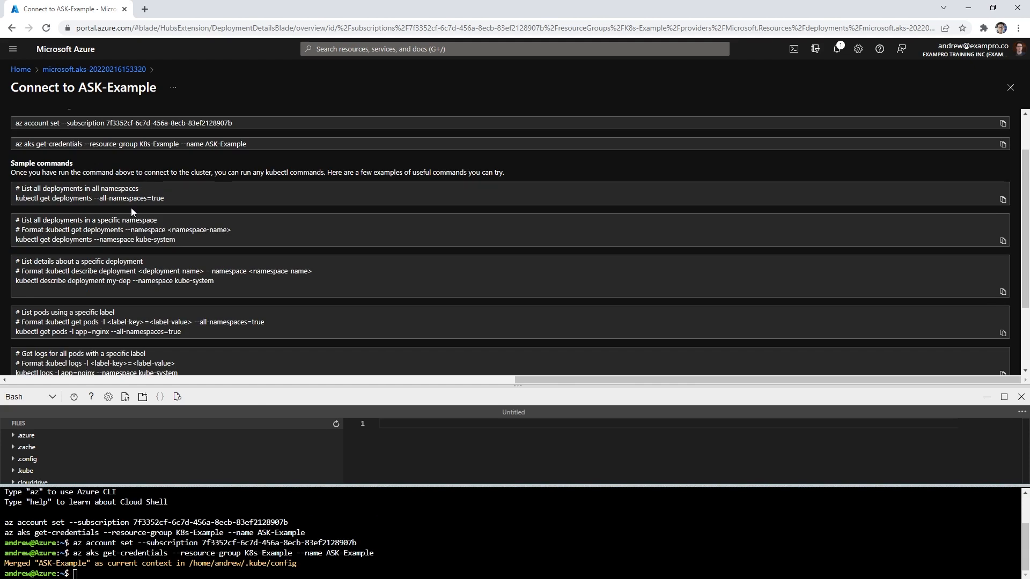
{"action": "scroll", "coordinate": [130, 212], "scroll_direction": "down", "scroll_amount": 1}
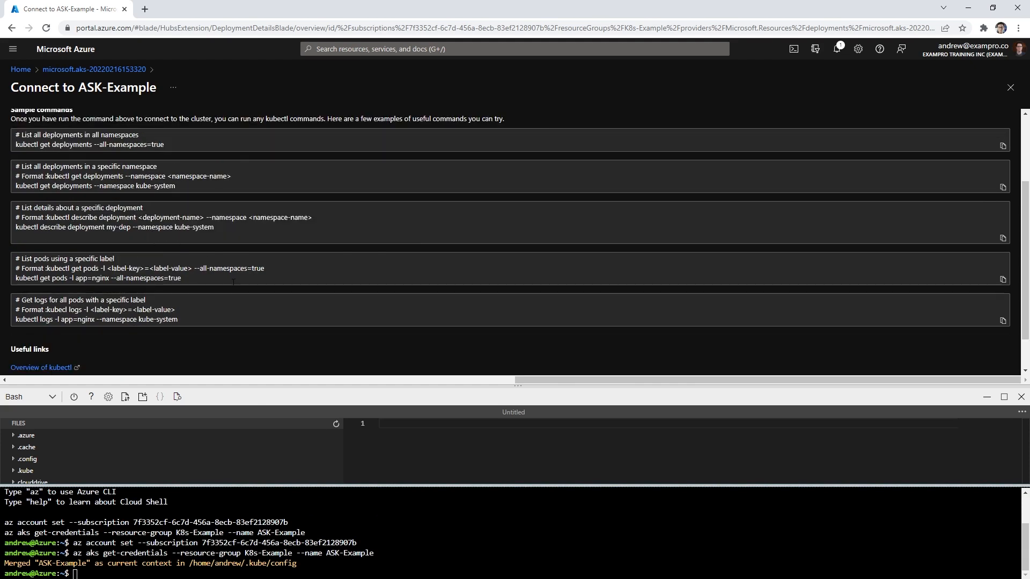
{"action": "scroll", "coordinate": [262, 297], "scroll_direction": "down", "scroll_amount": 1}
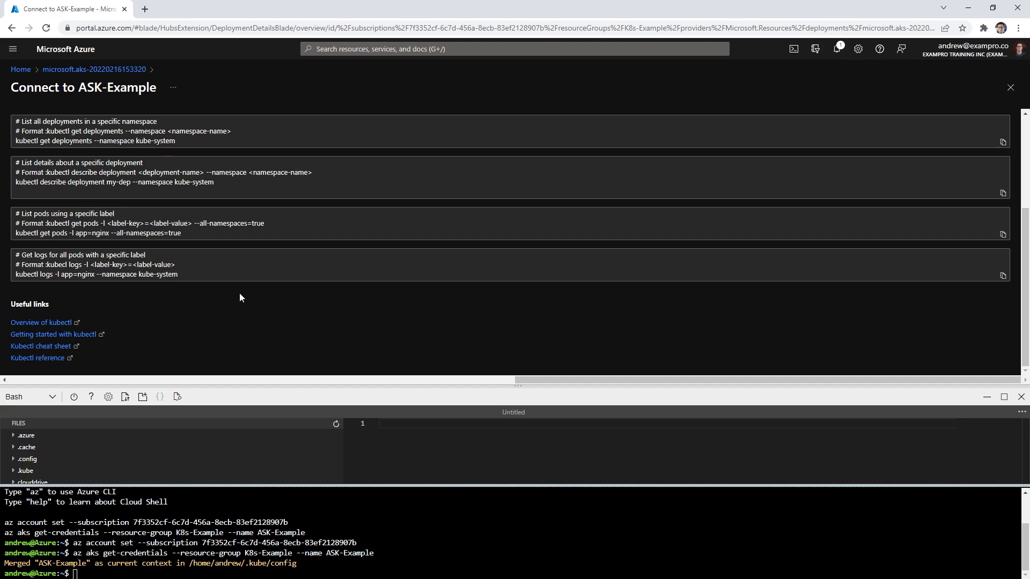
{"action": "left_click", "coordinate": [144, 9]}
{"action": "type", "text": "ingress"}
{"action": "key", "text": "Return"}
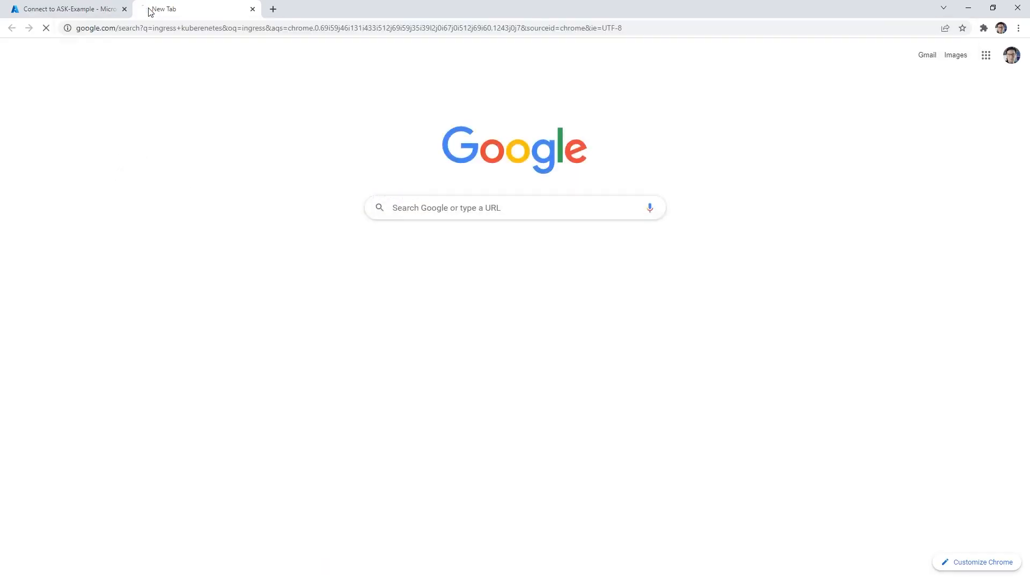
{"action": "left_click", "coordinate": [91, 10]}
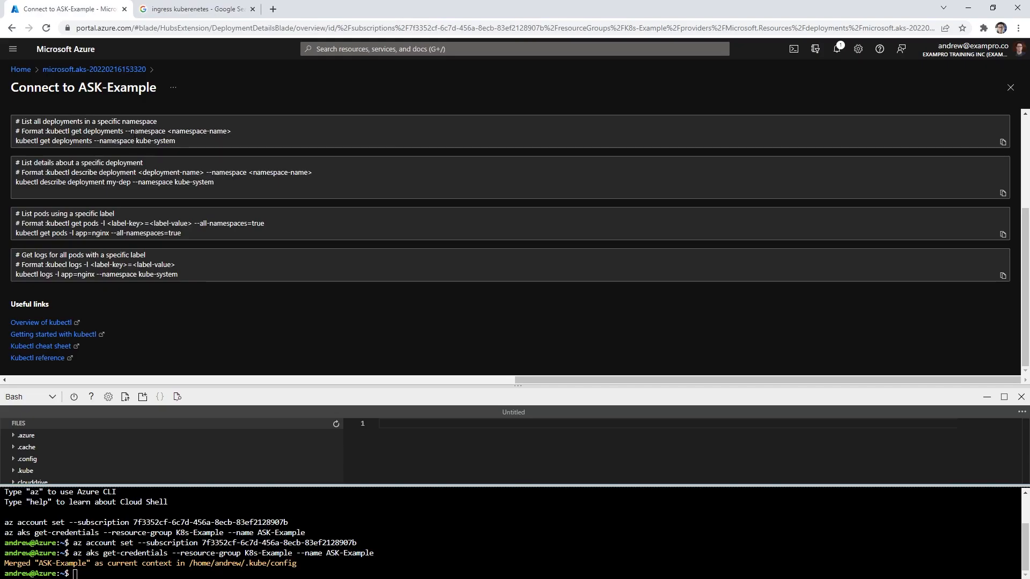
{"action": "right_click", "coordinate": [113, 70]}
{"action": "left_click", "coordinate": [153, 78]}
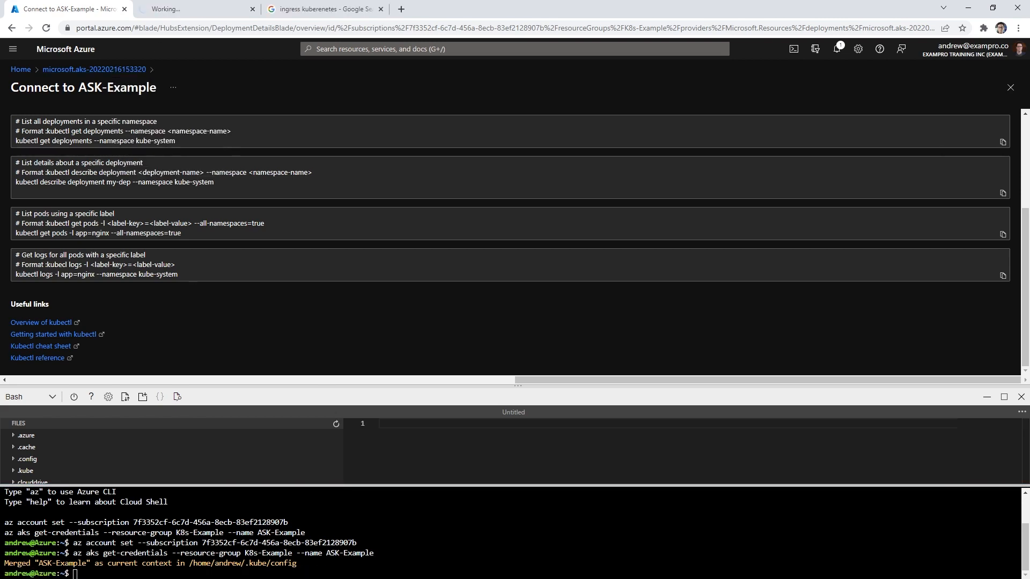
- Start a kubectl command in the terminal and set the Cloud Shell text size to Large
{"action": "type", "text": "kubectl"}
{"action": "key", "text": "ctrl+plus"}
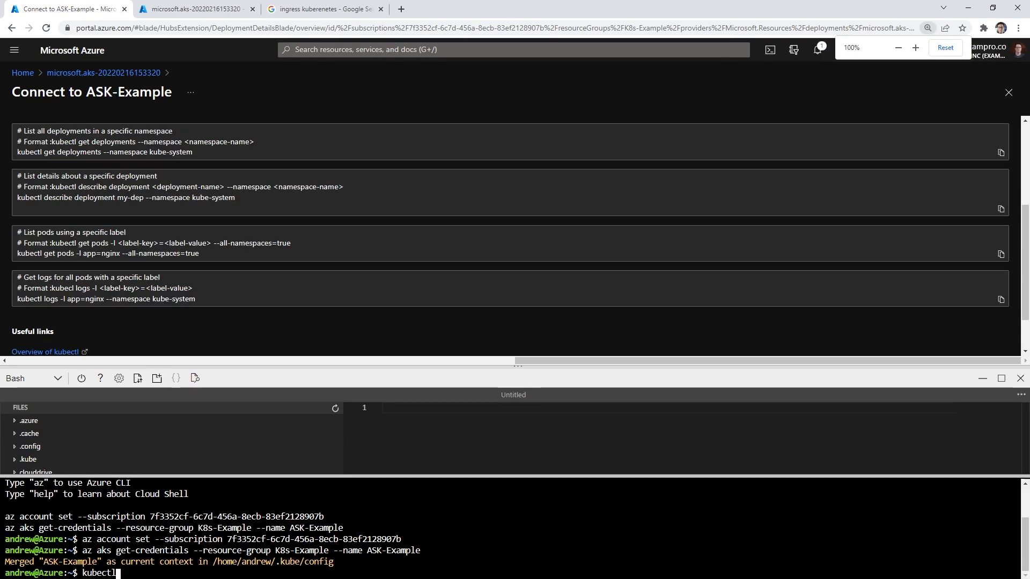
{"action": "key", "text": "ctrl+minus"}
{"action": "left_click", "coordinate": [110, 396]}
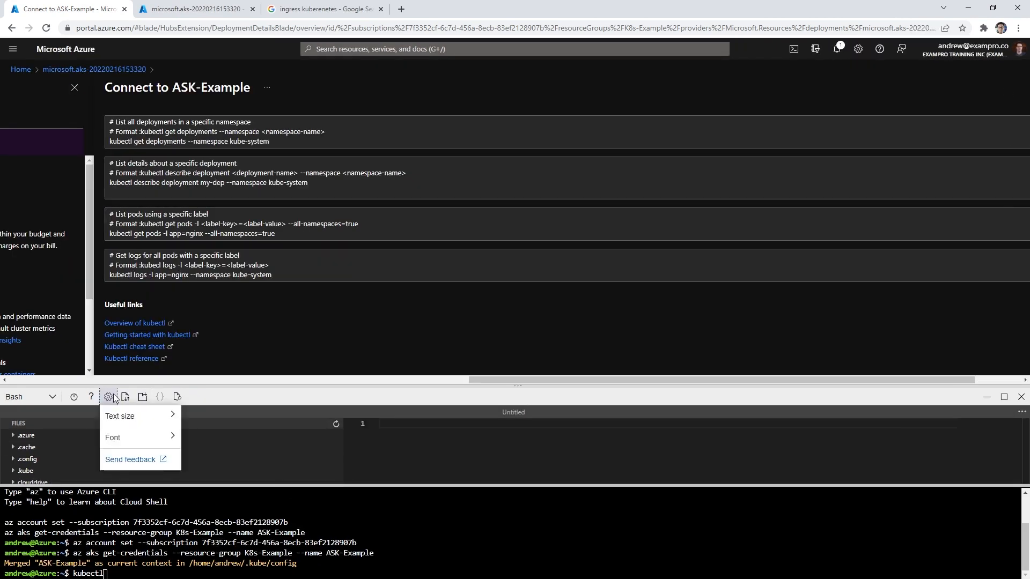
{"action": "mouse_move", "coordinate": [147, 417]}
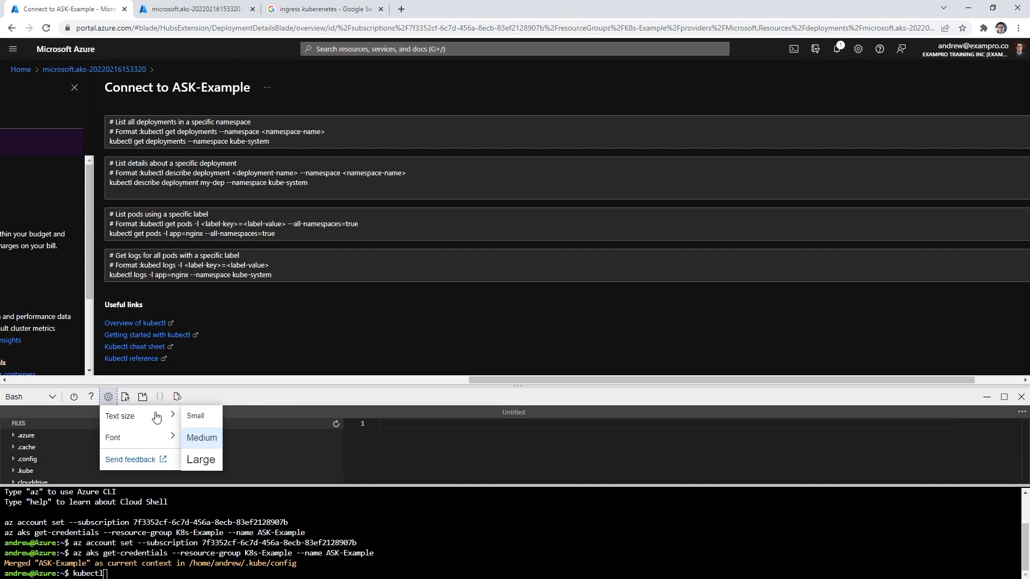
{"action": "left_click", "coordinate": [201, 460]}
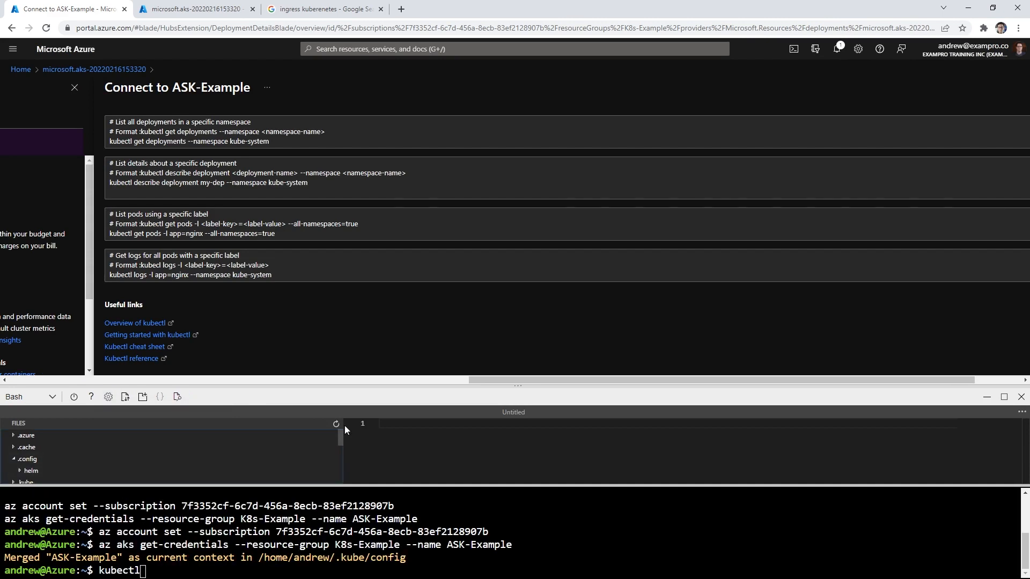
- List the pods in the default namespace with kubectl get pods, and list those in all namespaces by adding -A
{"action": "type", "text": "get pods"}
{"action": "key", "text": "Return"}
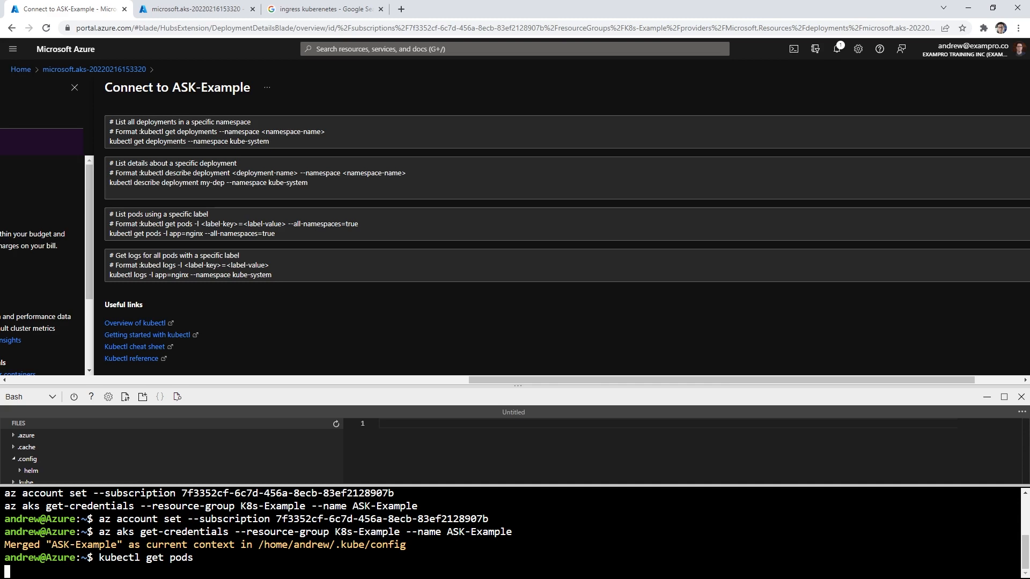
{"action": "key", "text": "Up"}
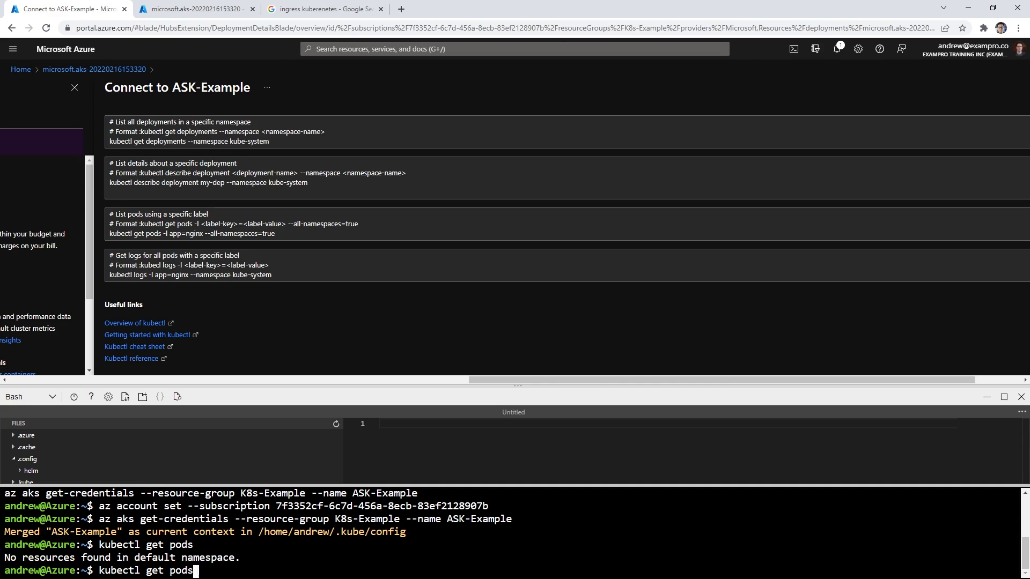
{"action": "type", "text": "-A"}
{"action": "key", "text": "Return"}
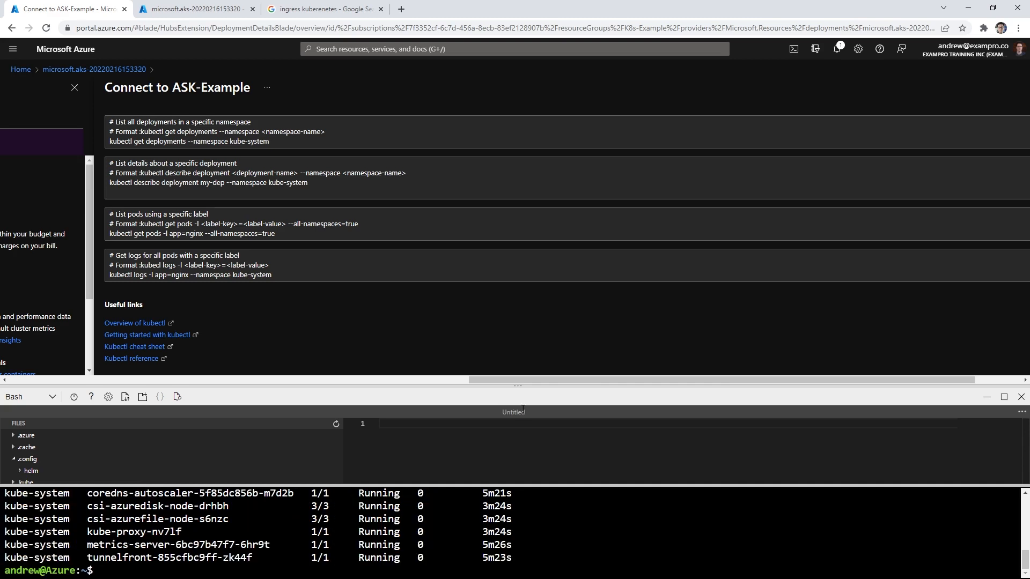
- Maximize Cloud Shell, enlarge its terminal area, and examine the kube-system pods in the all-namespaces listing
{"action": "left_click", "coordinate": [1003, 397]}
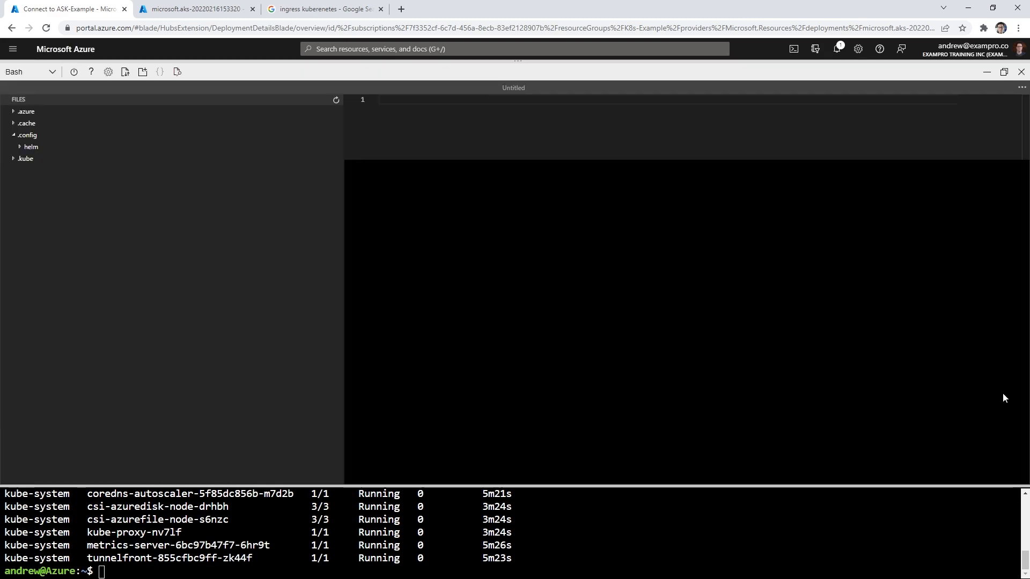
{"action": "left_click_drag", "start_coordinate": [468, 486], "coordinate": [469, 128]}
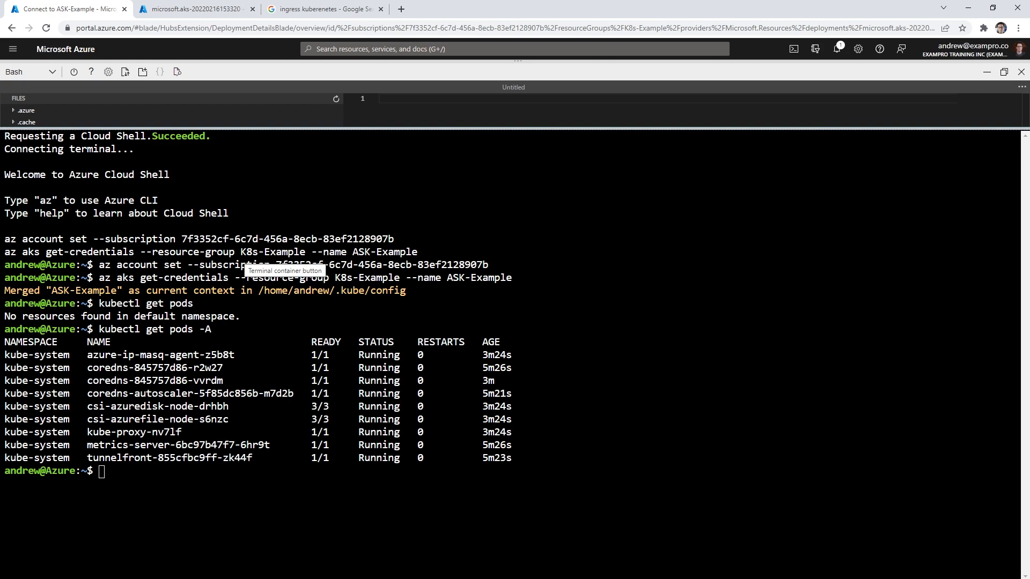
{"action": "left_click_drag", "start_coordinate": [88, 406], "coordinate": [229, 419]}
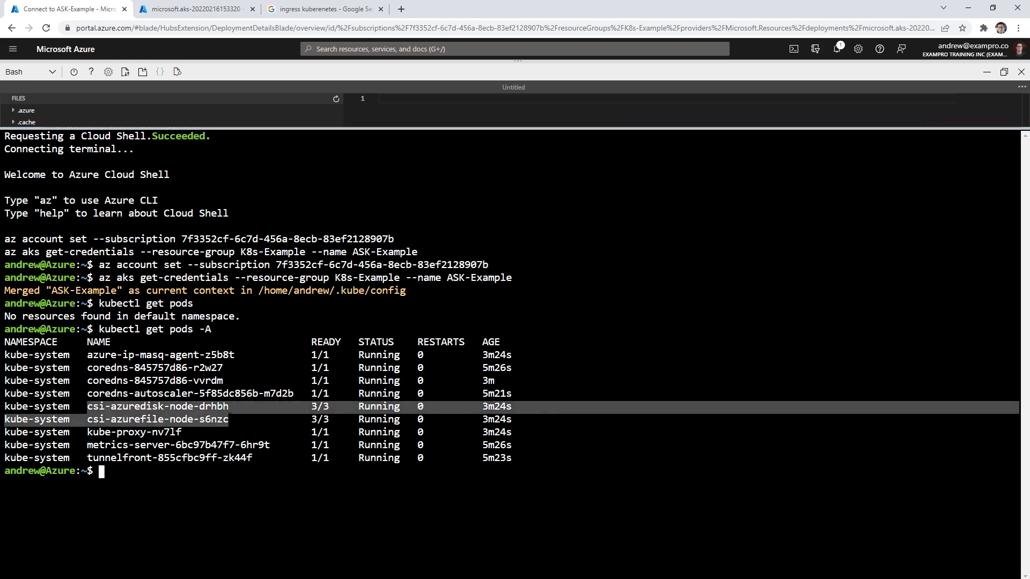
{"action": "left_click", "coordinate": [107, 406]}
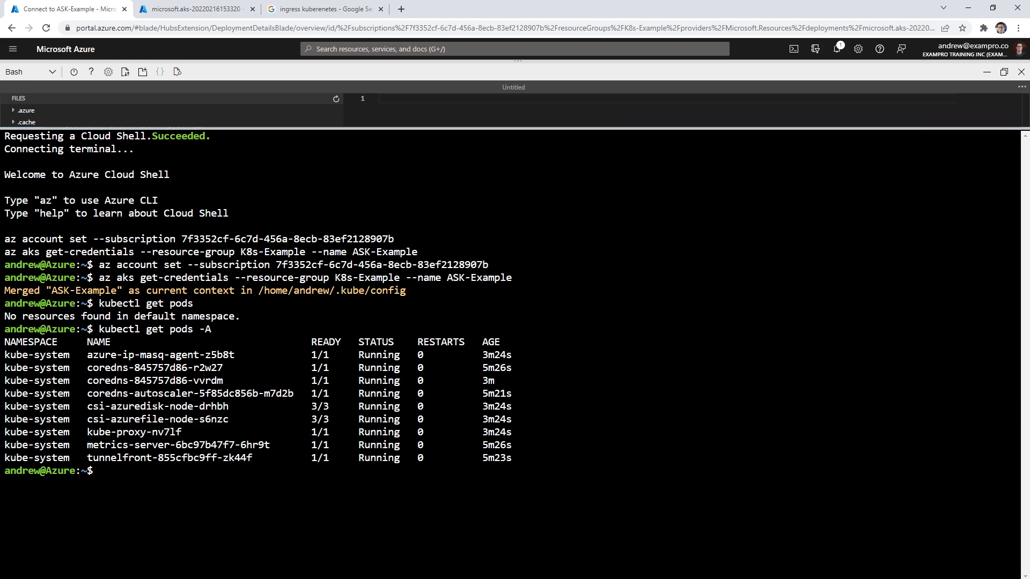
{"action": "left_click_drag", "start_coordinate": [87, 446], "coordinate": [211, 459]}
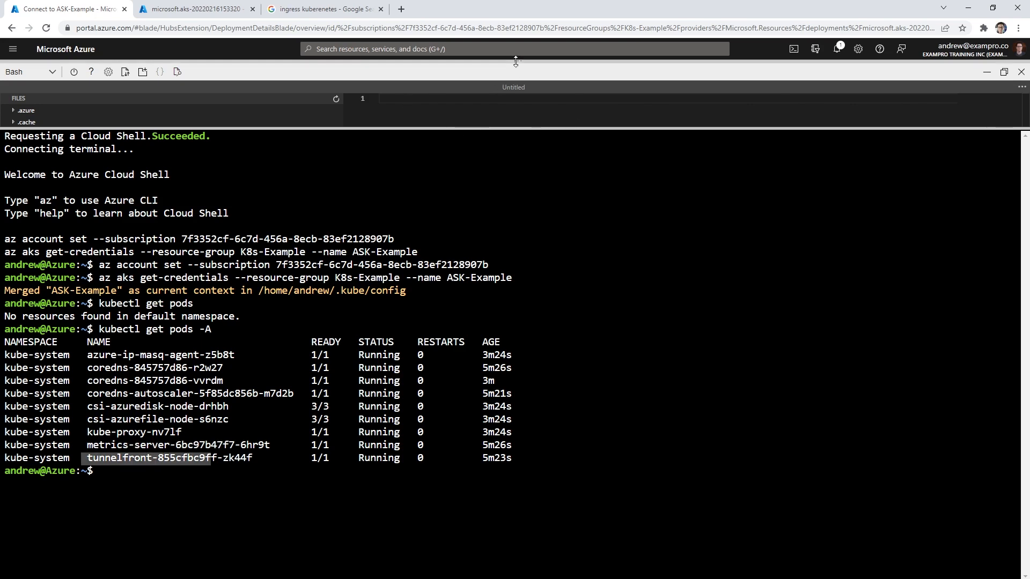
- Leave the connection instructions, open the ASK-Example cluster from the recent resources, and keep Cloud Shell minimized
{"action": "left_click", "coordinate": [986, 72]}
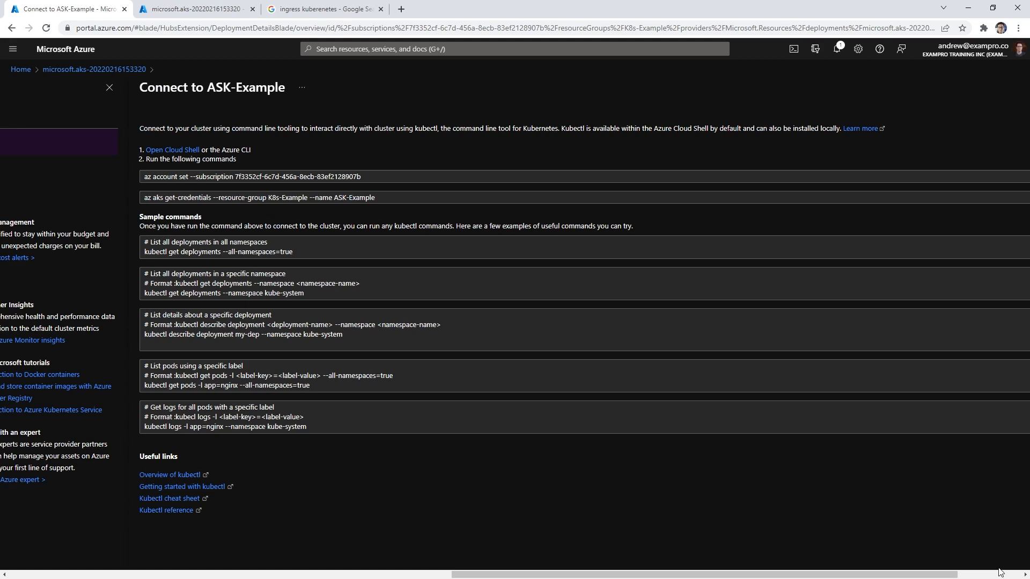
{"action": "left_click_drag", "start_coordinate": [953, 575], "coordinate": [836, 569]}
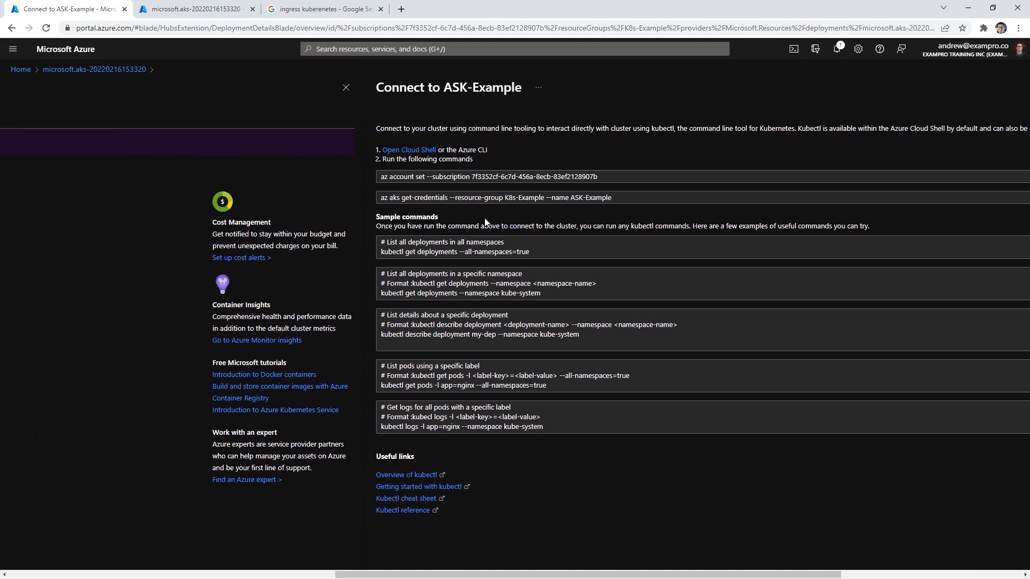
{"action": "left_click", "coordinate": [346, 88]}
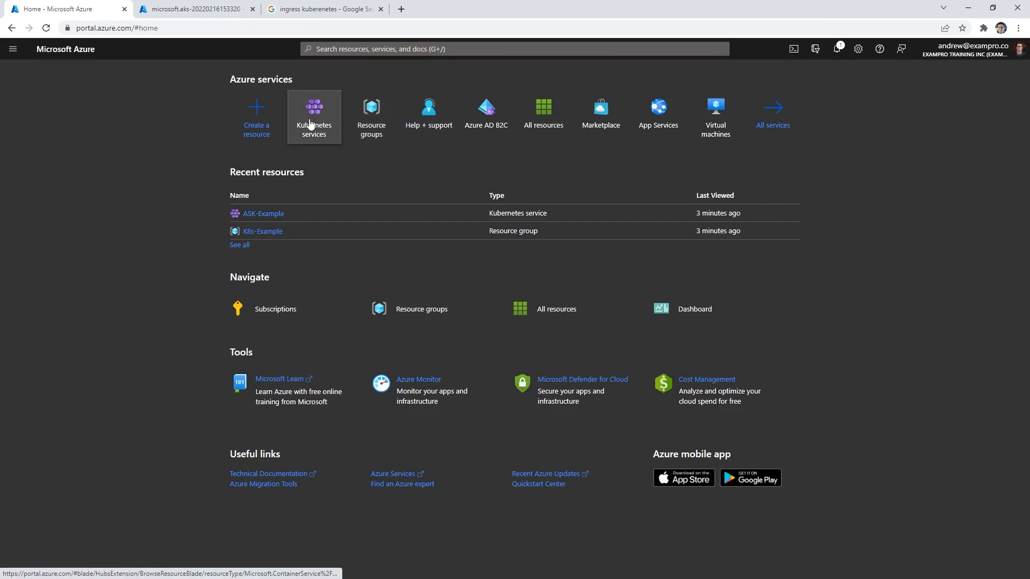
{"action": "left_click", "coordinate": [274, 214]}
{"action": "left_click", "coordinate": [793, 48]}
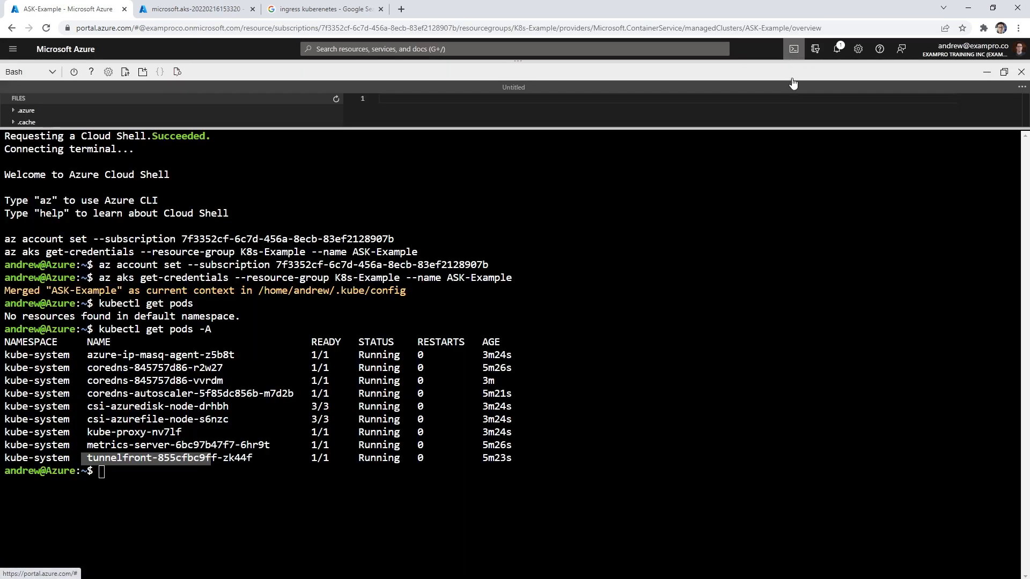
{"action": "left_click", "coordinate": [986, 71]}
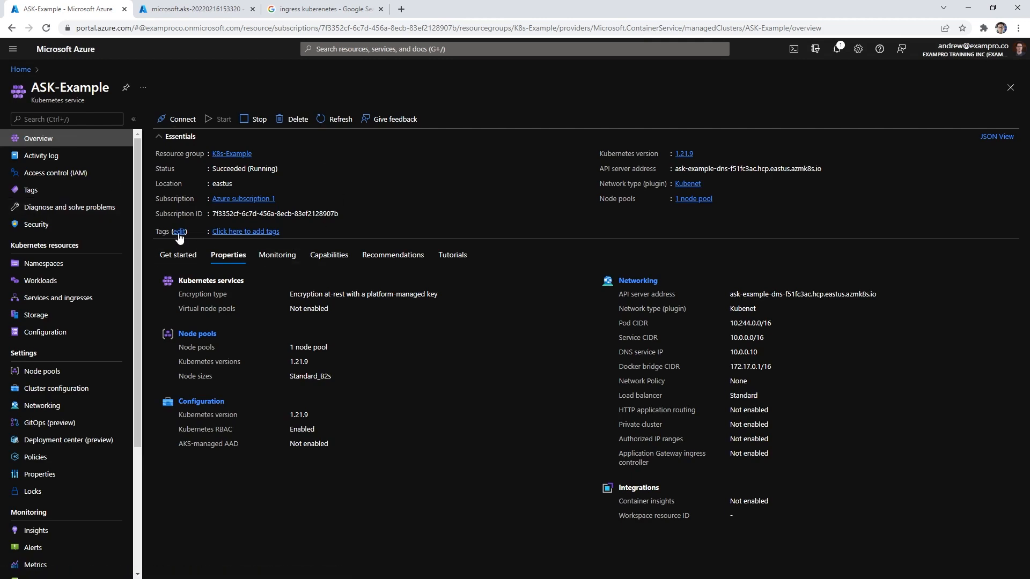
- Go to the Kubernetes services list and open the ASK-Example cluster from there
{"action": "left_click", "coordinate": [331, 47]}
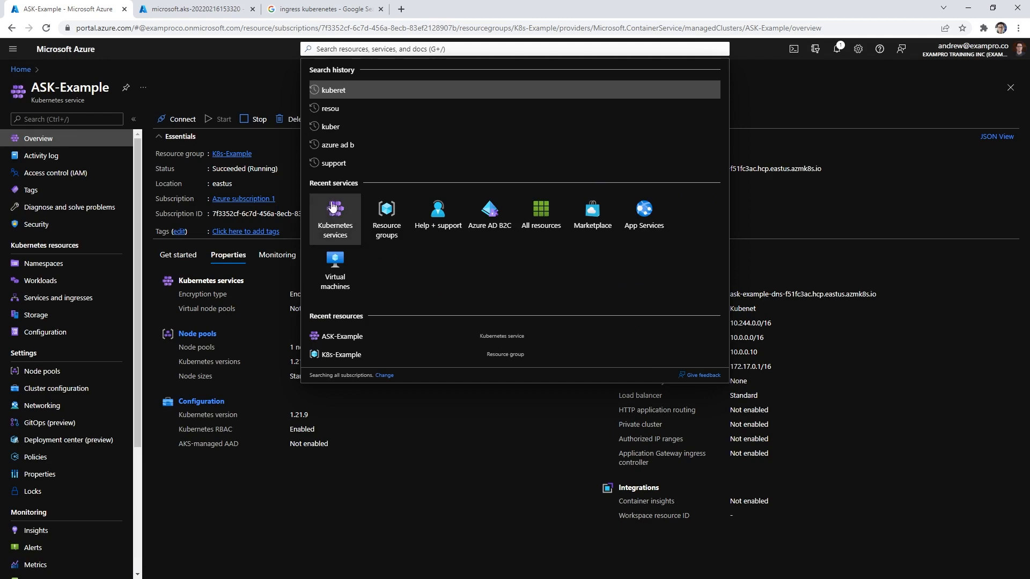
{"action": "left_click", "coordinate": [336, 223]}
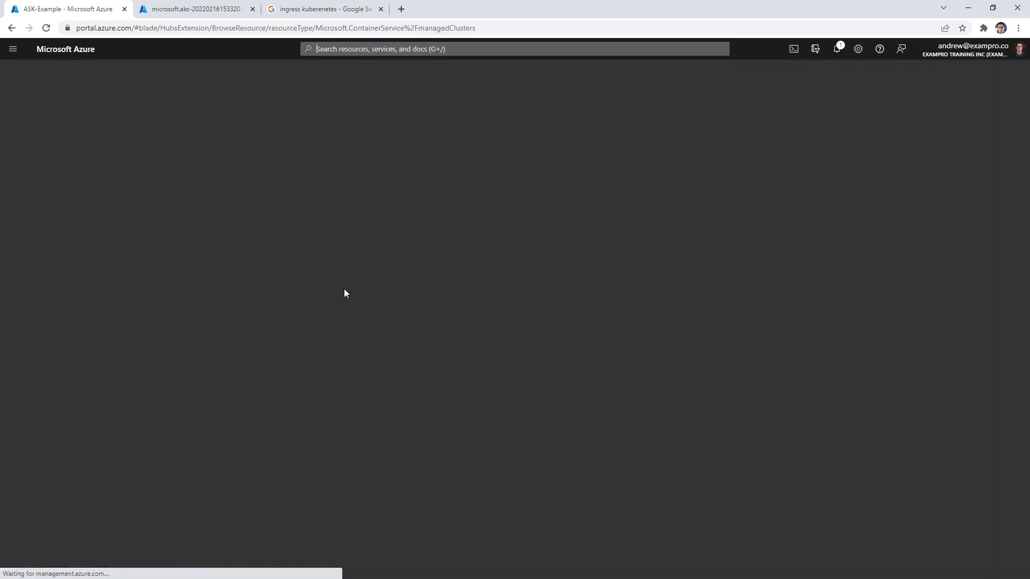
{"action": "left_click", "coordinate": [59, 204]}
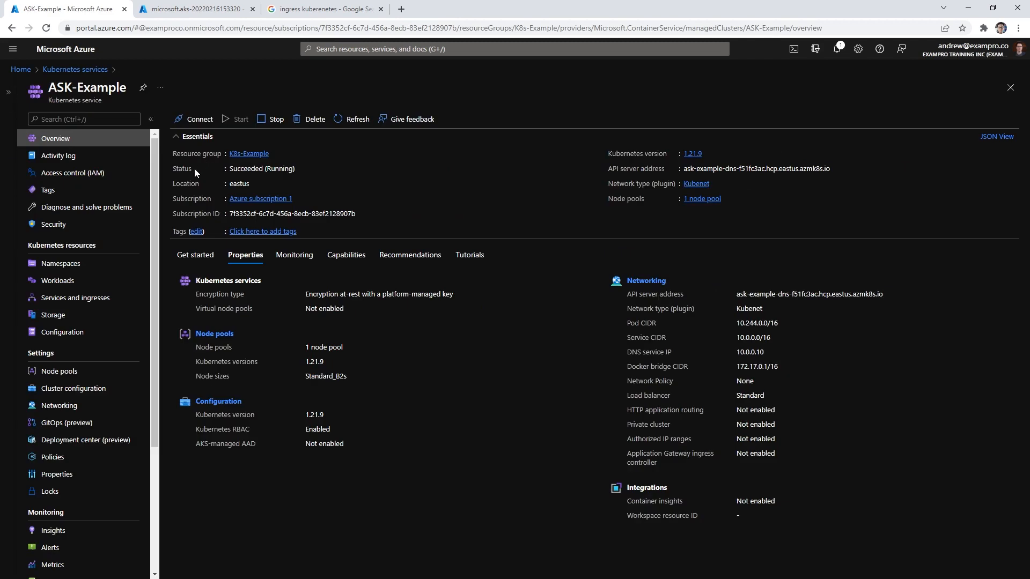
- Examine the cluster's namespaces and its workloads by type, from deployments, pods and replica sets to jobs and cron jobs
{"action": "left_click", "coordinate": [118, 265]}
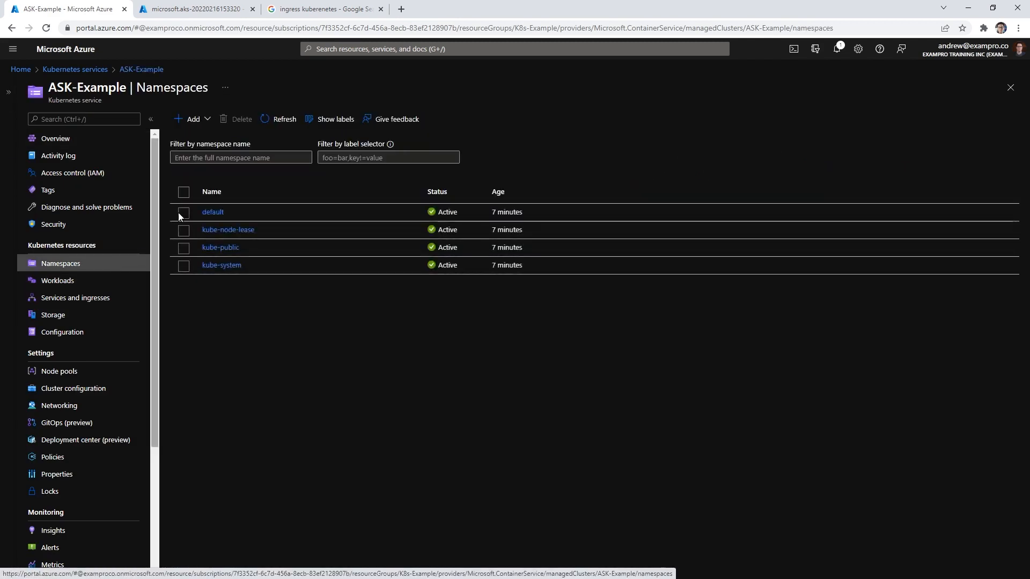
{"action": "left_click", "coordinate": [107, 281]}
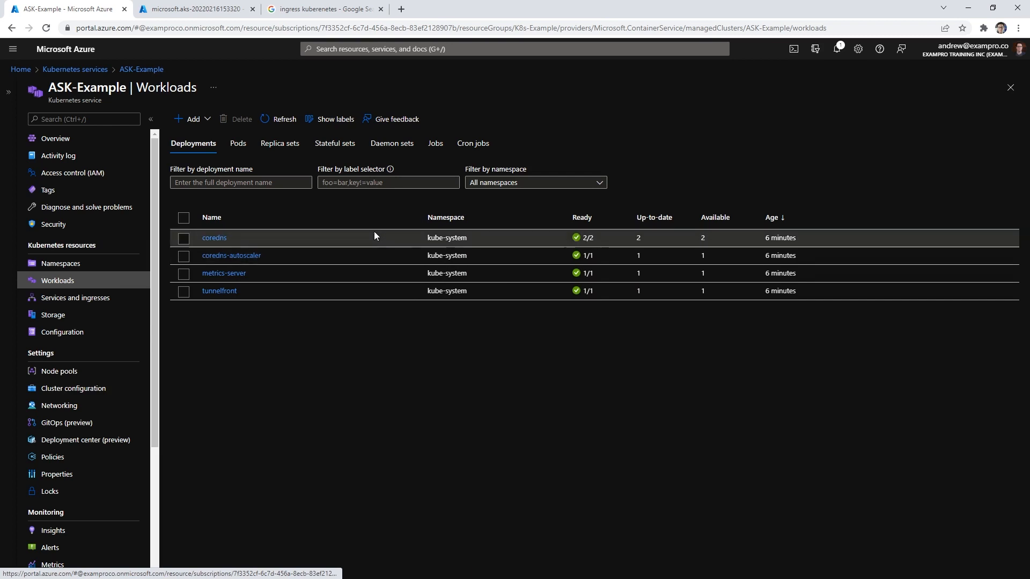
{"action": "left_click", "coordinate": [238, 146]}
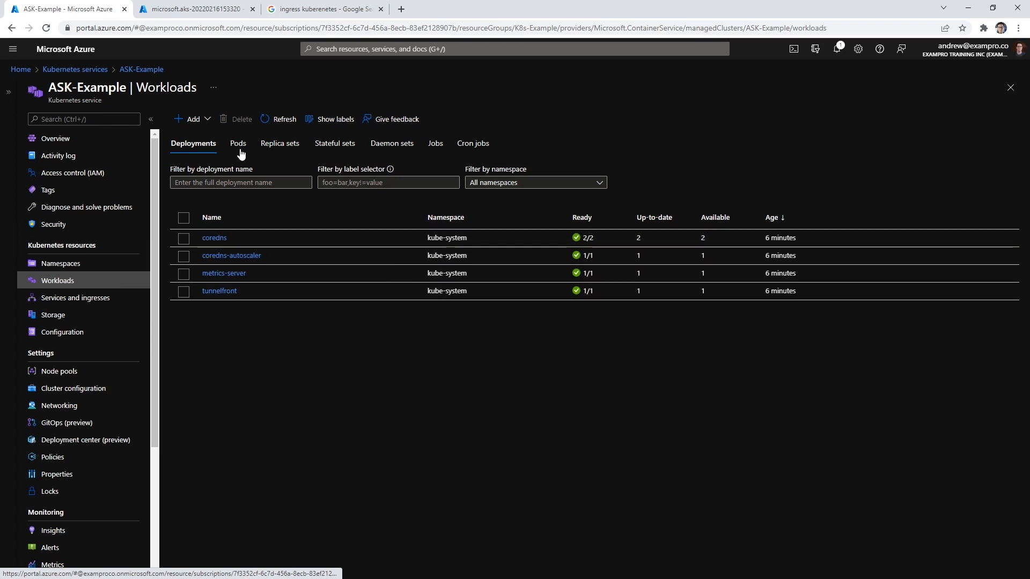
{"action": "left_click", "coordinate": [280, 143]}
{"action": "left_click", "coordinate": [338, 151]}
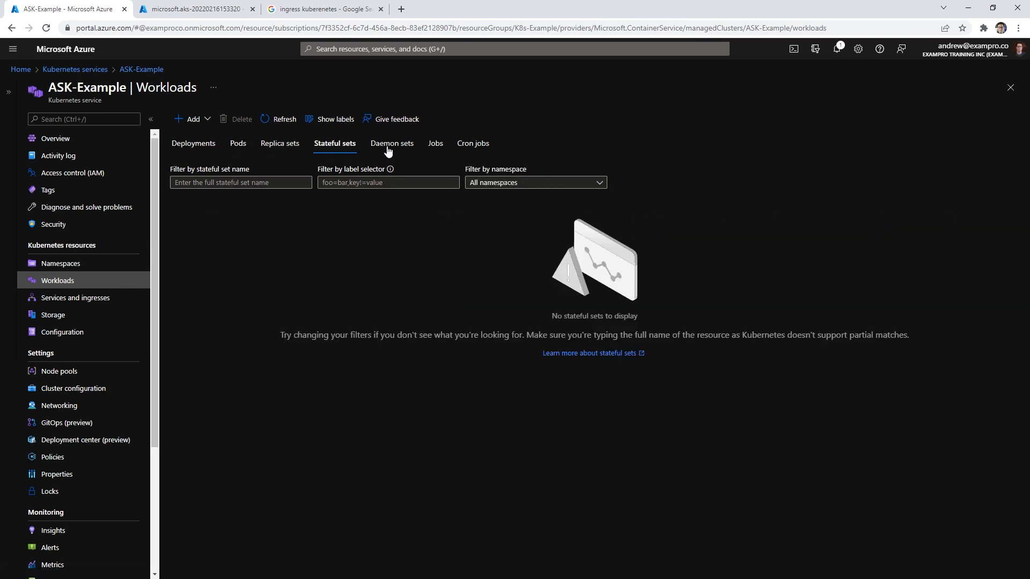
{"action": "left_click", "coordinate": [390, 148]}
{"action": "left_click", "coordinate": [435, 146]}
{"action": "left_click", "coordinate": [460, 145]}
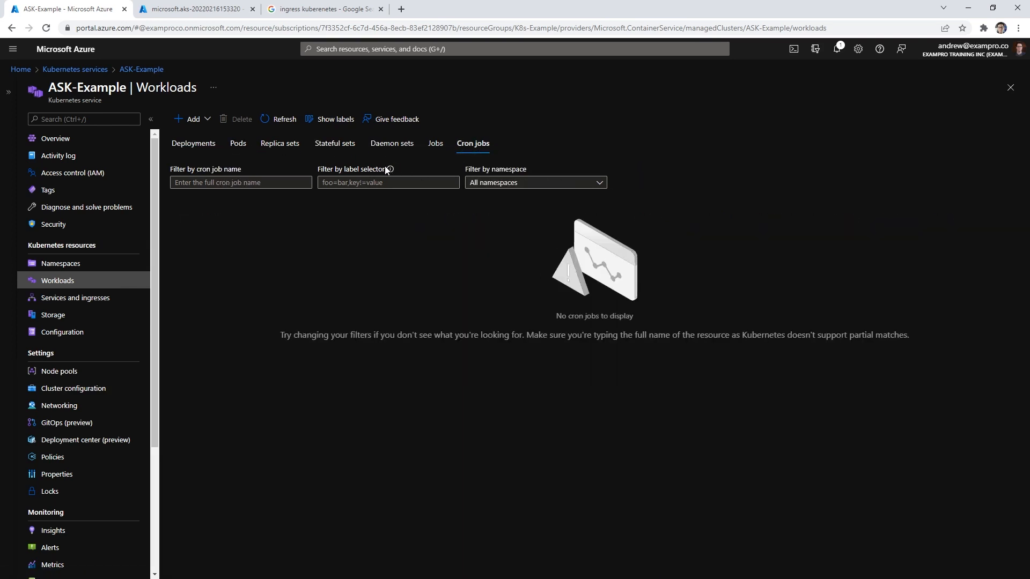
{"action": "left_click", "coordinate": [207, 149]}
- Look at the forms for adding a workload with YAML and with the quickstart application, closing both without adding anything
{"action": "left_click", "coordinate": [207, 118]}
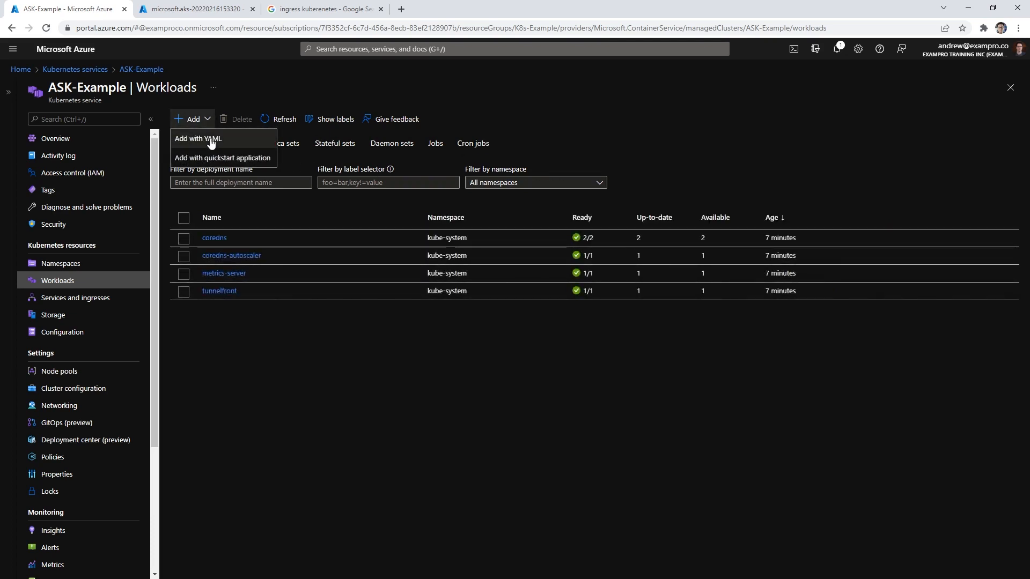
{"action": "left_click", "coordinate": [211, 140]}
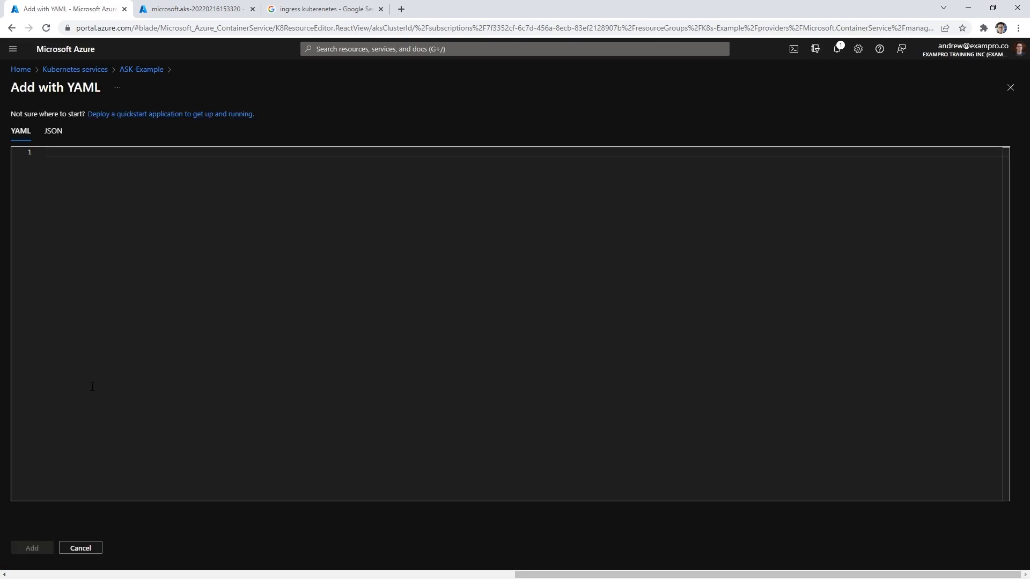
{"action": "left_click", "coordinate": [95, 549]}
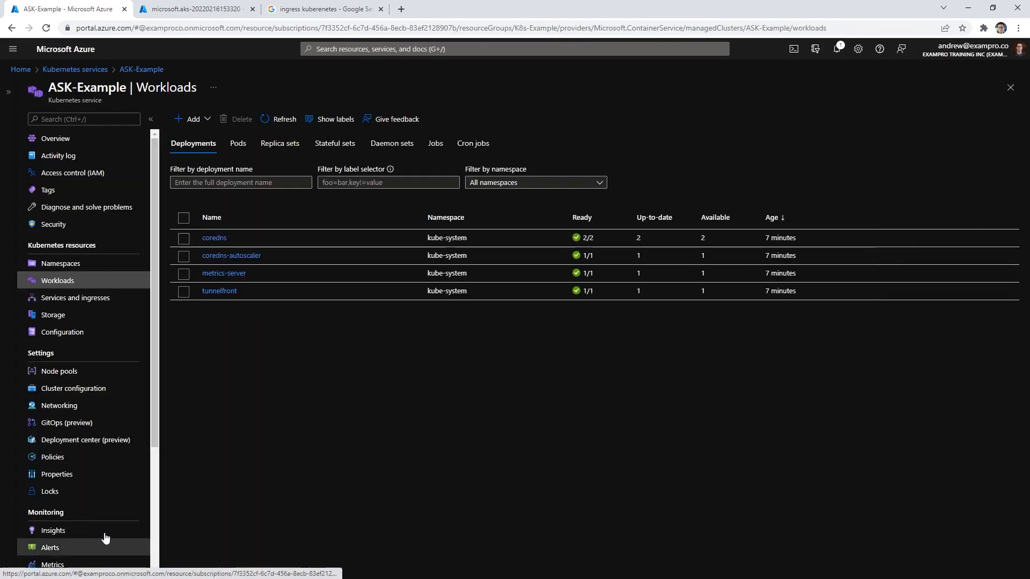
{"action": "left_click", "coordinate": [205, 121]}
{"action": "left_click", "coordinate": [208, 156]}
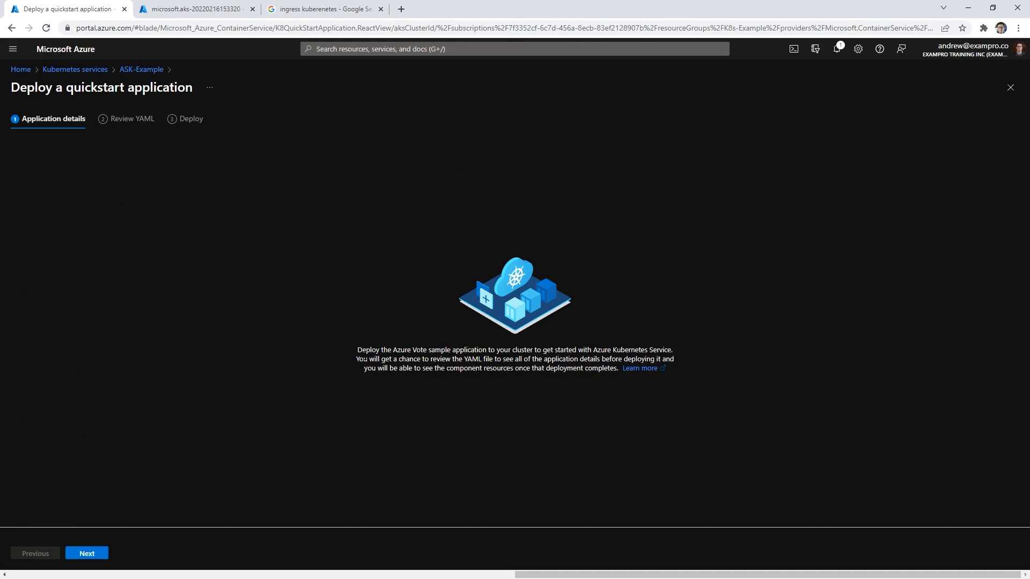
{"action": "left_click_drag", "start_coordinate": [370, 349], "coordinate": [488, 350]}
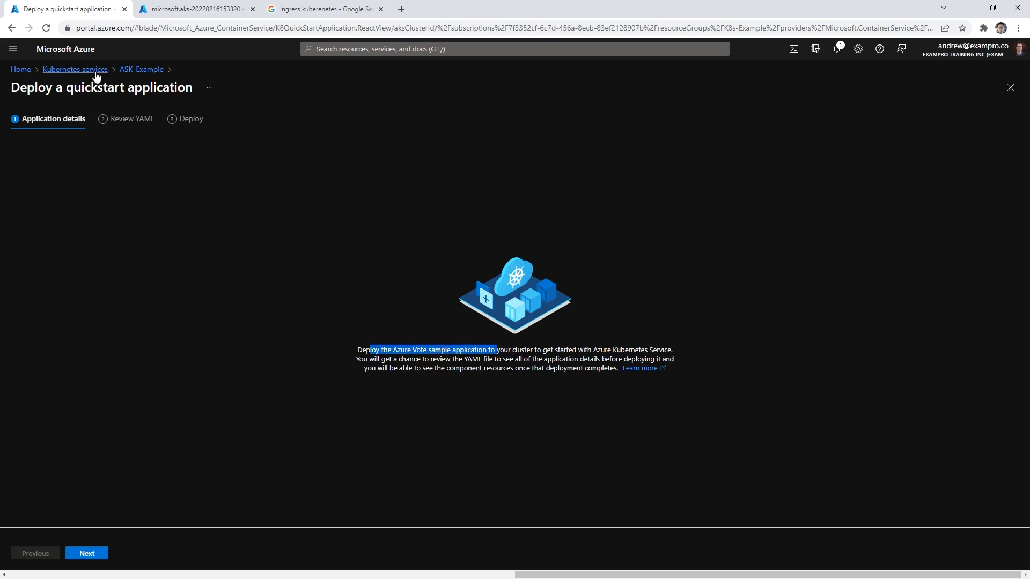
{"action": "left_click", "coordinate": [1009, 87]}
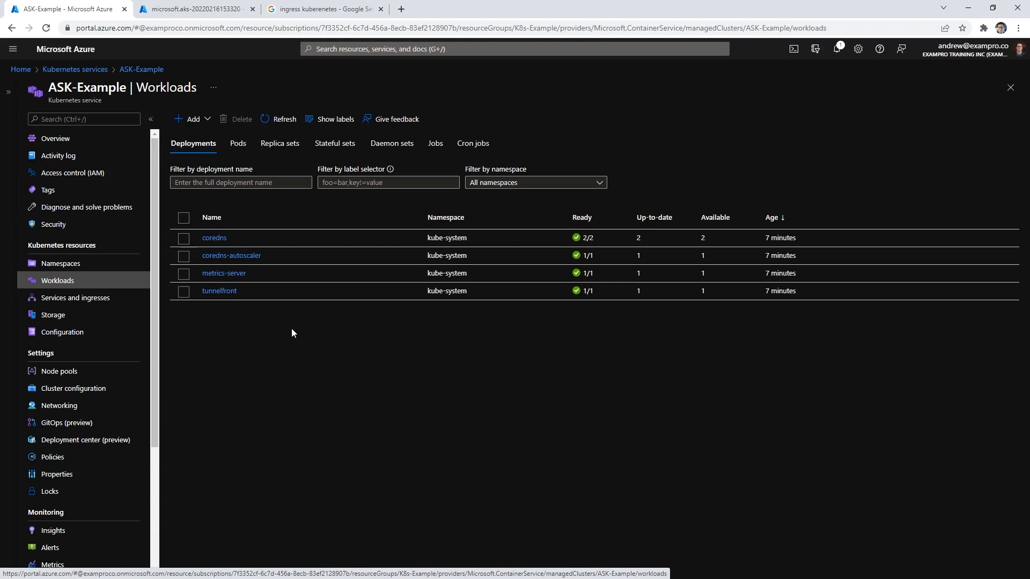
- Check the cluster's services and ingresses, its node pools, and the remaining settings and monitoring sections
{"action": "left_click", "coordinate": [134, 297]}
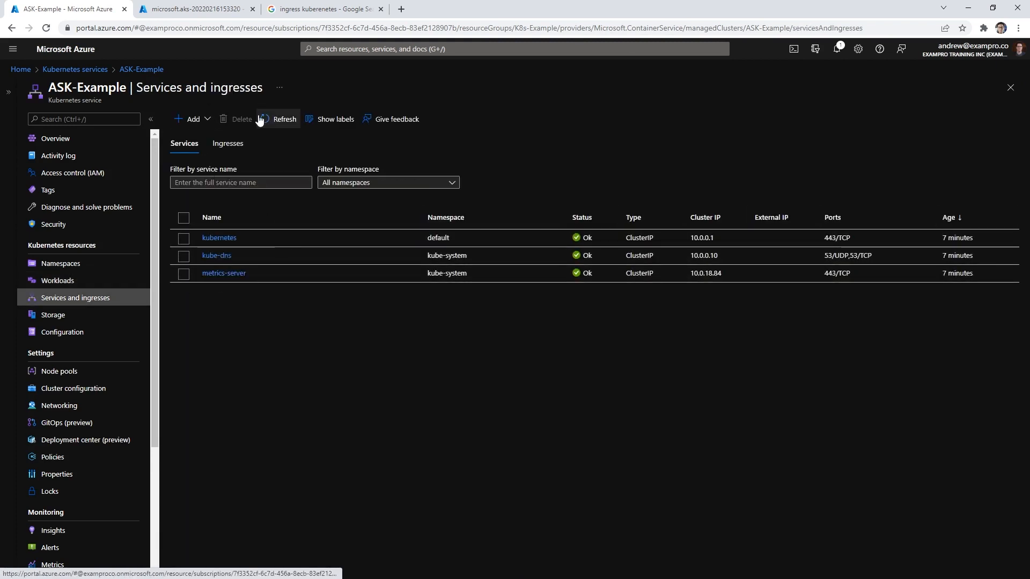
{"action": "left_click", "coordinate": [101, 373]}
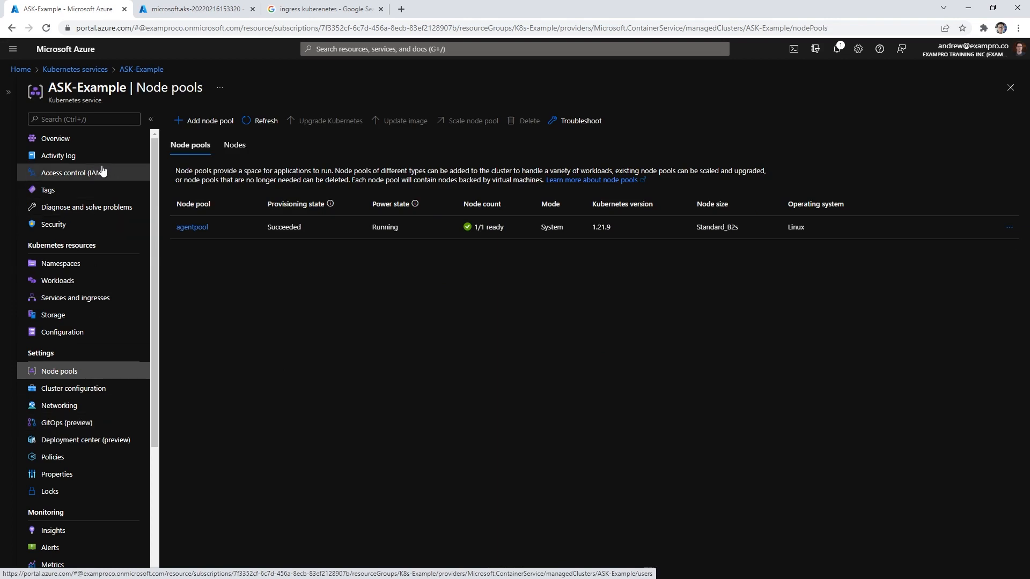
{"action": "scroll", "coordinate": [97, 342], "scroll_direction": "down", "scroll_amount": 3}
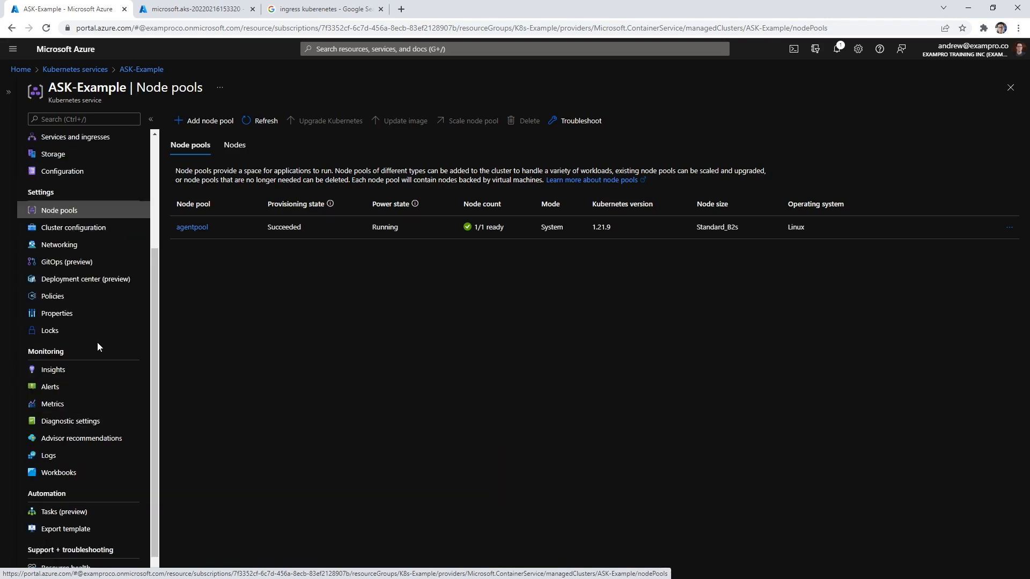
- Return to the cluster overview, bring Cloud Shell back, and shrink it so the overview shows above the terminal
{"action": "scroll", "coordinate": [98, 269], "scroll_direction": "up", "scroll_amount": 3}
{"action": "left_click", "coordinate": [85, 141]}
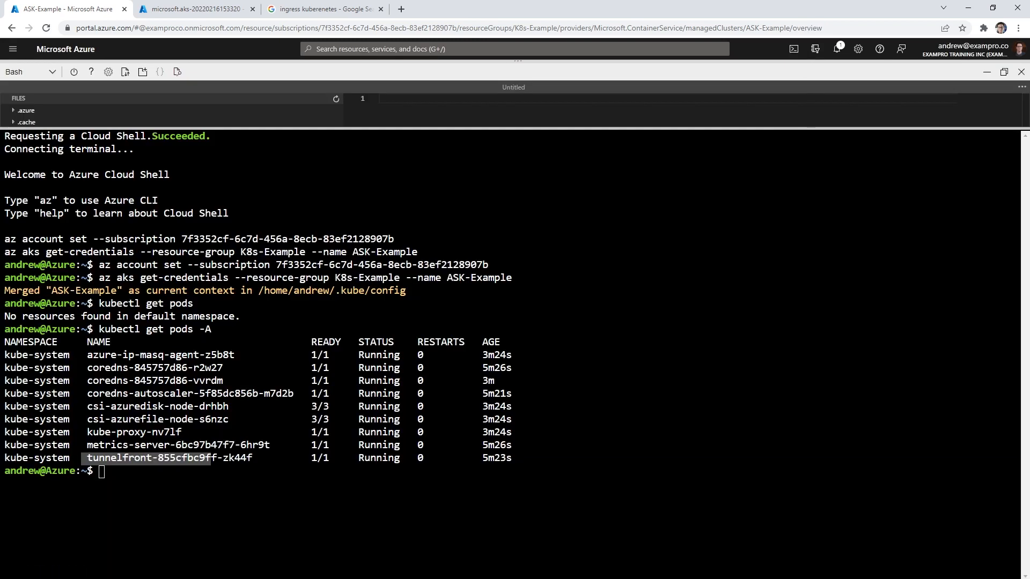
{"action": "left_click_drag", "start_coordinate": [521, 63], "coordinate": [526, 177]}
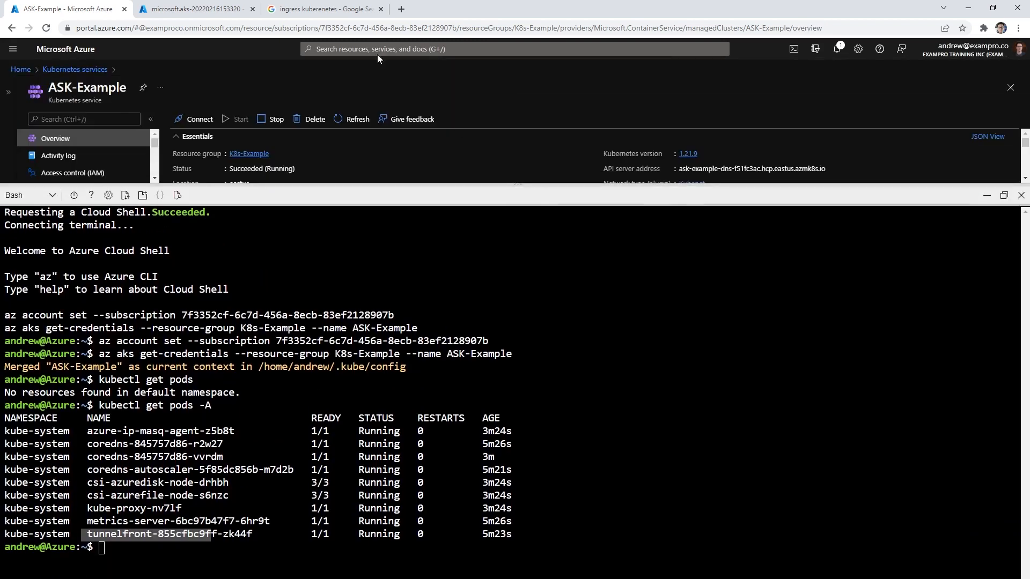
- Search the web for "ingress kuberenetes aks" and open Microsoft's article on creating an ingress controller in AKS at its Basic configuration section
{"action": "left_click", "coordinate": [354, 10]}
{"action": "left_click", "coordinate": [274, 71]}
{"action": "double_click", "coordinate": [155, 65]}
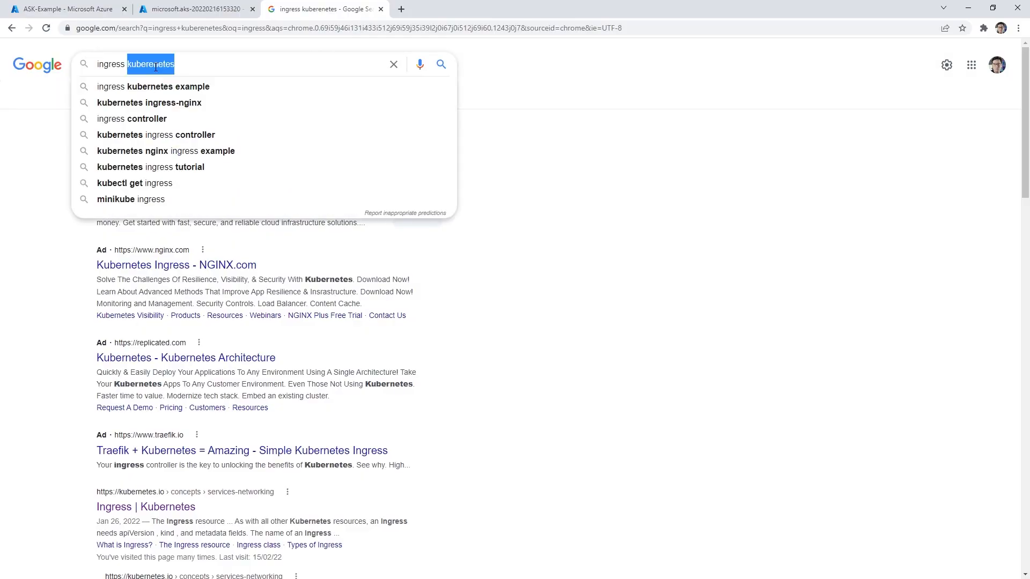
{"action": "key", "text": "End"}
{"action": "type", "text": "azu"}
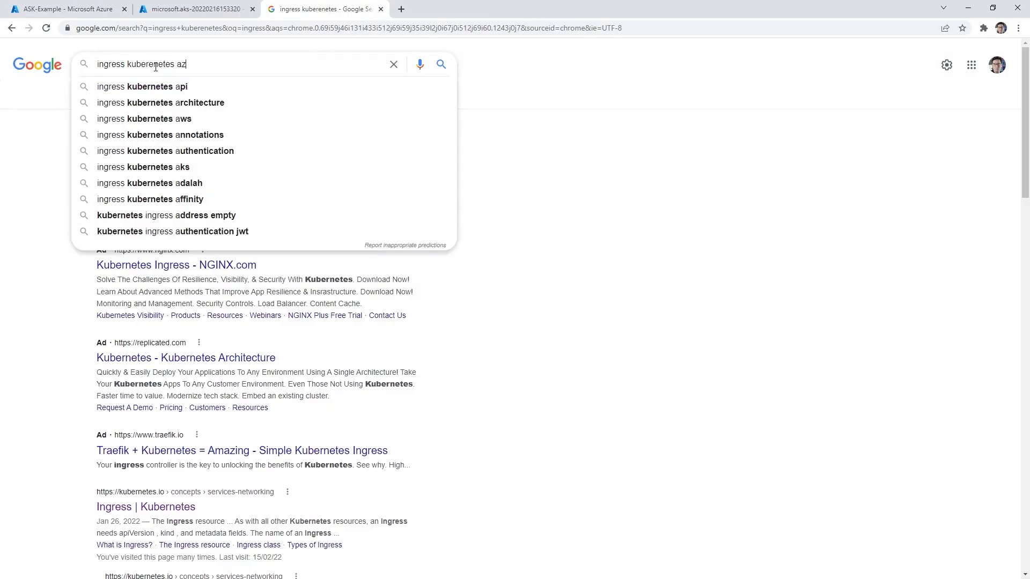
{"action": "key", "text": "BackSpace"}
{"action": "key", "text": "BackSpace"}
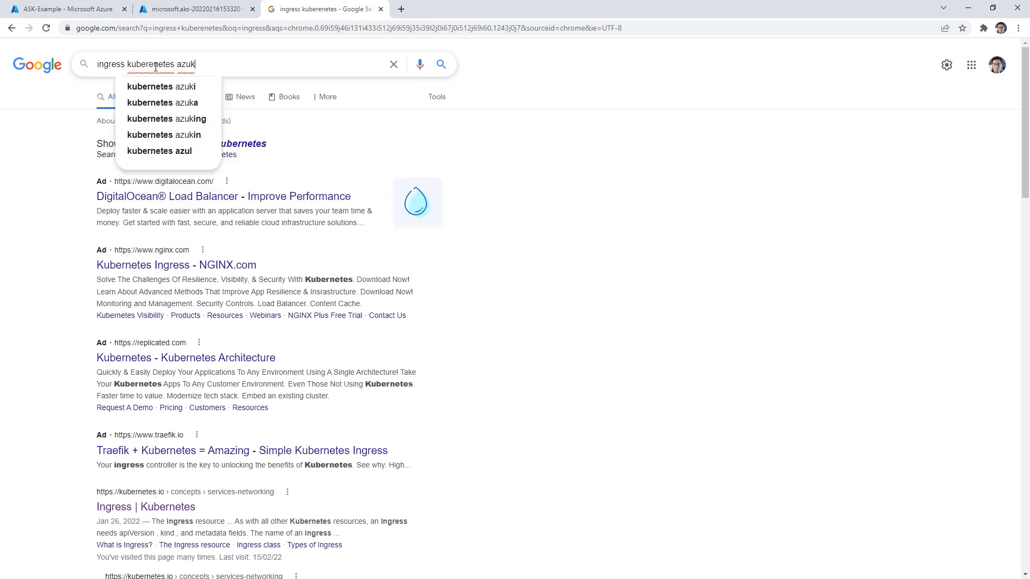
{"action": "type", "text": "ks"}
{"action": "key", "text": "Return"}
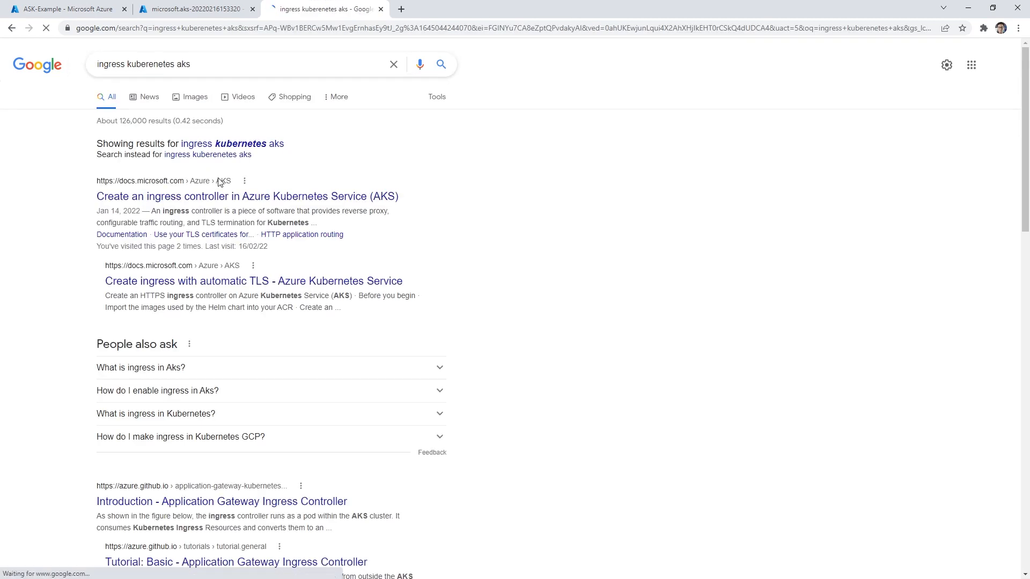
{"action": "left_click", "coordinate": [229, 197]}
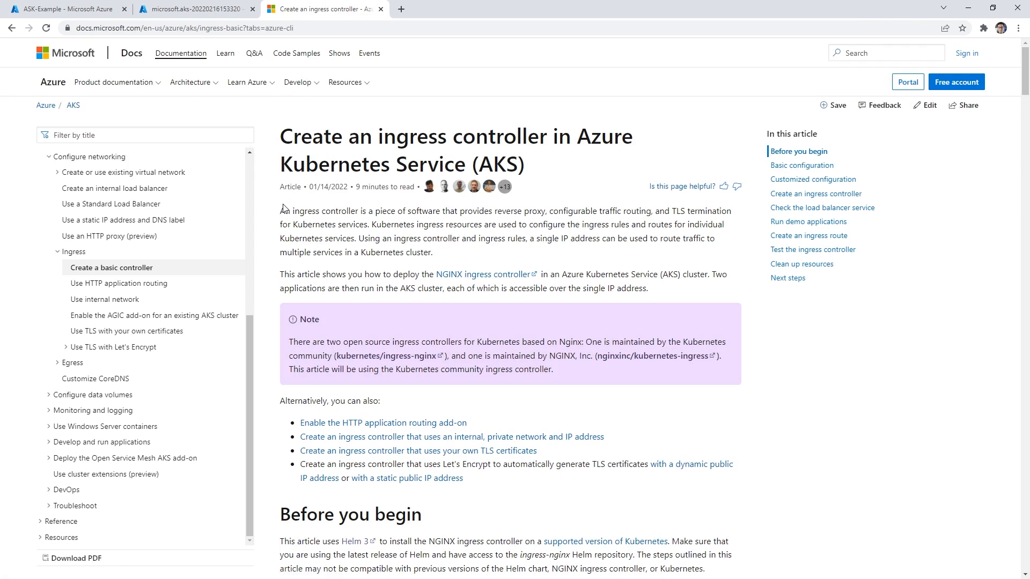
{"action": "scroll", "coordinate": [301, 220], "scroll_direction": "down", "scroll_amount": 10}
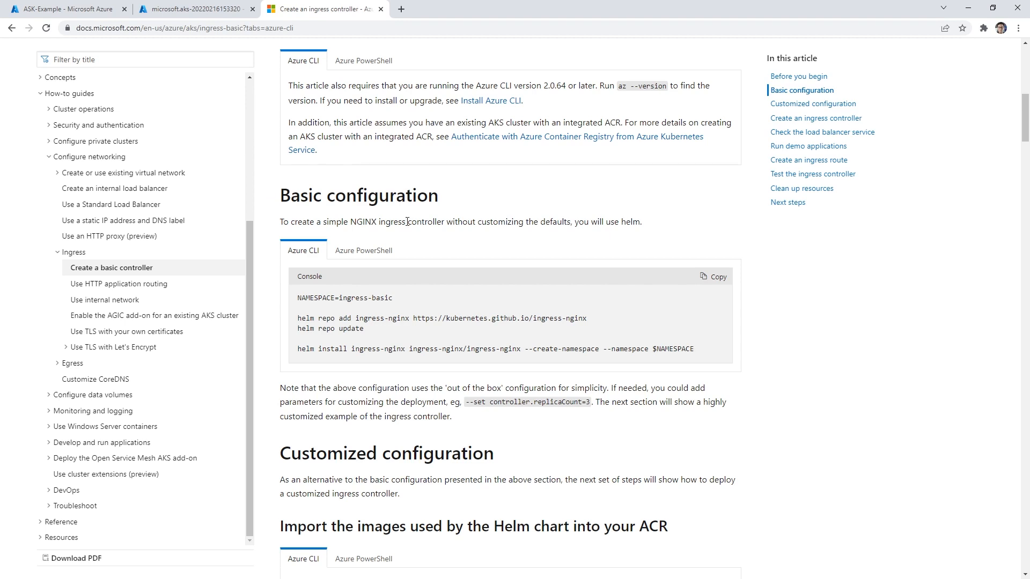
- Read the Basic configuration section about creating a simple NGINX ingress controller with Helm
{"action": "scroll", "coordinate": [407, 221], "scroll_direction": "up", "scroll_amount": 2}
{"action": "scroll", "coordinate": [407, 221], "scroll_direction": "down", "scroll_amount": 2}
{"action": "left_click_drag", "start_coordinate": [300, 195], "coordinate": [438, 195]}
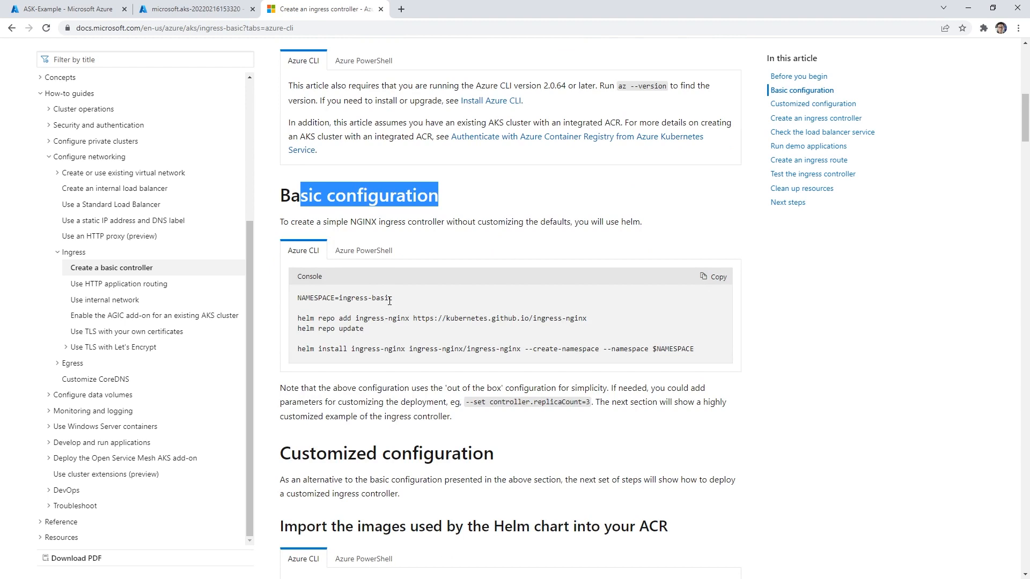
{"action": "left_click_drag", "start_coordinate": [351, 221], "coordinate": [569, 222]}
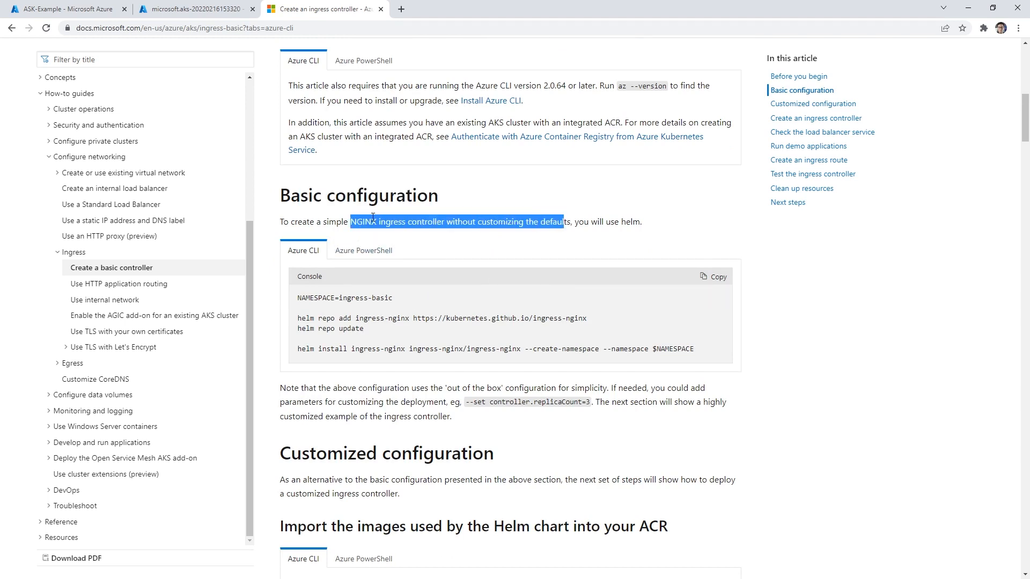
{"action": "left_click", "coordinate": [410, 220]}
{"action": "left_click_drag", "start_coordinate": [363, 222], "coordinate": [523, 221]}
{"action": "left_click", "coordinate": [471, 217]}
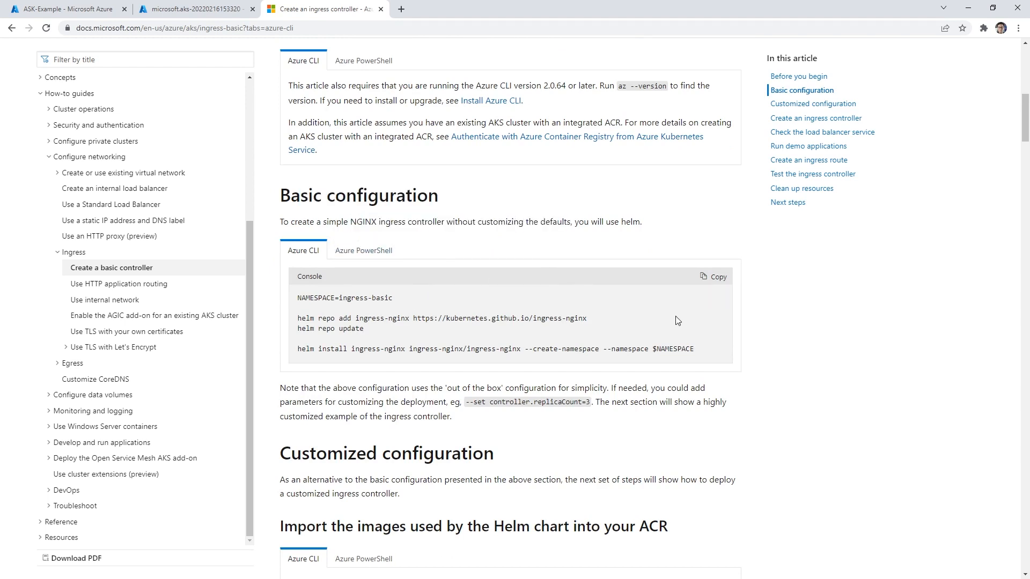
- Copy the article's basic Helm commands and run them in Cloud Shell to install ingress-nginx in the ingress-basic namespace
{"action": "left_click", "coordinate": [717, 278]}
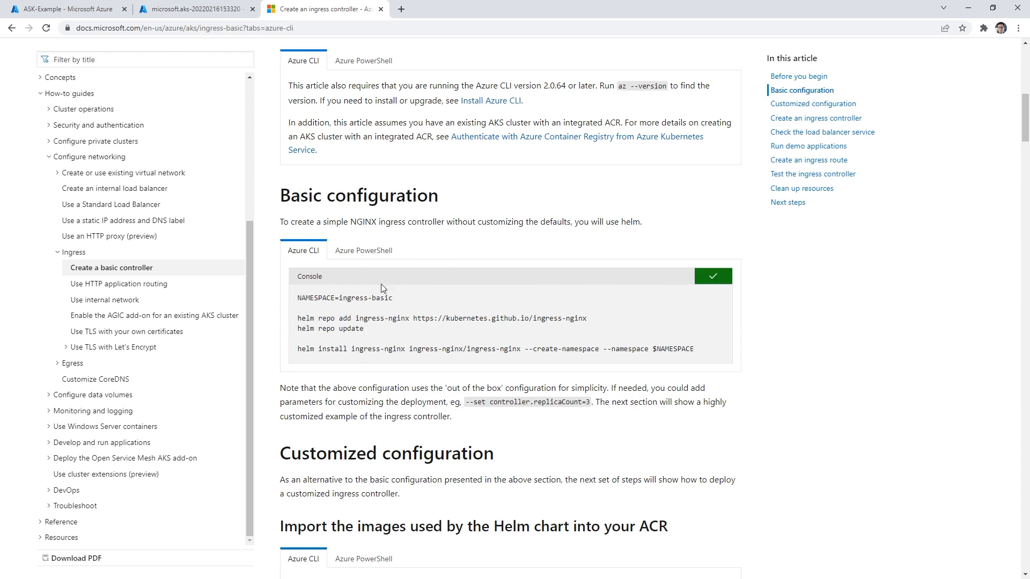
{"action": "left_click", "coordinate": [173, 19]}
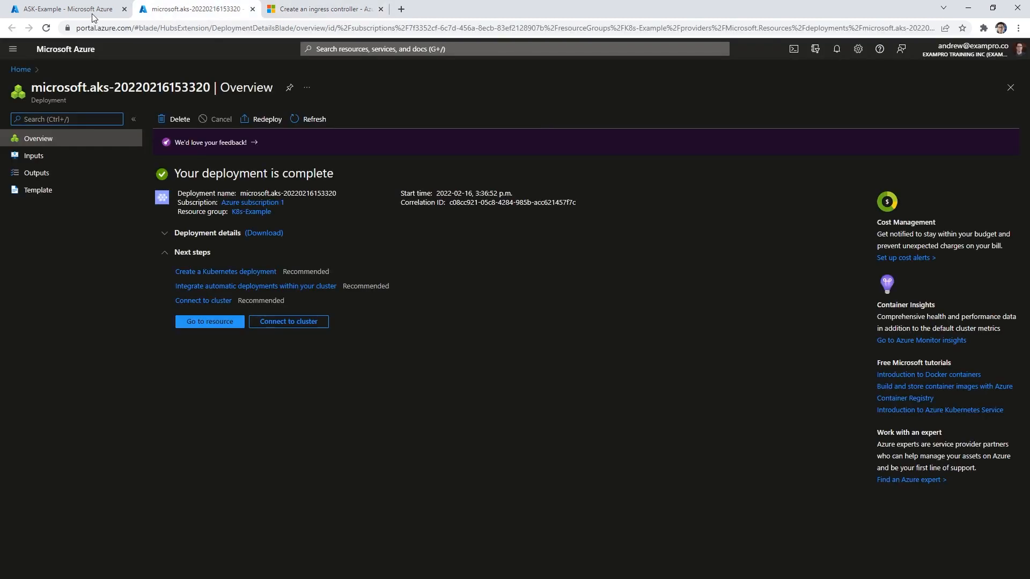
{"action": "left_click", "coordinate": [92, 17]}
{"action": "right_click", "coordinate": [561, 317]}
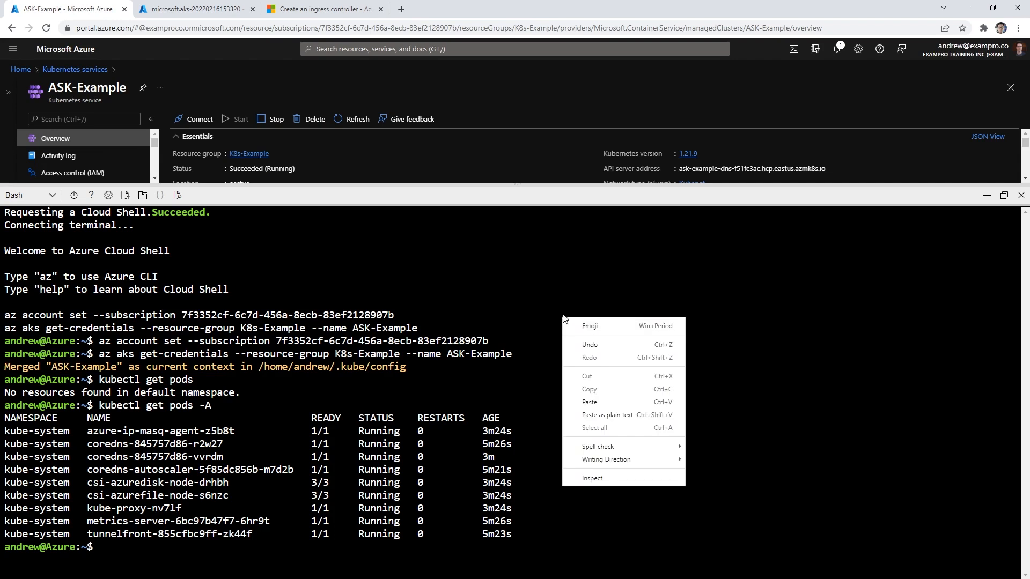
{"action": "left_click", "coordinate": [611, 397]}
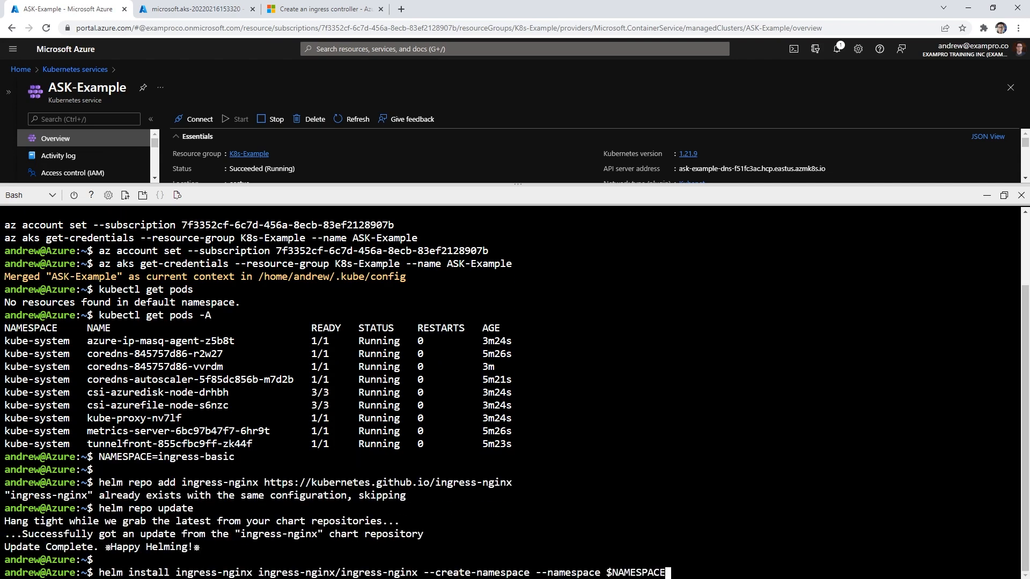
{"action": "key", "text": "Return"}
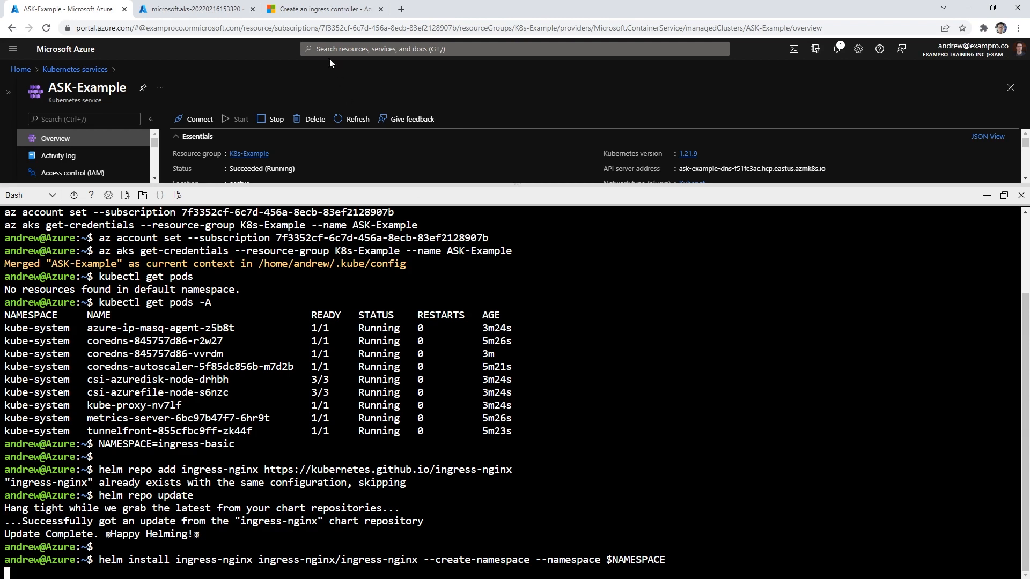
- Read the article from Customized configuration to Run demo applications, and check the Helm install output in Cloud Shell
{"action": "left_click", "coordinate": [326, 11]}
{"action": "scroll", "coordinate": [374, 141], "scroll_direction": "down", "scroll_amount": 3}
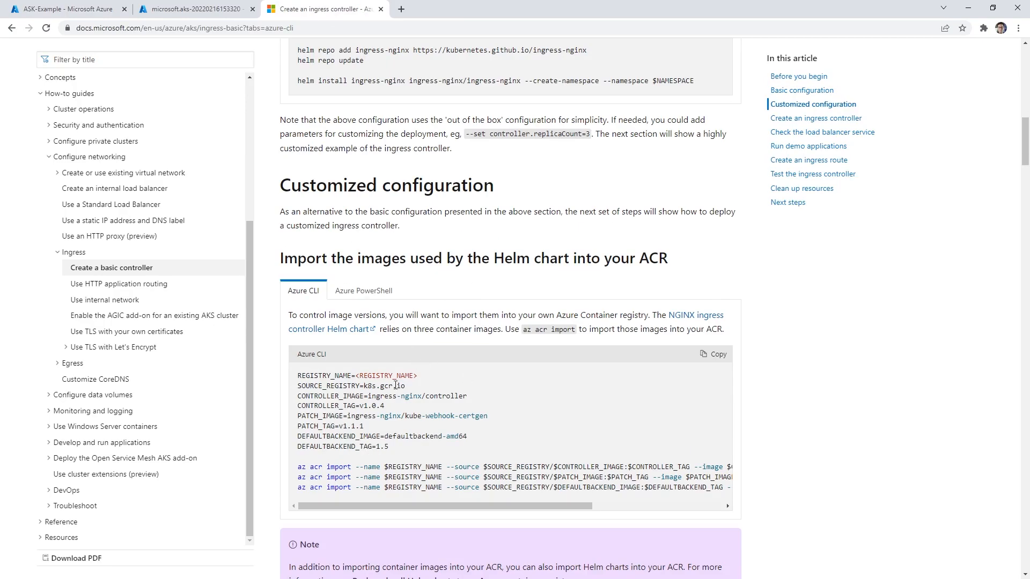
{"action": "scroll", "coordinate": [395, 385], "scroll_direction": "down", "scroll_amount": 10}
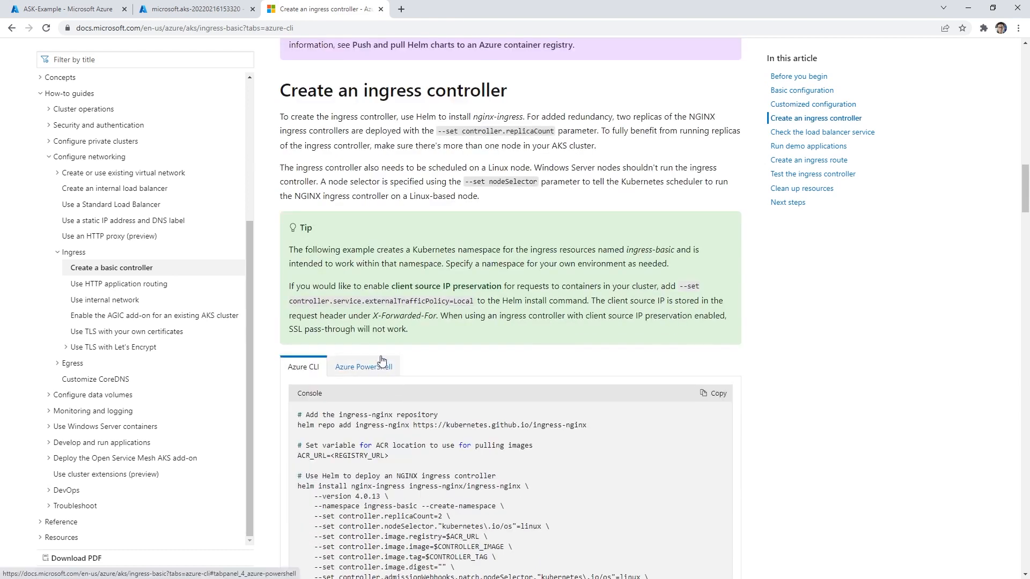
{"action": "scroll", "coordinate": [387, 327], "scroll_direction": "down", "scroll_amount": 2}
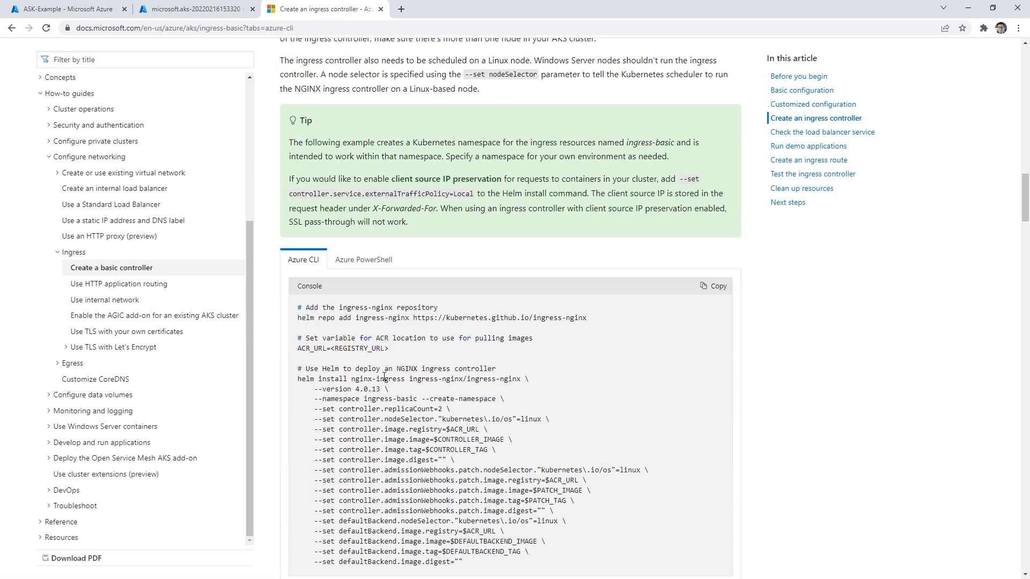
{"action": "scroll", "coordinate": [384, 377], "scroll_direction": "down", "scroll_amount": 6}
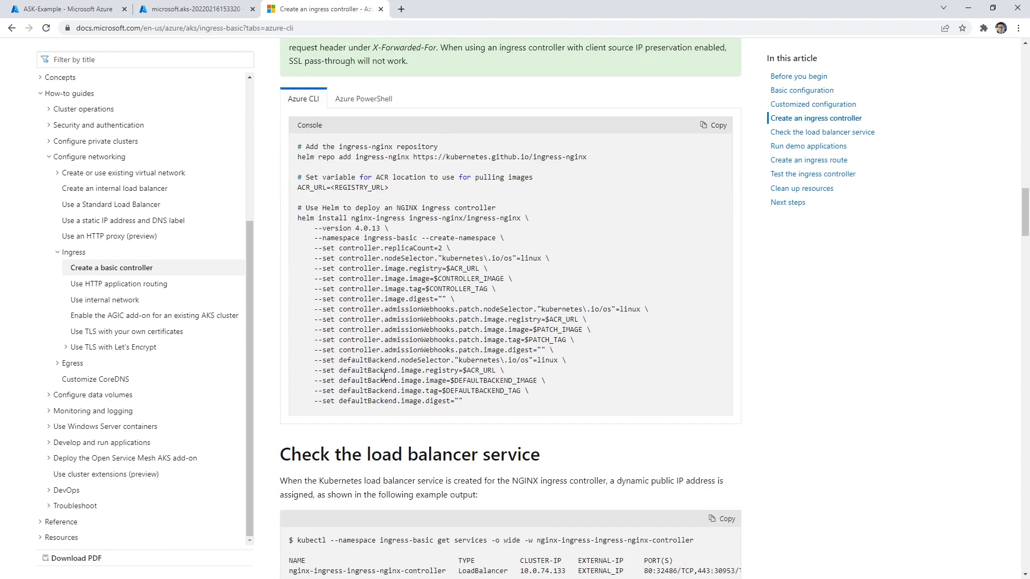
{"action": "scroll", "coordinate": [384, 379], "scroll_direction": "down", "scroll_amount": 7}
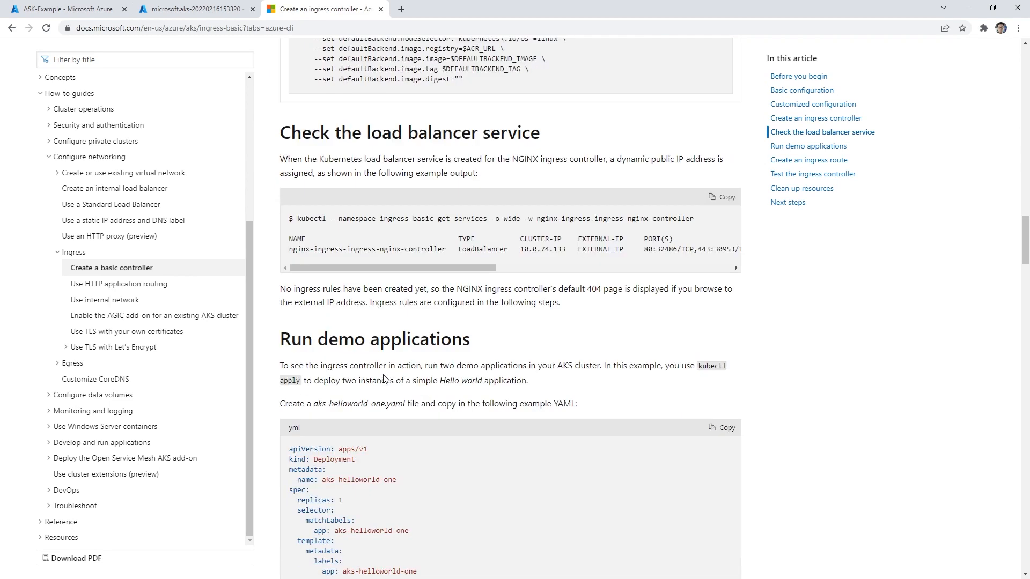
{"action": "scroll", "coordinate": [384, 379], "scroll_direction": "down", "scroll_amount": 1}
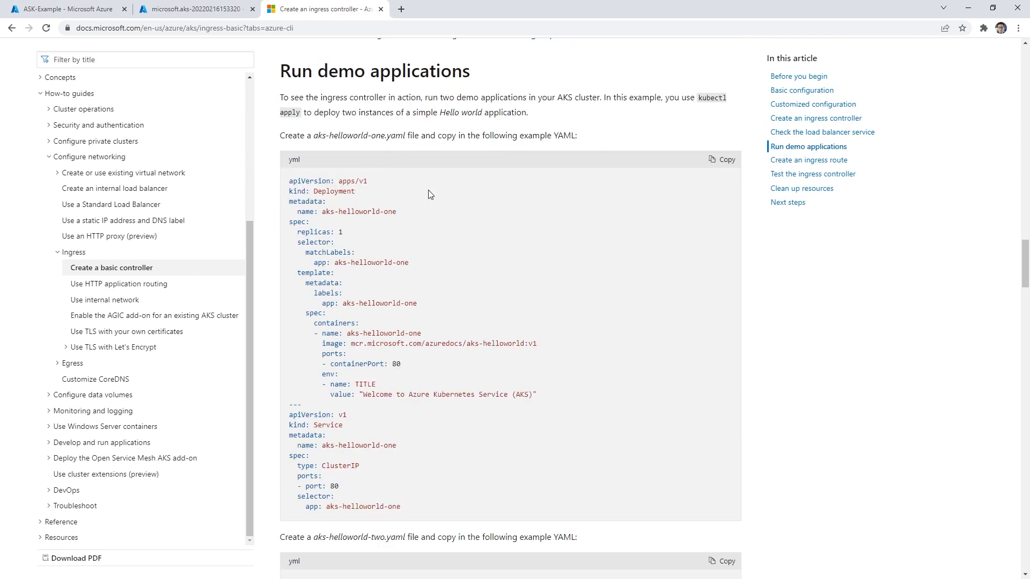
{"action": "left_click", "coordinate": [193, 16]}
{"action": "left_click", "coordinate": [110, 14]}
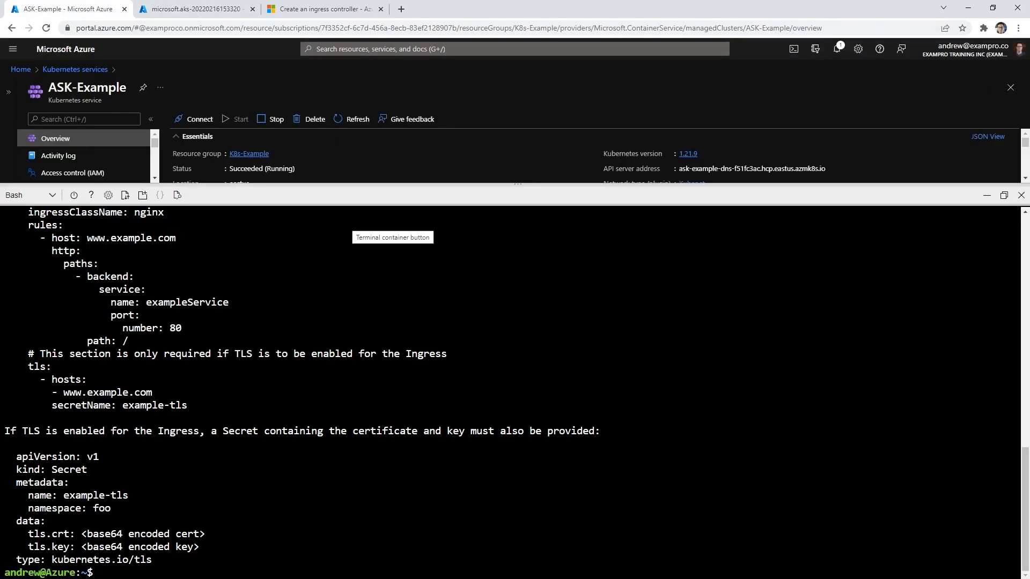
- Examine the article's YAML for the aks-helloworld-one and aks-helloworld-two demo applications and for the hello-world-ingress route
{"action": "left_click", "coordinate": [331, 15]}
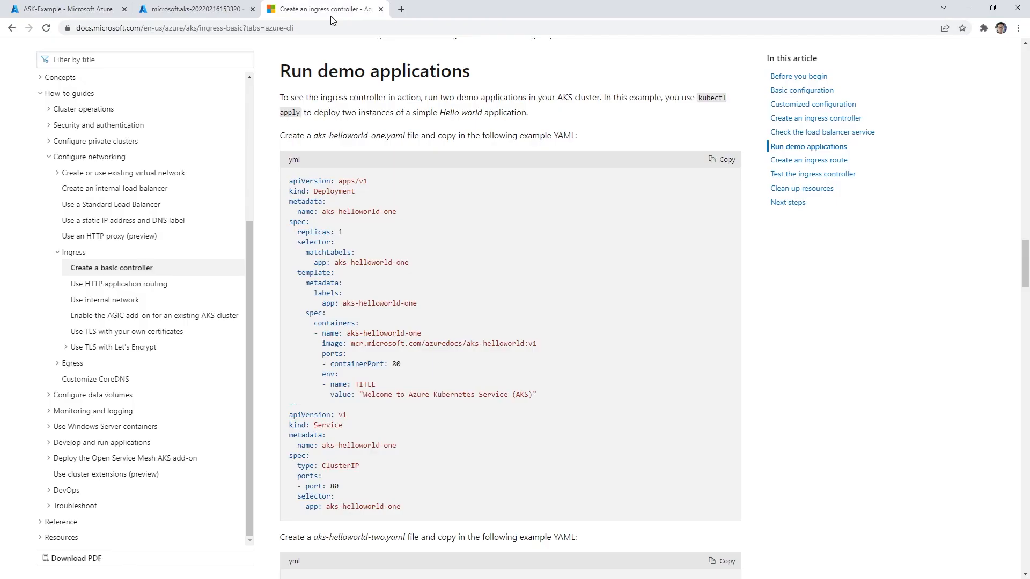
{"action": "scroll", "coordinate": [408, 421], "scroll_direction": "down", "scroll_amount": 3}
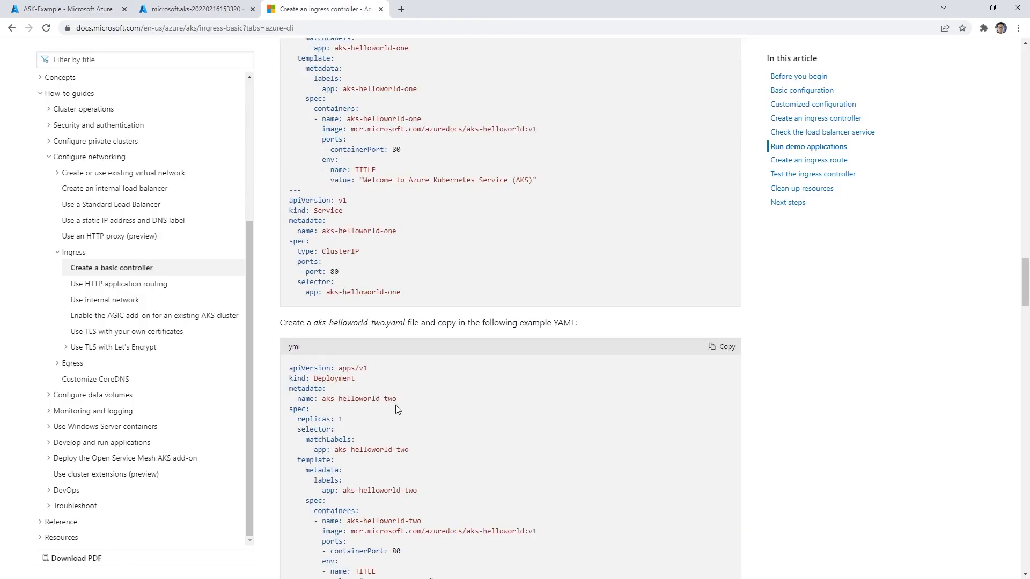
{"action": "scroll", "coordinate": [370, 320], "scroll_direction": "up", "scroll_amount": 4}
{"action": "left_click_drag", "start_coordinate": [338, 189], "coordinate": [569, 185]}
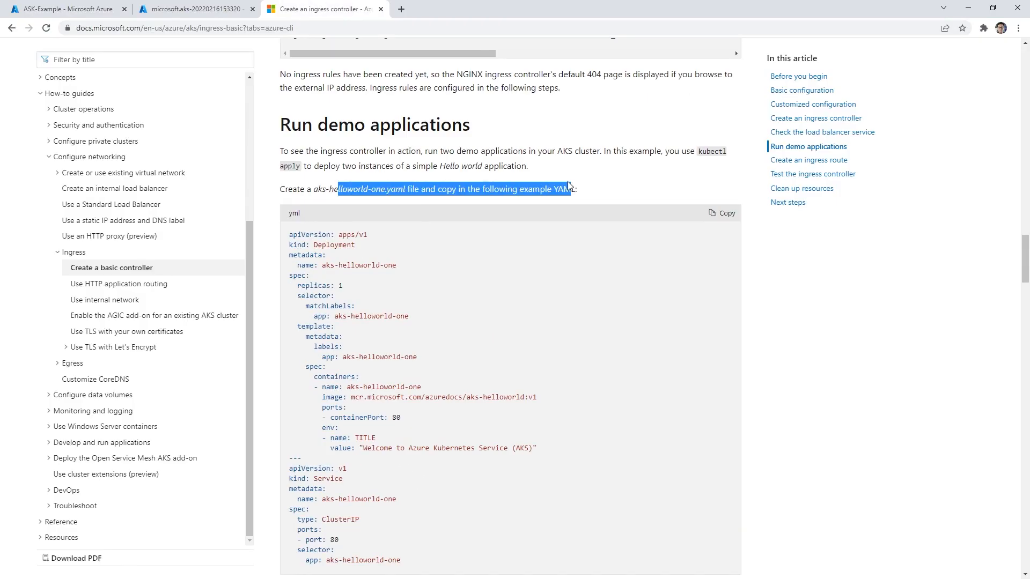
{"action": "scroll", "coordinate": [516, 369], "scroll_direction": "down", "scroll_amount": 8}
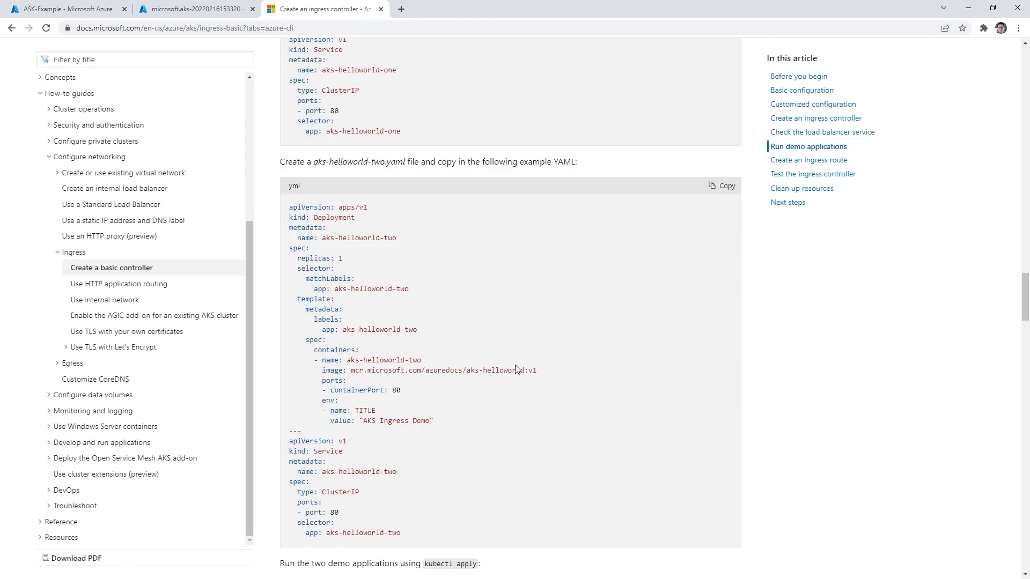
{"action": "scroll", "coordinate": [516, 369], "scroll_direction": "up", "scroll_amount": 8}
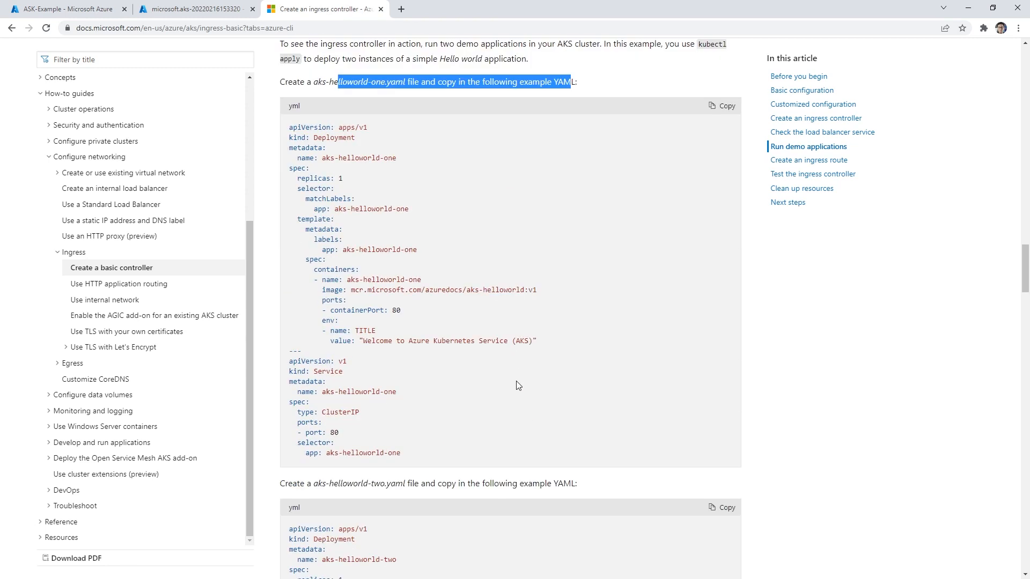
{"action": "scroll", "coordinate": [518, 385], "scroll_direction": "up", "scroll_amount": 2}
{"action": "scroll", "coordinate": [514, 416], "scroll_direction": "down", "scroll_amount": 10}
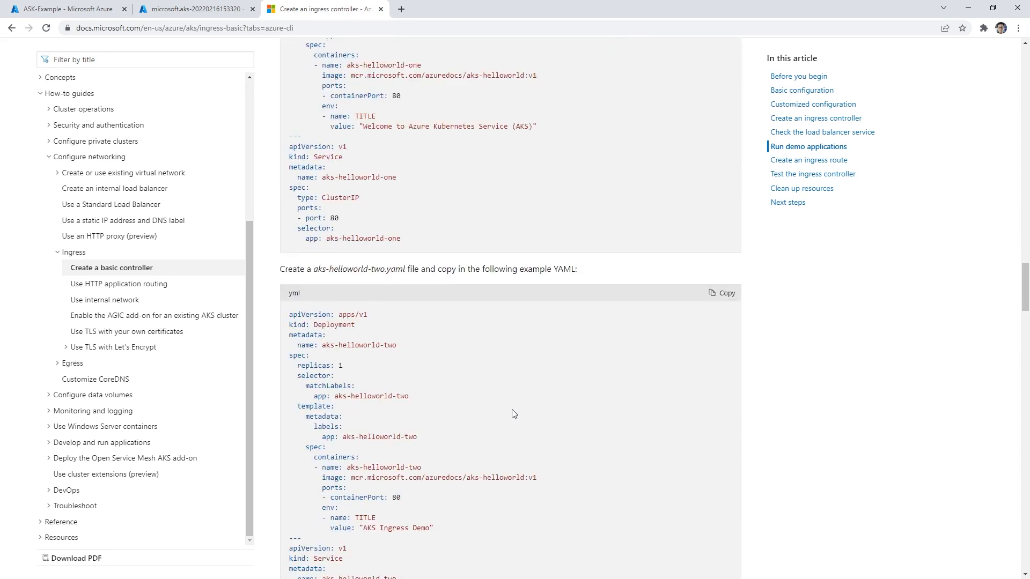
{"action": "scroll", "coordinate": [512, 408], "scroll_direction": "up", "scroll_amount": 8}
{"action": "scroll", "coordinate": [512, 405], "scroll_direction": "down", "scroll_amount": 6}
{"action": "scroll", "coordinate": [510, 401], "scroll_direction": "down", "scroll_amount": 10}
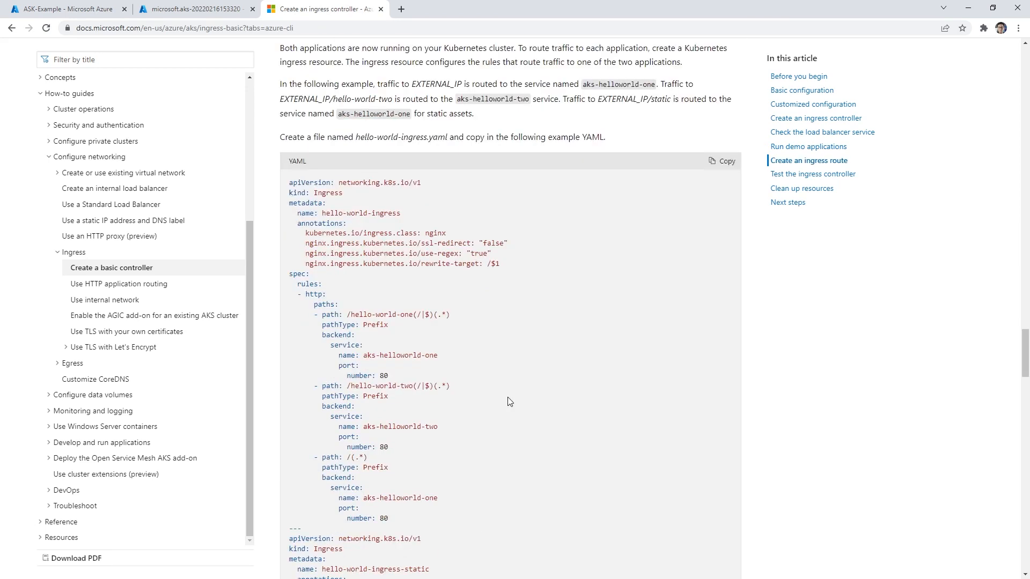
{"action": "scroll", "coordinate": [483, 397], "scroll_direction": "up", "scroll_amount": 15}
{"action": "scroll", "coordinate": [441, 385], "scroll_direction": "up", "scroll_amount": 2}
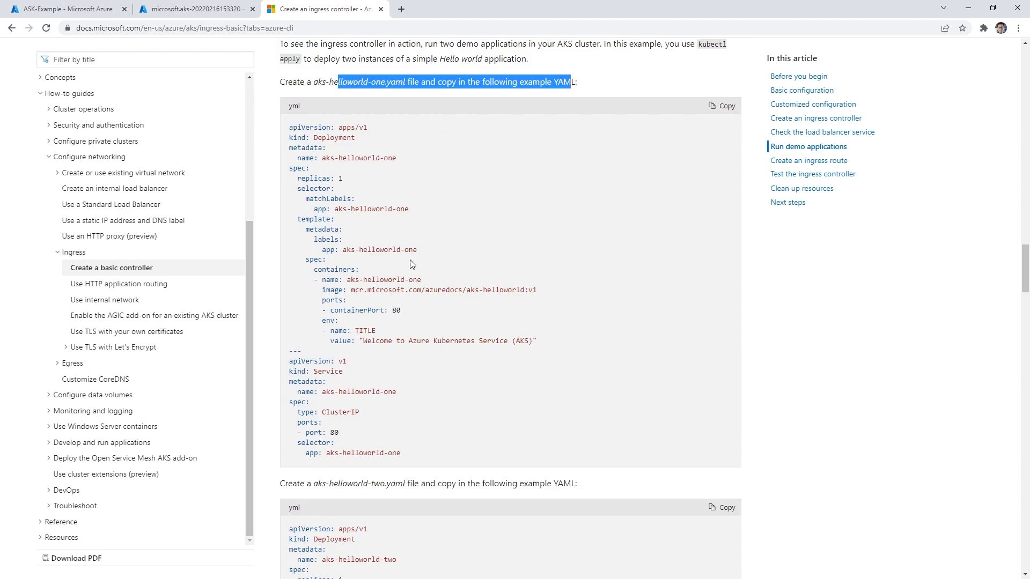
- Create the files app1.yml and app2.yml in the Cloud Shell home directory
{"action": "left_click", "coordinate": [109, 15]}
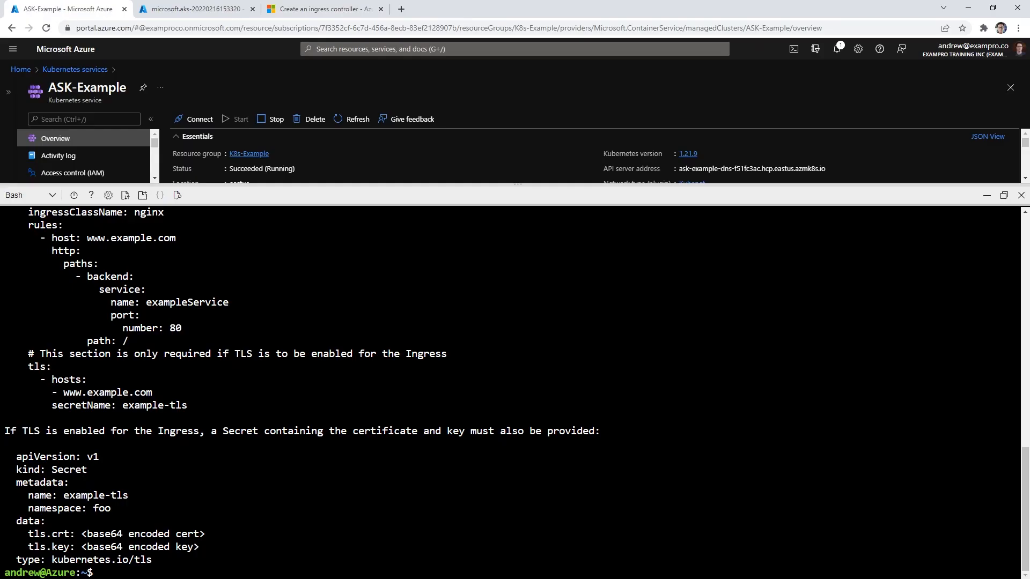
{"action": "type", "text": "touch app."}
{"action": "key", "text": "BackSpace"}
{"action": "type", "text": "1.yml"}
{"action": "key", "text": "Return"}
{"action": "type", "text": "touch app2.yml"}
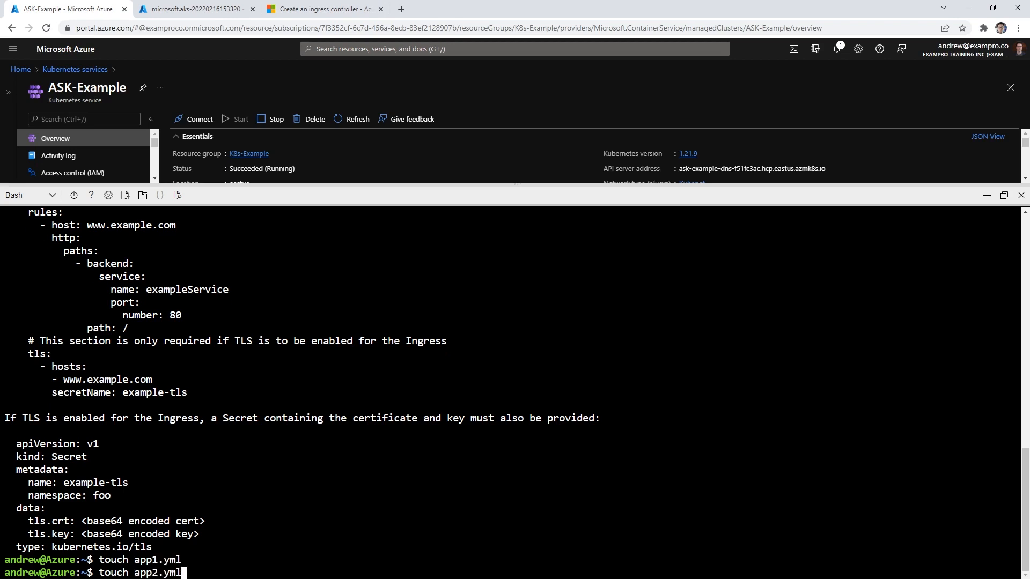
{"action": "key", "text": "Return"}
- Open app1.yml in the Cloud Shell code editor
{"action": "type", "text": "code "}
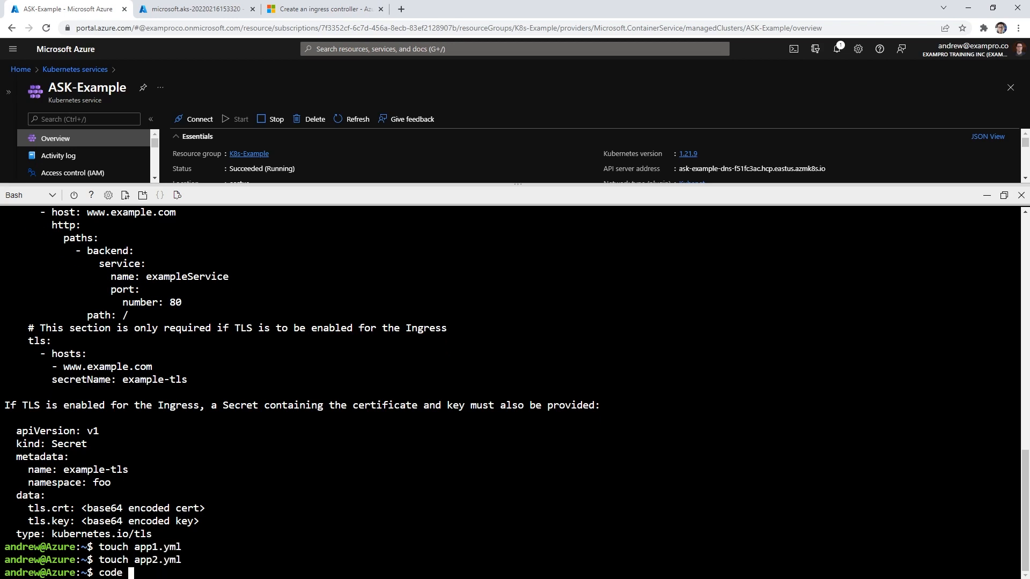
{"action": "type", "text": "app1.yml"}
{"action": "key", "text": "Return"}
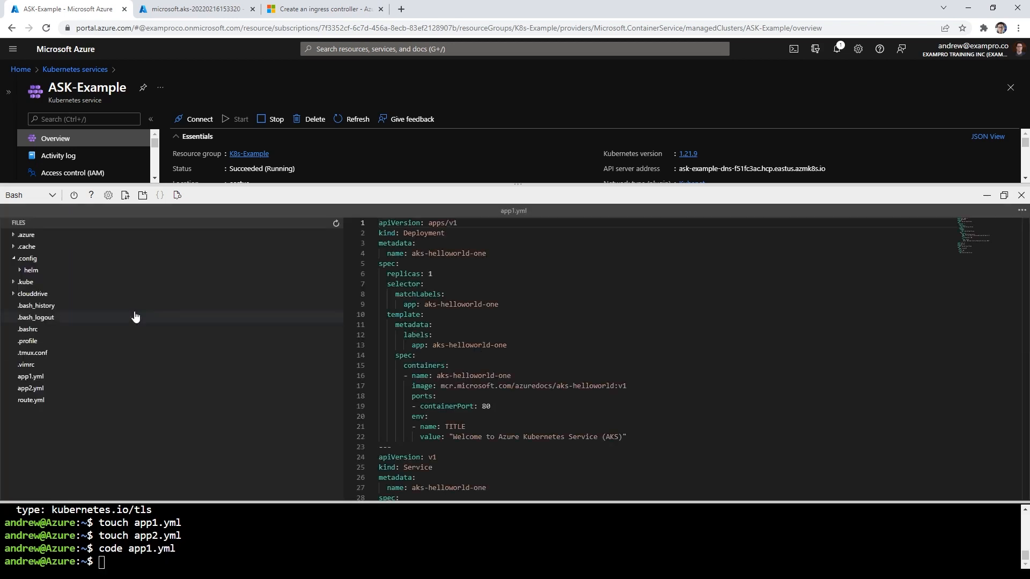
{"action": "left_click", "coordinate": [413, 264]}
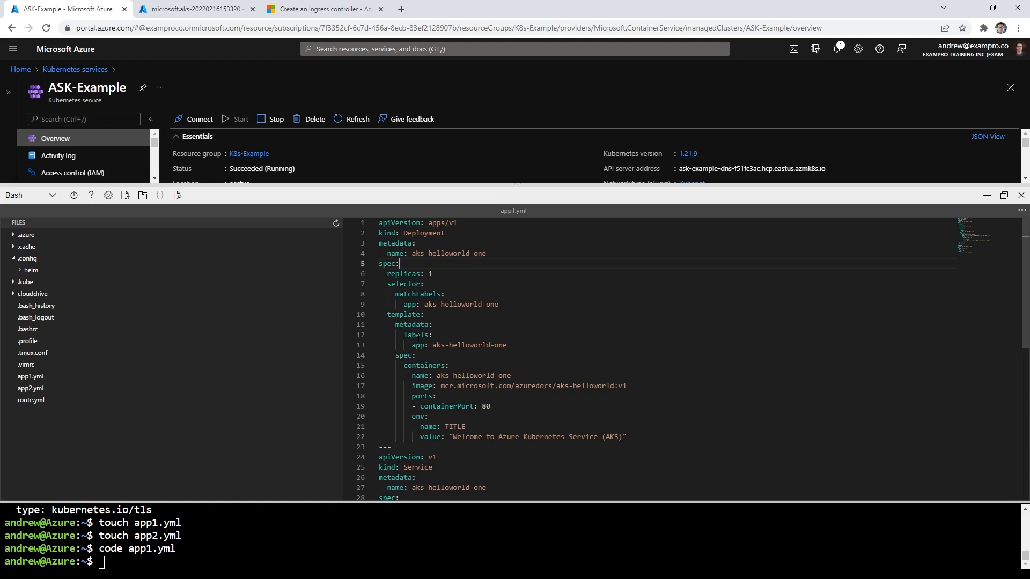
- Delete app1.yml, app2.yml and route.yml from the Cloud Shell home directory
{"action": "right_click", "coordinate": [40, 376]}
{"action": "key", "text": "Escape"}
{"action": "type", "text": "rm app1.yml"}
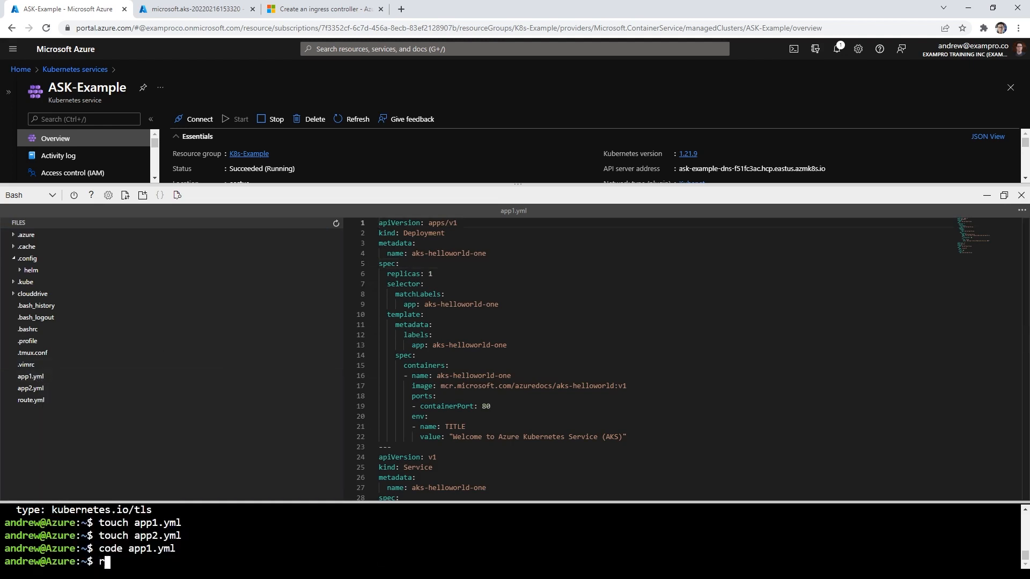
{"action": "key", "text": "Return"}
{"action": "type", "text": "rm app2.yml"}
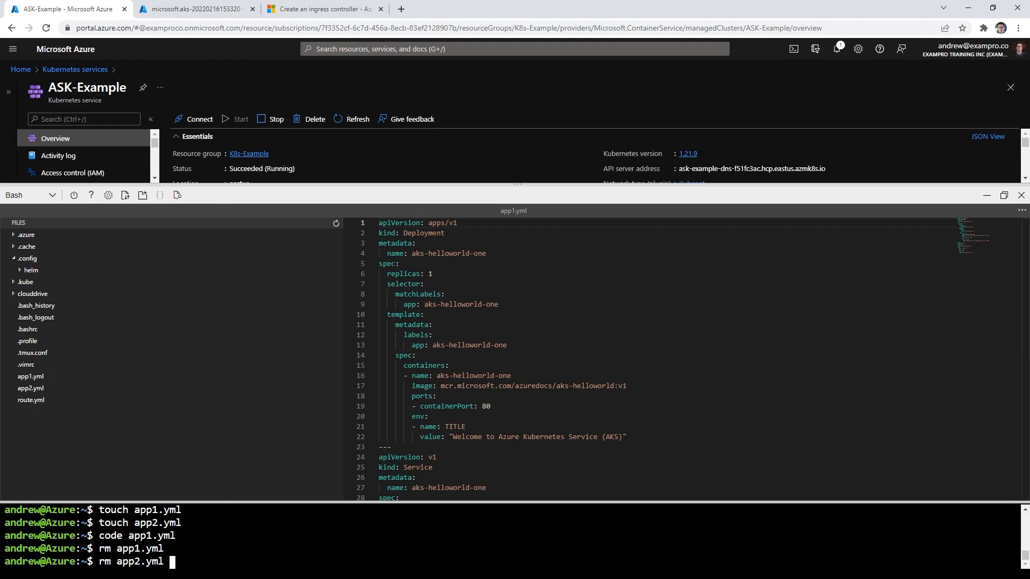
{"action": "key", "text": "Return"}
{"action": "type", "text": "m "}
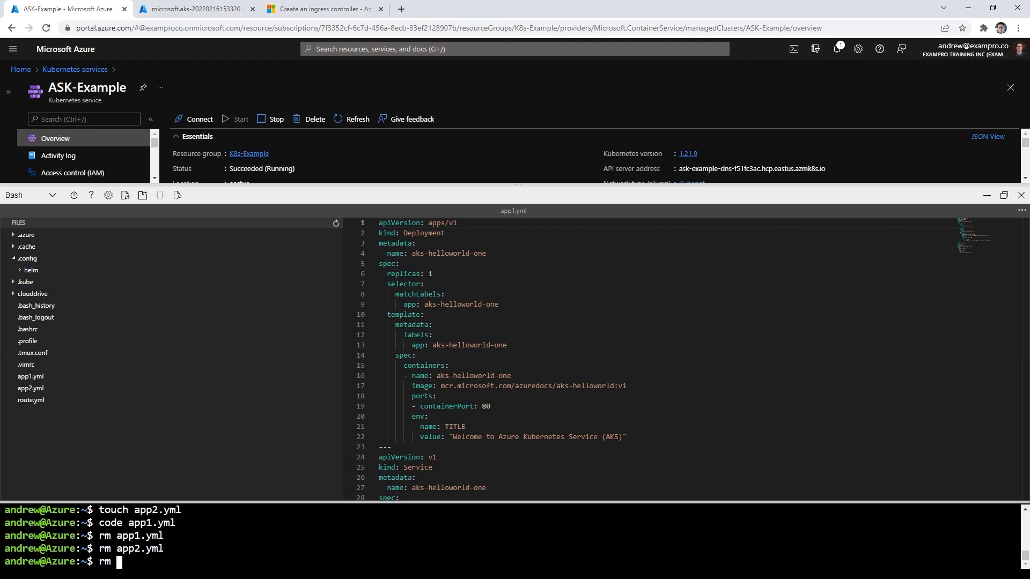
{"action": "type", "text": "rou"}
{"action": "key", "text": "Tab"}
{"action": "key", "text": "Return"}
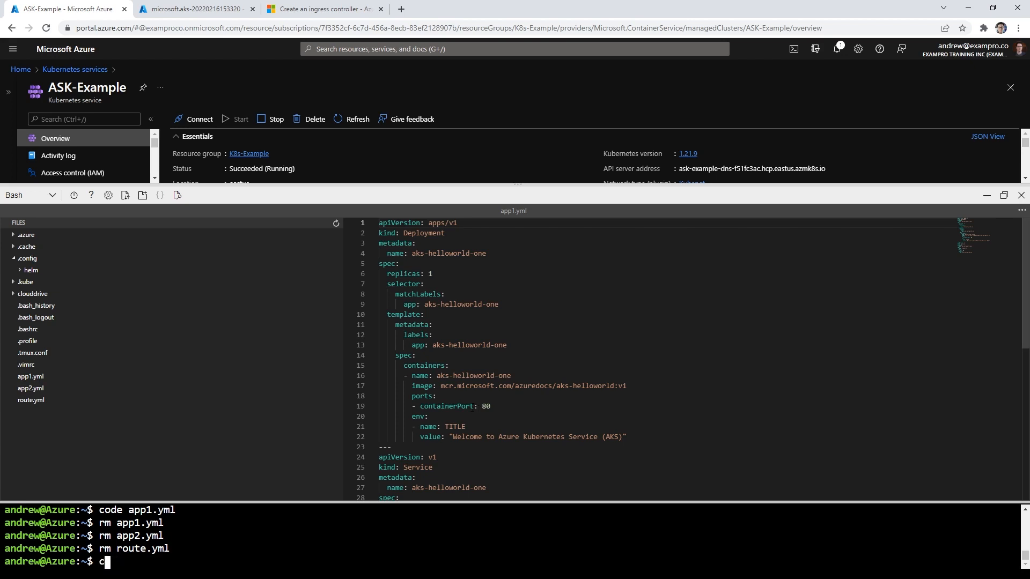
- Try to clear the terminal, and refresh the file list in the code editor
{"action": "type", "text": "laer"}
{"action": "key", "text": "Return"}
{"action": "right_click", "coordinate": [227, 443]}
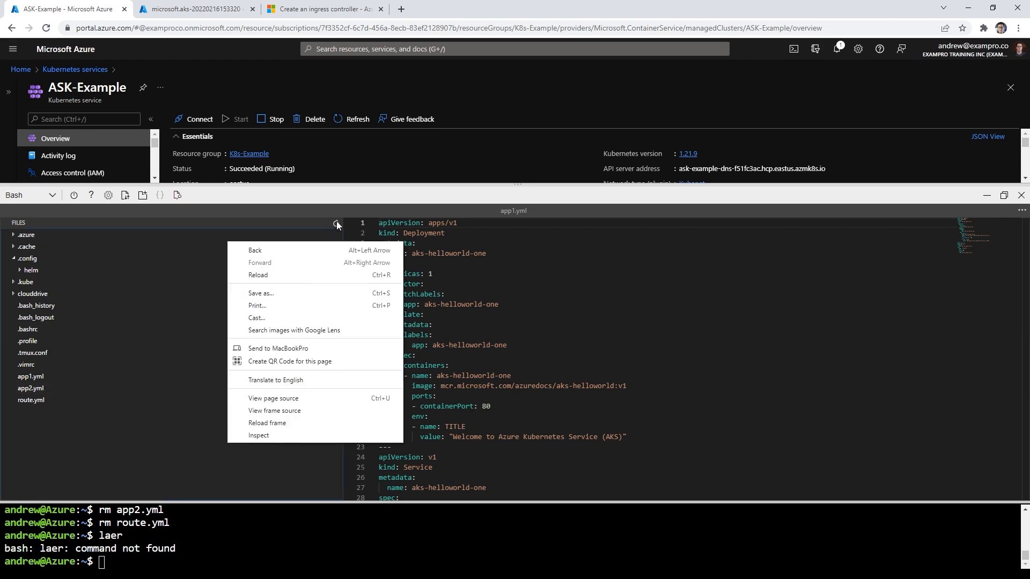
{"action": "left_click", "coordinate": [336, 221]}
{"action": "left_click", "coordinate": [467, 336]}
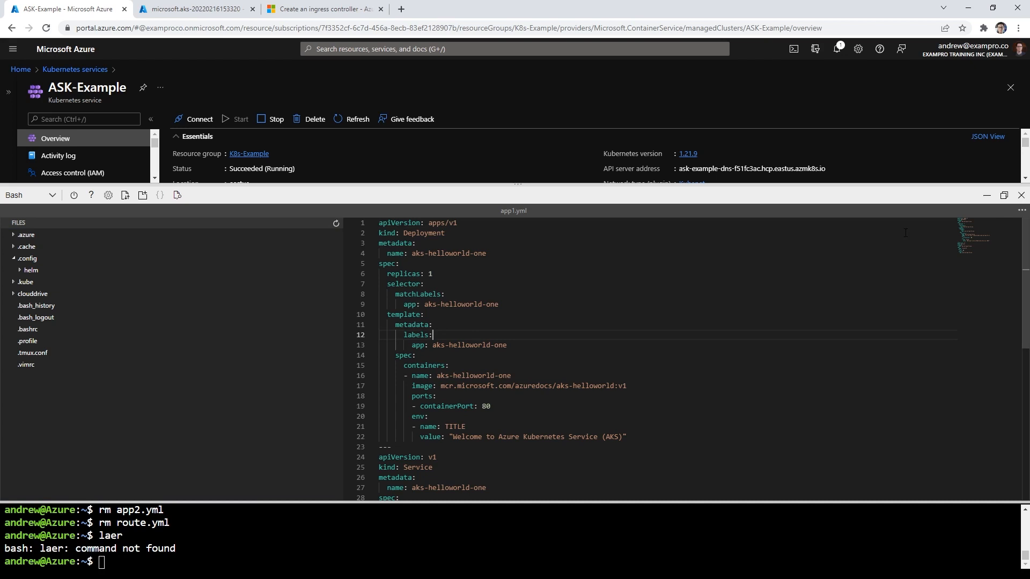
{"action": "left_click", "coordinate": [462, 285]}
{"action": "left_click", "coordinate": [459, 294]}
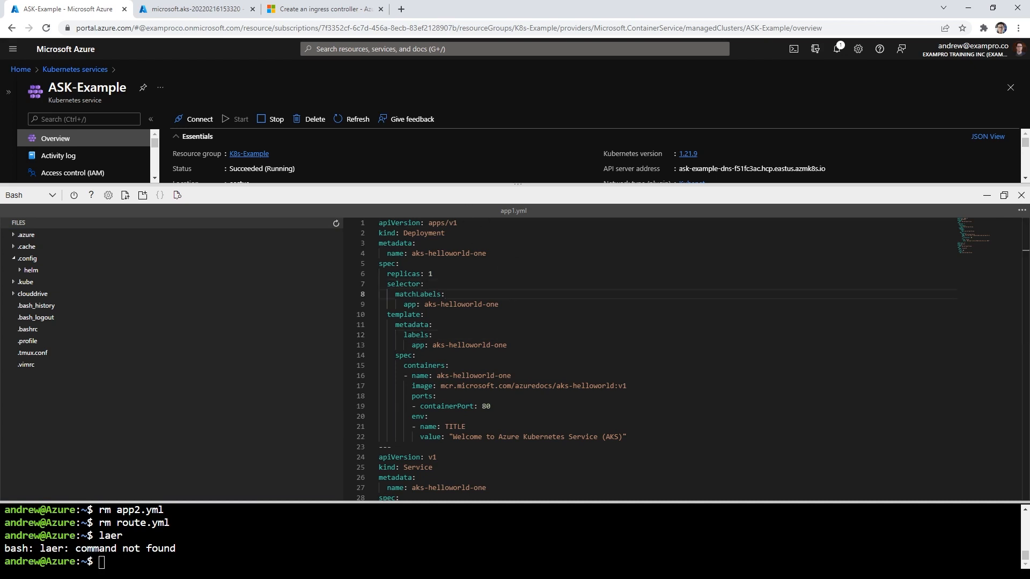
- Create a new app1.yml in the Cloud Shell home directory and open it in the code editor
{"action": "type", "text": "touch app."}
{"action": "key", "text": "BackSpace"}
{"action": "type", "text": "1.yml"}
{"action": "key", "text": "Return"}
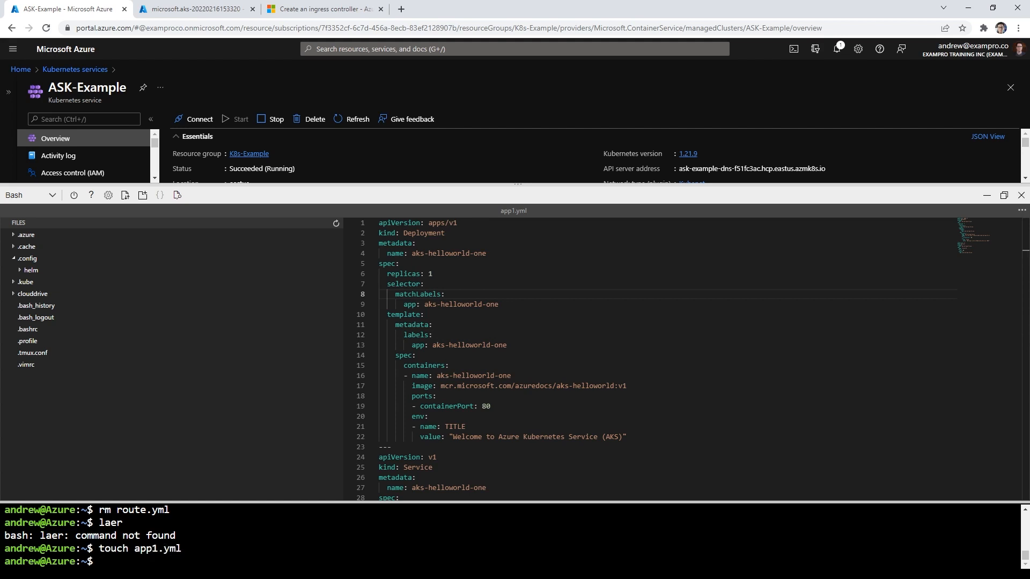
{"action": "type", "text": "code app1.yml"}
{"action": "key", "text": "Return"}
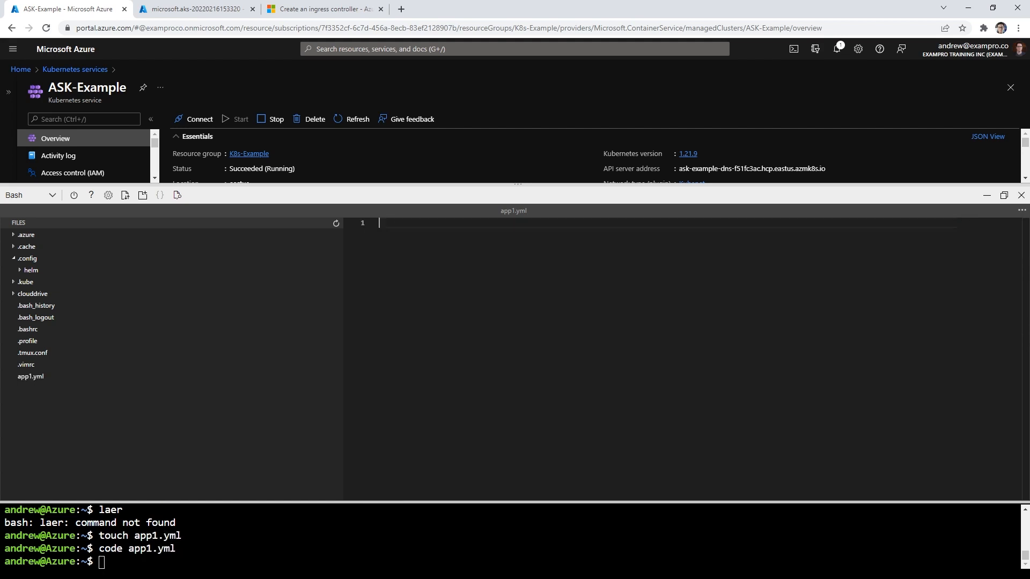
- Copy the aks-helloworld-one example YAML from the ingress controller article and paste it into app1.yml
{"action": "left_click", "coordinate": [308, 12]}
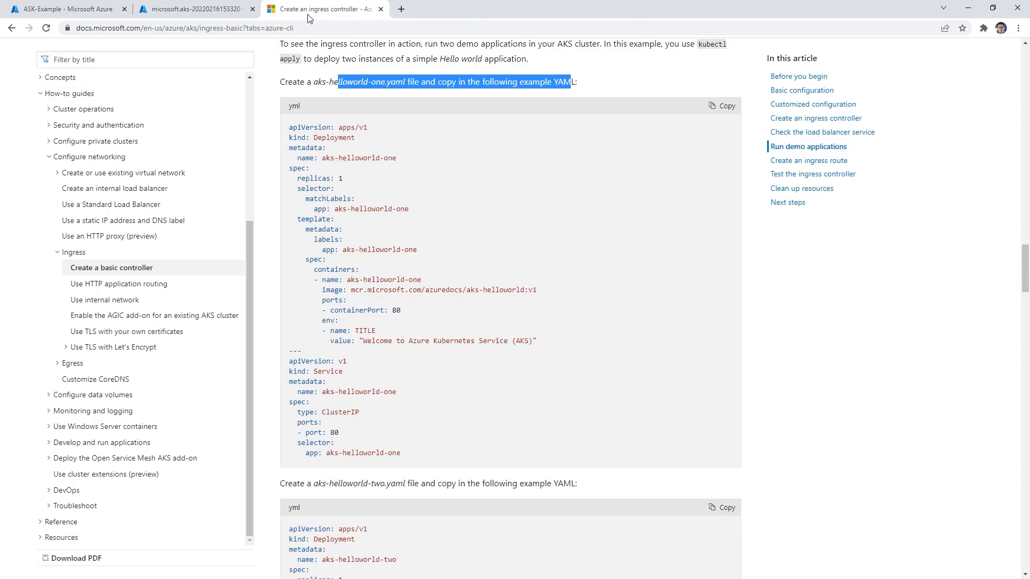
{"action": "left_click", "coordinate": [724, 106]}
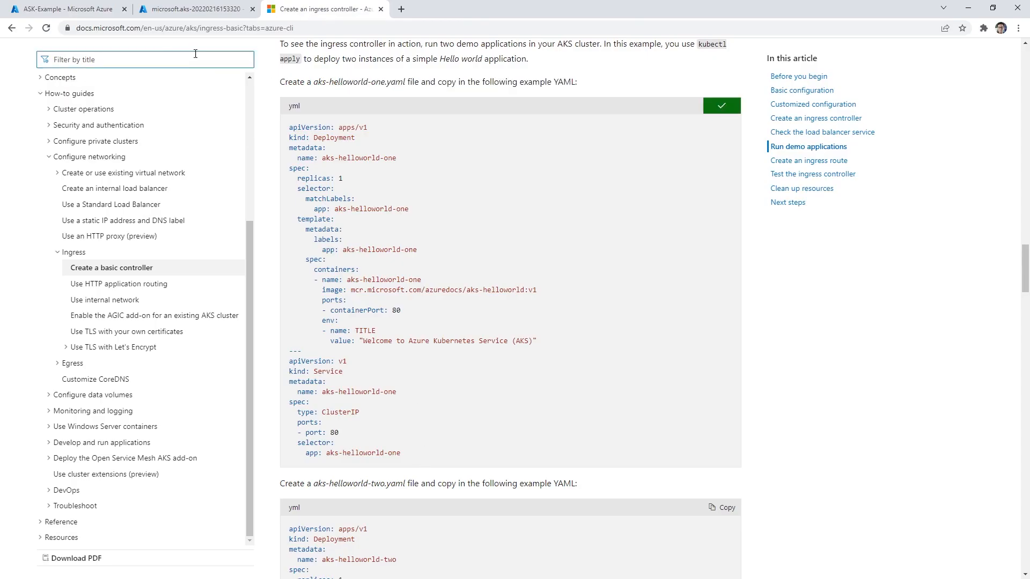
{"action": "left_click", "coordinate": [89, 15]}
{"action": "right_click", "coordinate": [433, 253]}
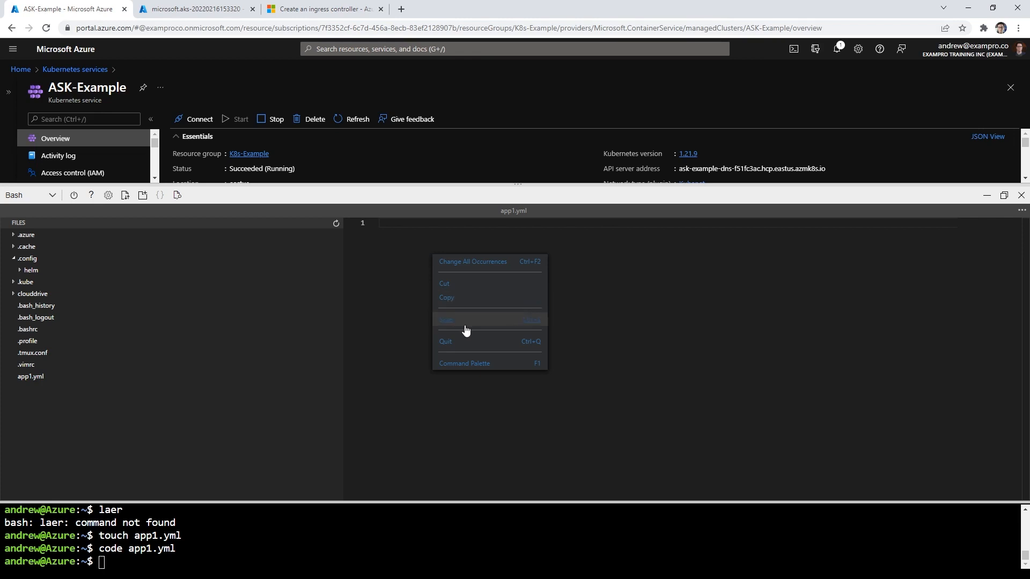
{"action": "left_click", "coordinate": [422, 306]}
{"action": "left_click", "coordinate": [322, 11]}
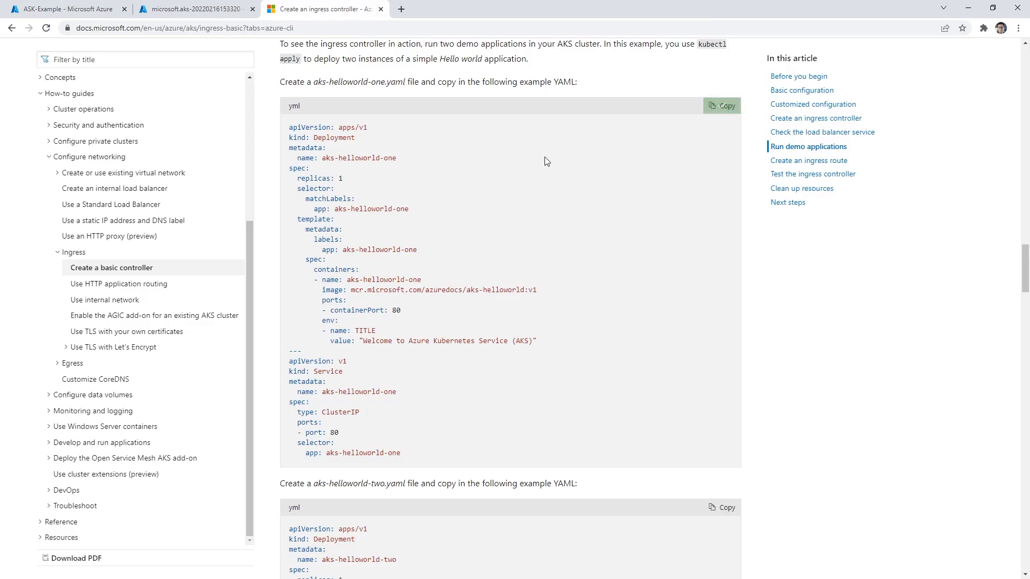
{"action": "left_click", "coordinate": [48, 10]}
{"action": "right_click", "coordinate": [469, 265]}
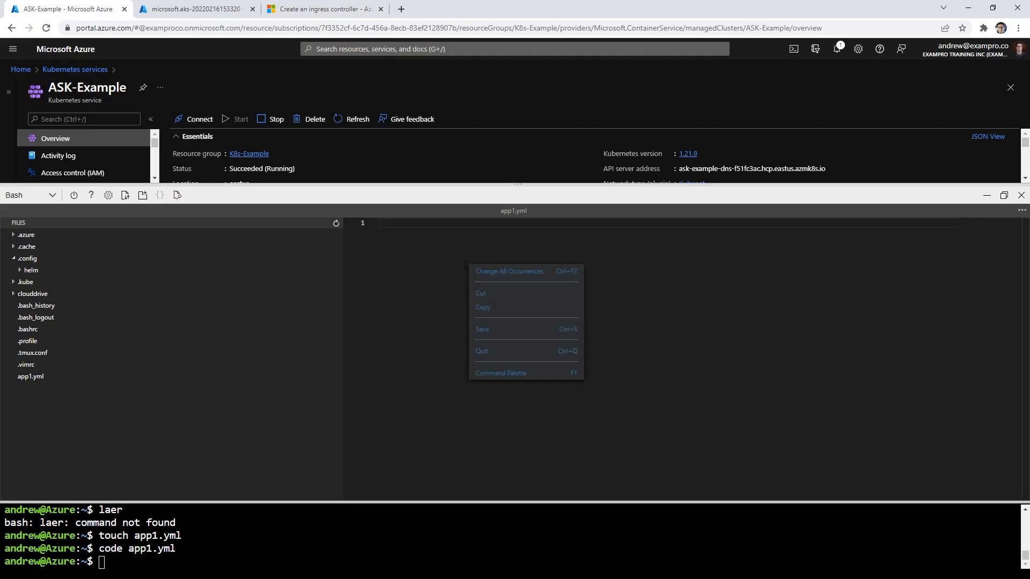
{"action": "left_click", "coordinate": [444, 301]}
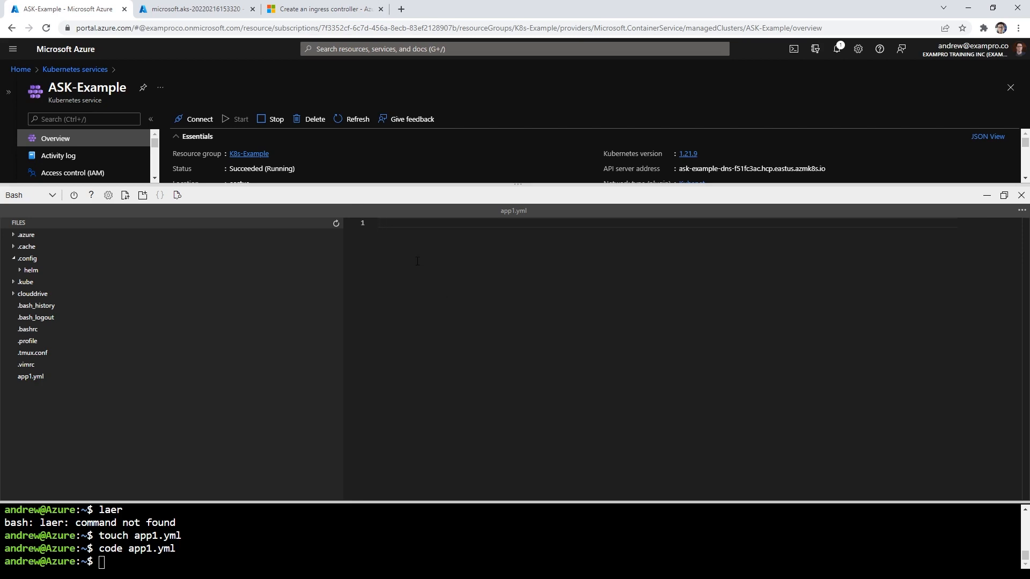
{"action": "key", "text": "ctrl+v"}
- Save app1.yml in the code editor
{"action": "right_click", "coordinate": [494, 256]}
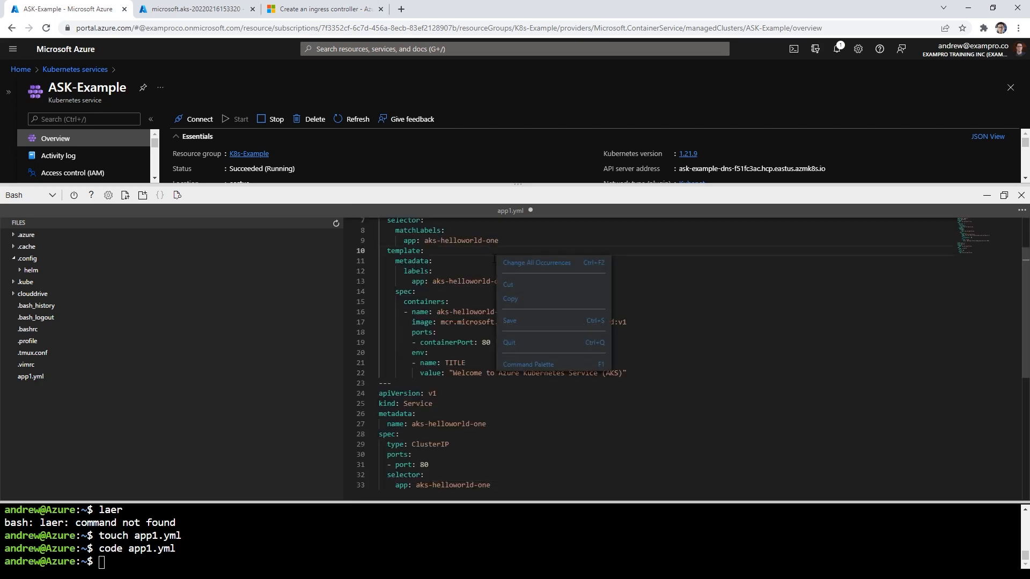
{"action": "left_click", "coordinate": [428, 259]}
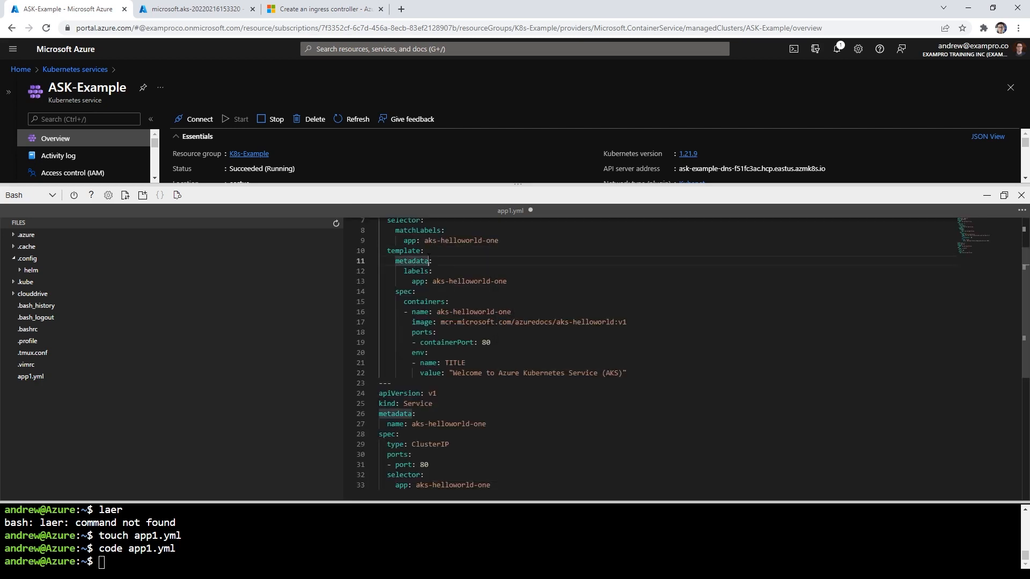
{"action": "left_click", "coordinate": [569, 274]}
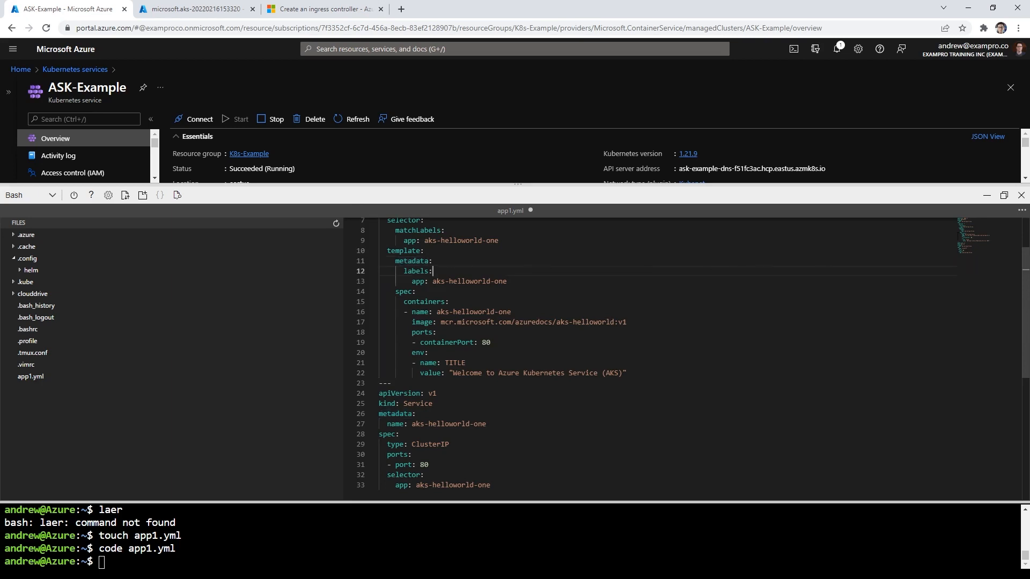
{"action": "left_click", "coordinate": [1022, 210]}
{"action": "left_click", "coordinate": [986, 227]}
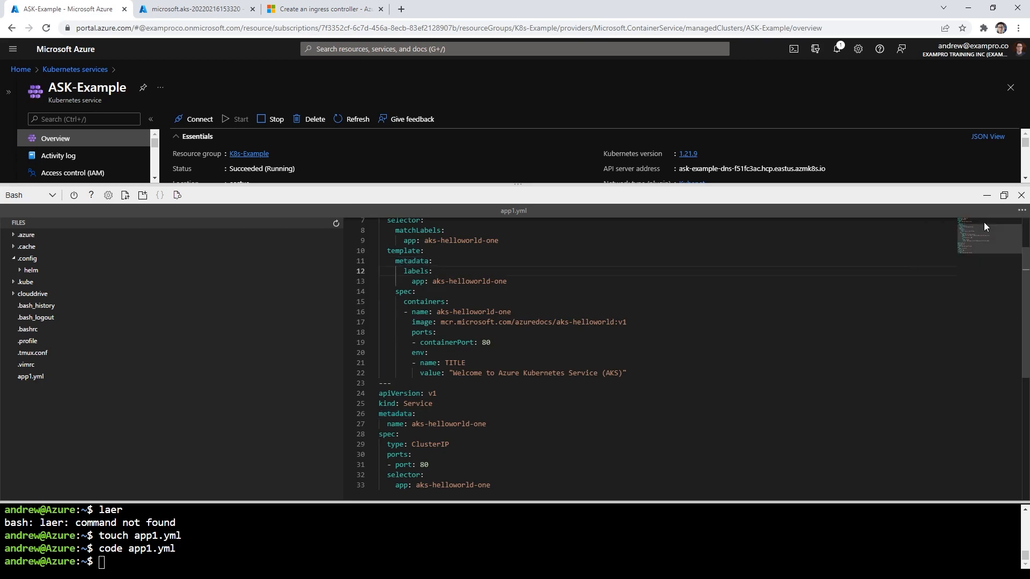
- Open a new file app2.yml in the code editor from the terminal
{"action": "left_click", "coordinate": [512, 311]}
{"action": "type", "text": "code"}
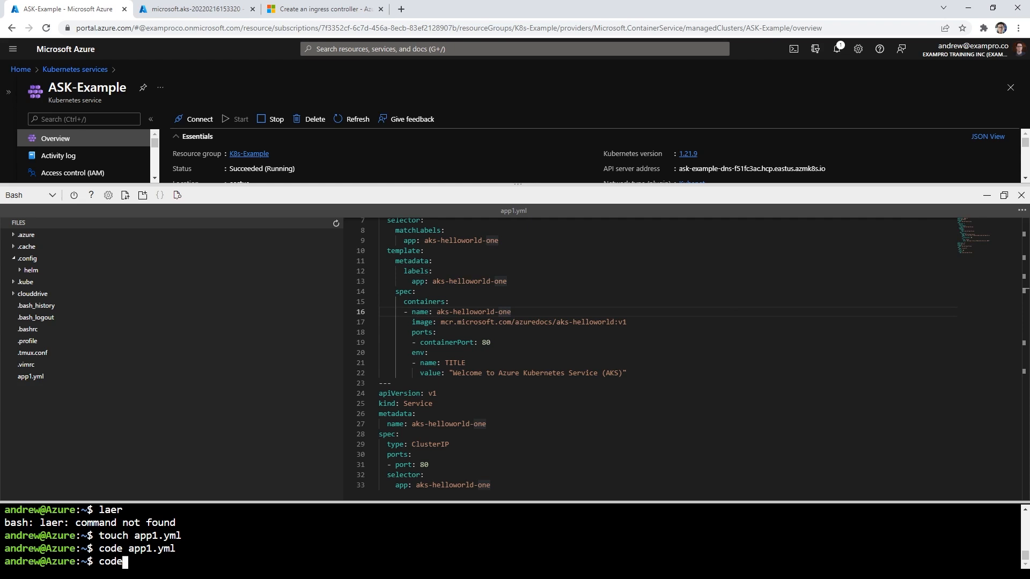
{"action": "type", "text": " app2.yml"}
{"action": "key", "text": "Return"}
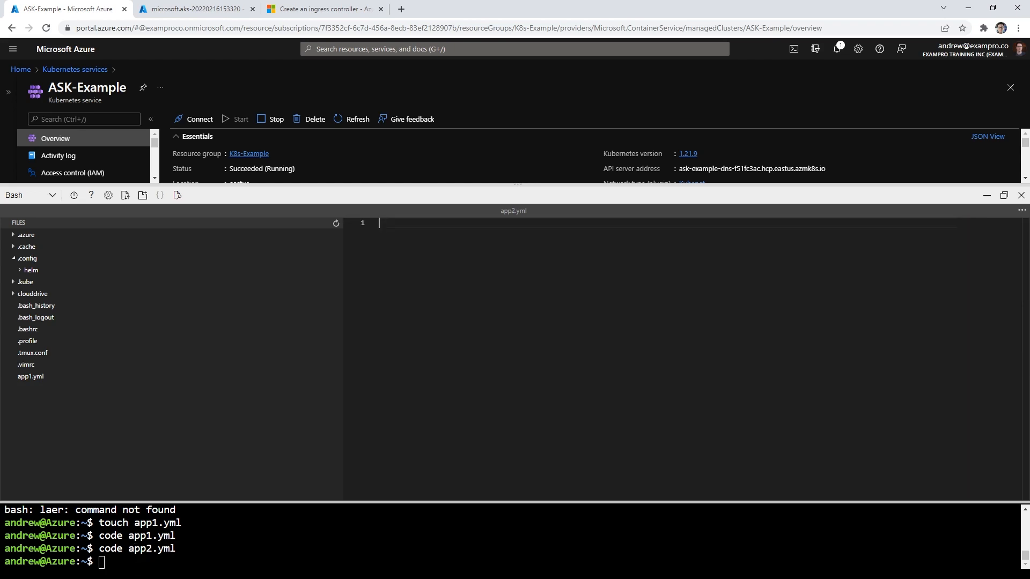
- Copy the aks-helloworld-two example YAML from the article into app2.yml and save the file
{"action": "left_click", "coordinate": [292, 16]}
{"action": "scroll", "coordinate": [587, 362], "scroll_direction": "down", "scroll_amount": 4}
{"action": "left_click", "coordinate": [722, 348]}
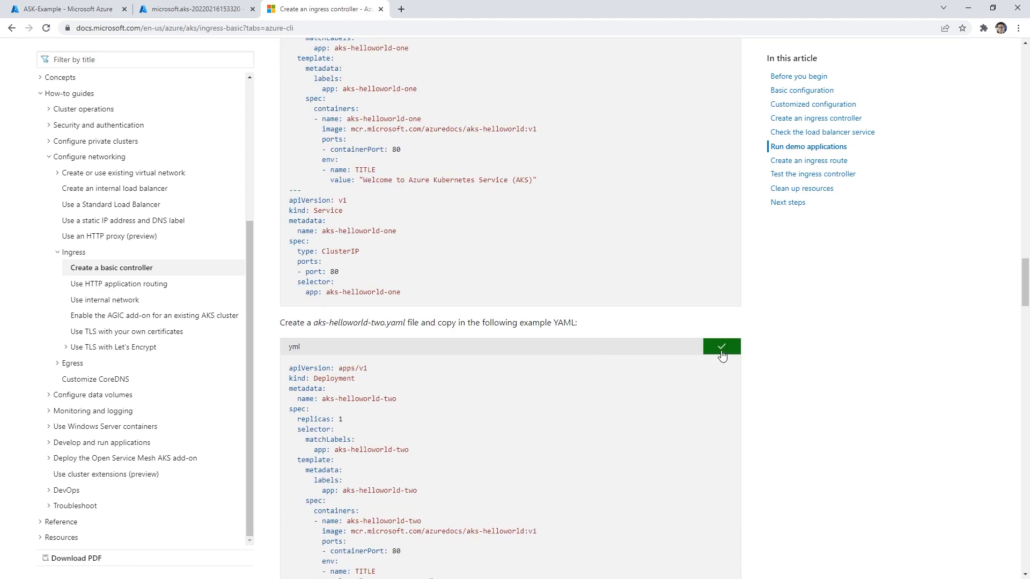
{"action": "left_click", "coordinate": [79, 14]}
{"action": "right_click", "coordinate": [461, 254]}
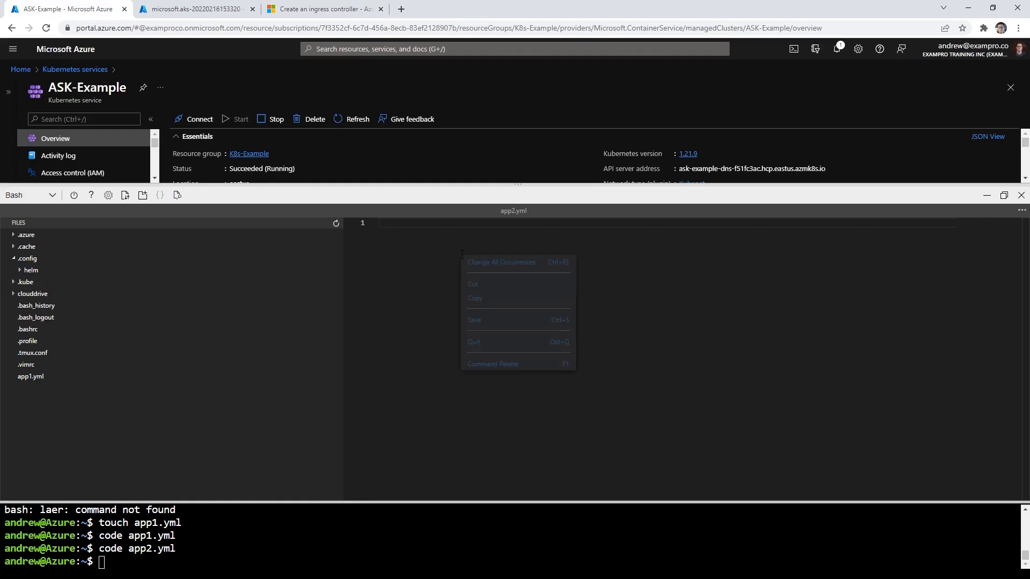
{"action": "left_click", "coordinate": [417, 296]}
{"action": "key", "text": "ctrl+v"}
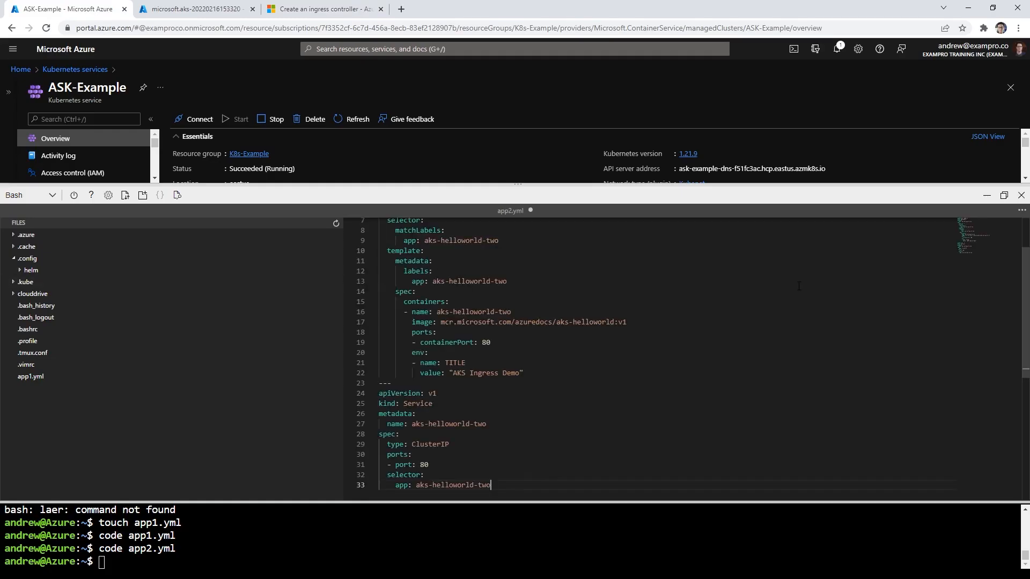
{"action": "left_click", "coordinate": [1021, 210]}
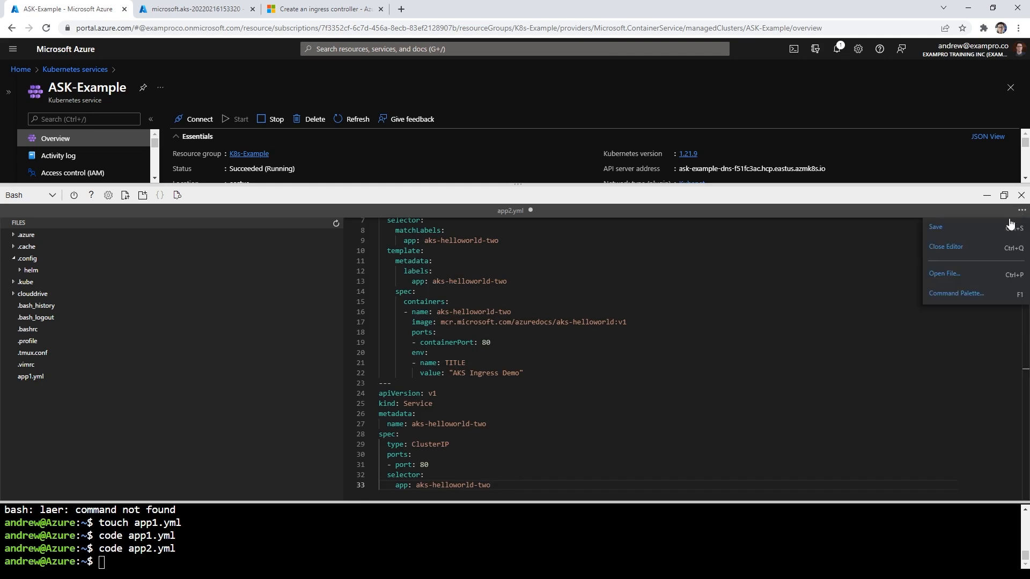
{"action": "left_click", "coordinate": [966, 229]}
- Open a new file routes.yml in the code editor from the terminal
{"action": "left_click", "coordinate": [504, 311]}
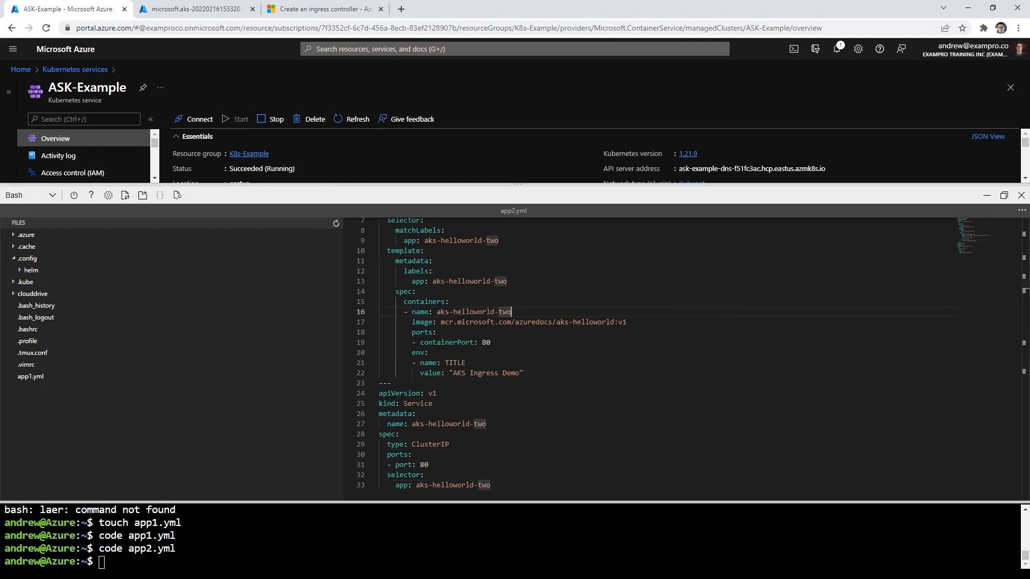
{"action": "left_click", "coordinate": [102, 561]}
{"action": "type", "text": "code rout"}
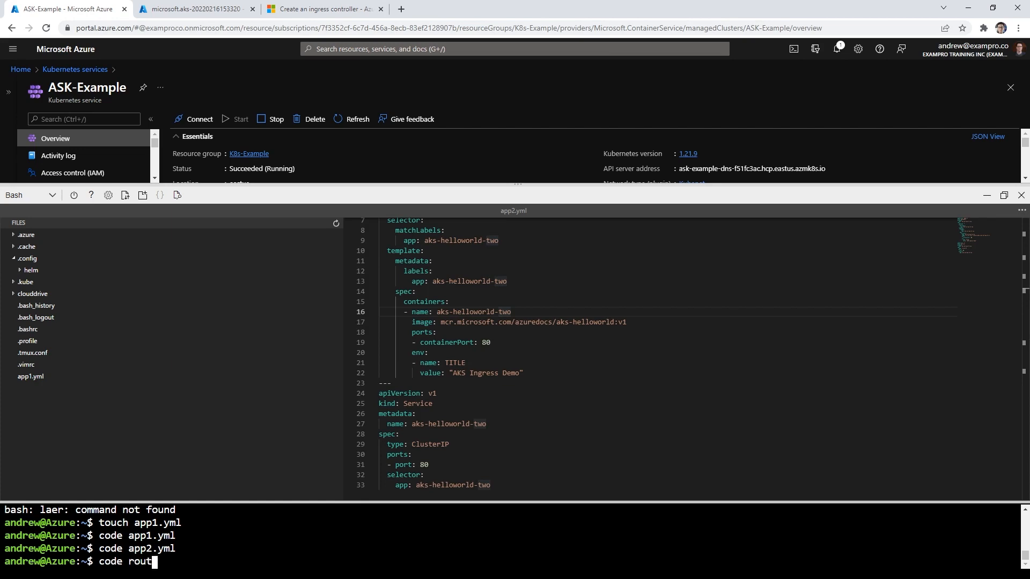
{"action": "type", "text": "es.yml"}
{"action": "key", "text": "Return"}
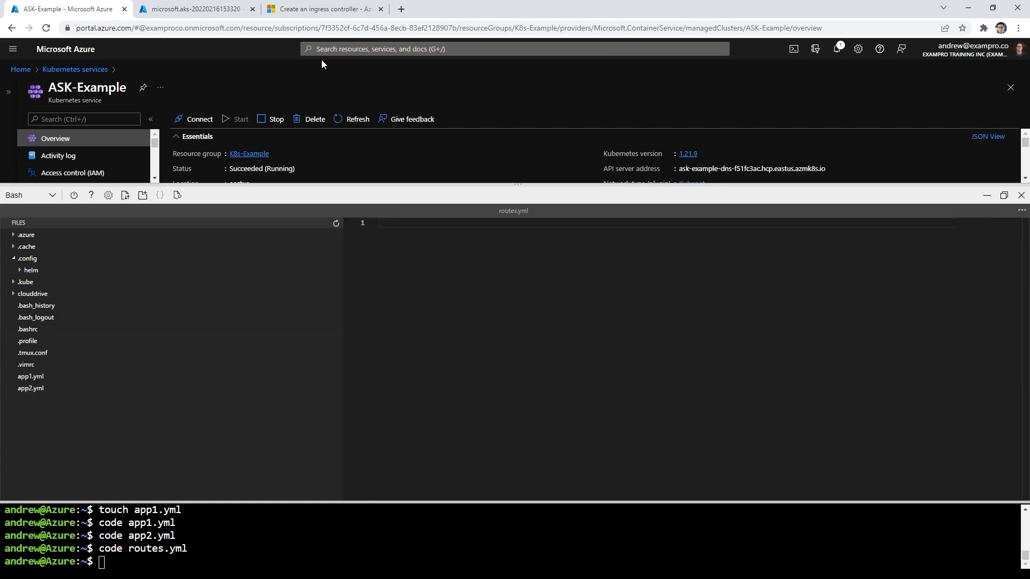
- Copy the hello-world-ingress YAML from the article's ingress route section and return to Cloud Shell
{"action": "left_click", "coordinate": [356, 13]}
{"action": "scroll", "coordinate": [401, 331], "scroll_direction": "down", "scroll_amount": 8}
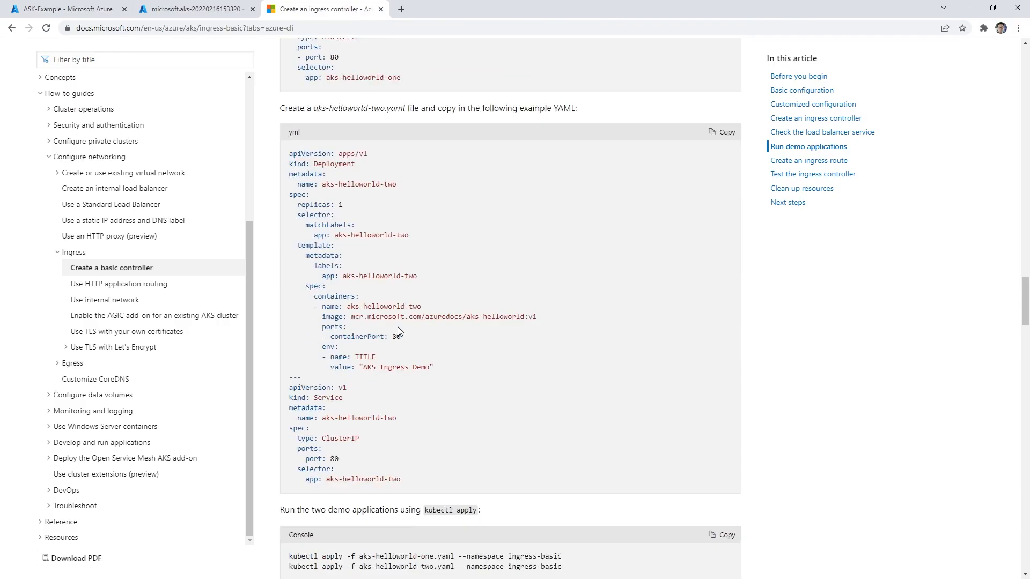
{"action": "scroll", "coordinate": [398, 331], "scroll_direction": "down", "scroll_amount": 10}
{"action": "left_click_drag", "start_coordinate": [396, 322], "coordinate": [428, 409]}
{"action": "left_click", "coordinate": [405, 314]}
{"action": "scroll", "coordinate": [397, 360], "scroll_direction": "up", "scroll_amount": 2}
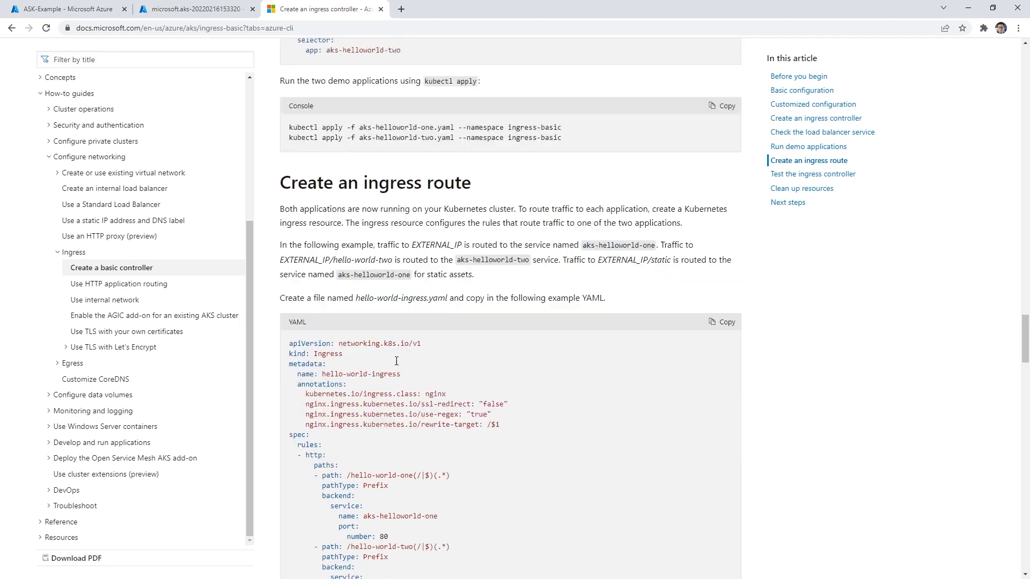
{"action": "scroll", "coordinate": [391, 362], "scroll_direction": "up", "scroll_amount": 1}
{"action": "scroll", "coordinate": [435, 366], "scroll_direction": "down", "scroll_amount": 4}
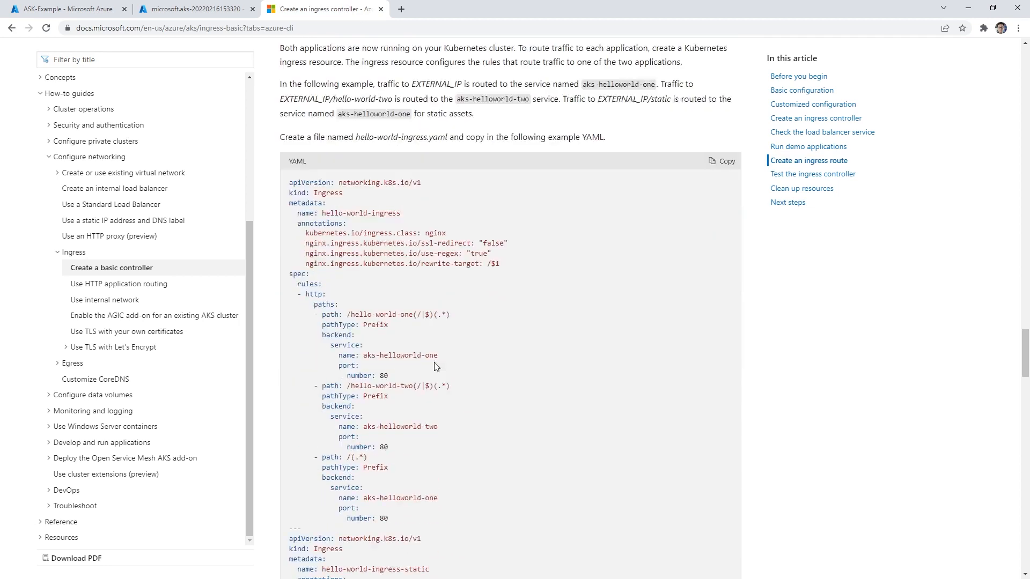
{"action": "scroll", "coordinate": [434, 367], "scroll_direction": "up", "scroll_amount": 6}
{"action": "left_click", "coordinate": [724, 322]}
{"action": "left_click", "coordinate": [107, 10]}
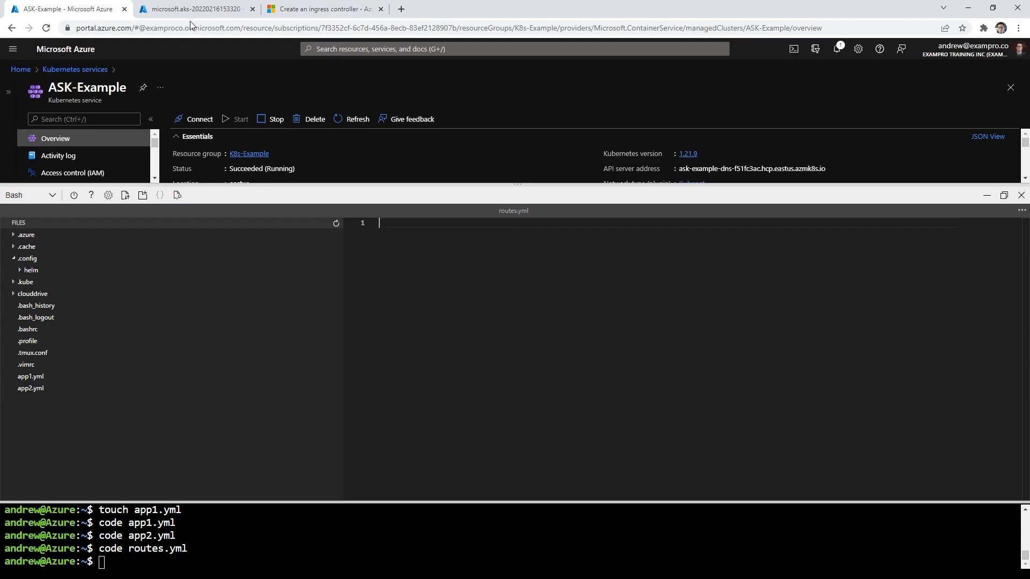
- Paste the copied ingress YAML into routes.yml and save the file
{"action": "right_click", "coordinate": [513, 288]}
{"action": "left_click", "coordinate": [464, 305]}
{"action": "key", "text": "ctrl+v"}
{"action": "left_click", "coordinate": [1021, 211]}
{"action": "left_click", "coordinate": [938, 227]}
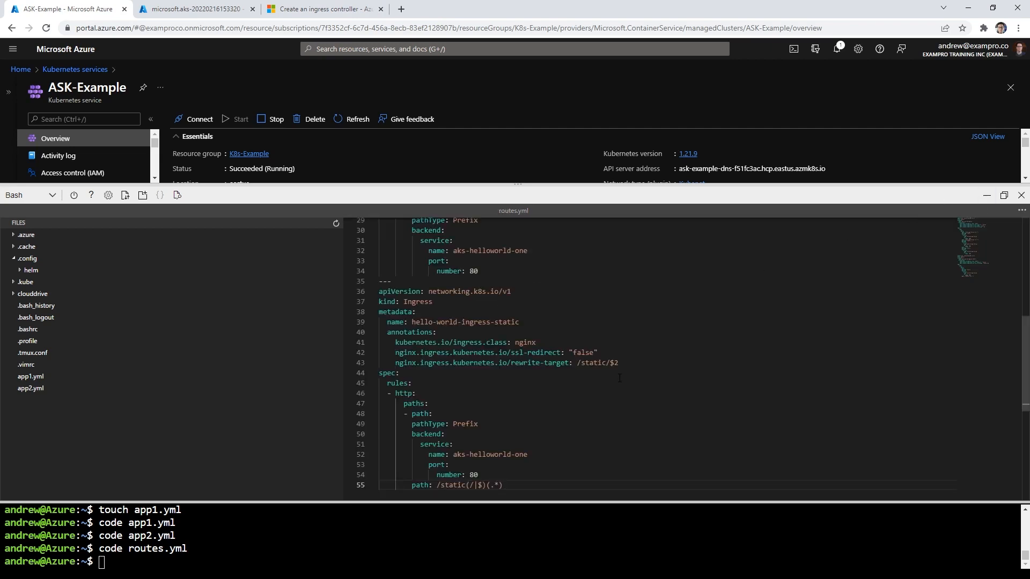
- Enlarge the terminal area of Cloud Shell over the code editor
{"action": "left_click", "coordinate": [321, 542]}
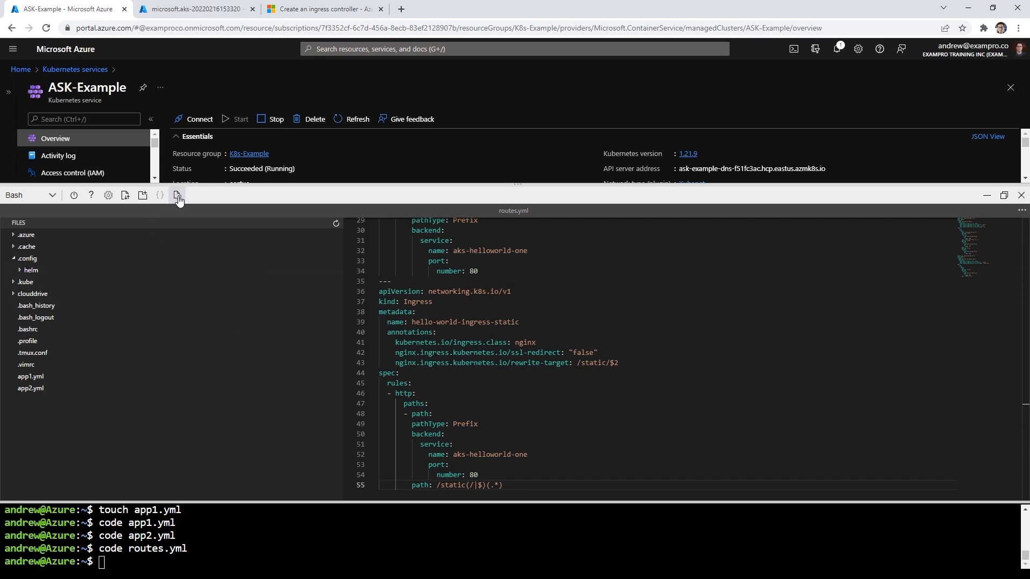
{"action": "left_click_drag", "start_coordinate": [332, 504], "coordinate": [421, 420]}
{"action": "key", "text": "ctrl+c"}
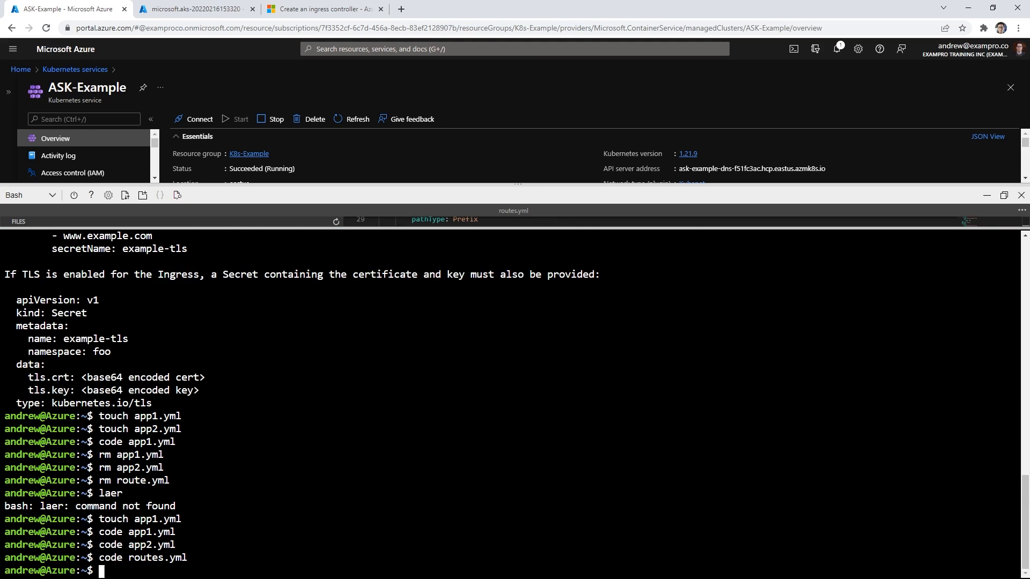
- Copy the kubectl apply command for aks-helloworld-one.yaml with namespace ingress-basic from the article and paste it into the Cloud Shell terminal
{"action": "left_click", "coordinate": [209, 11]}
{"action": "left_click", "coordinate": [303, 13]}
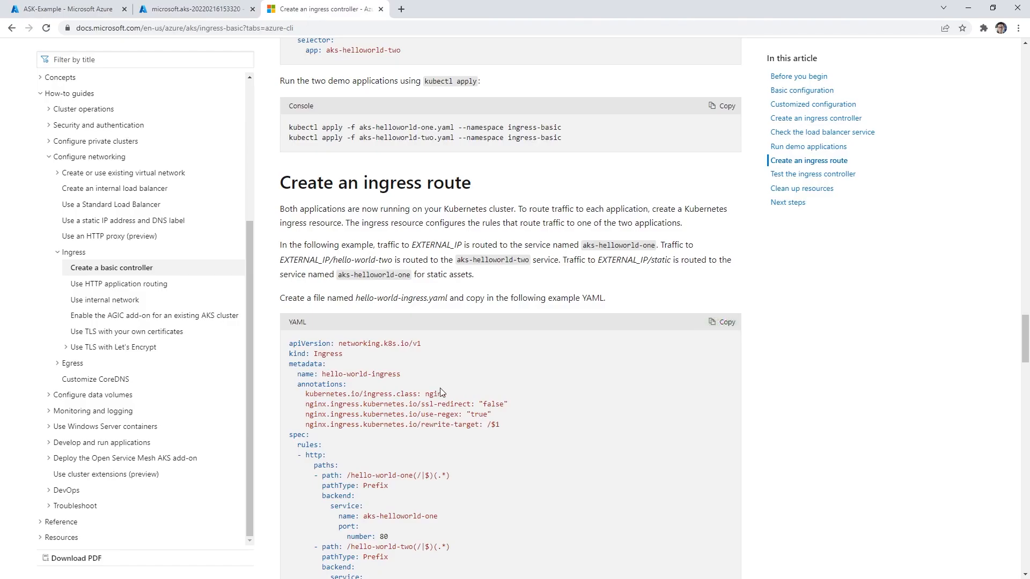
{"action": "left_click_drag", "start_coordinate": [571, 133], "coordinate": [279, 134]}
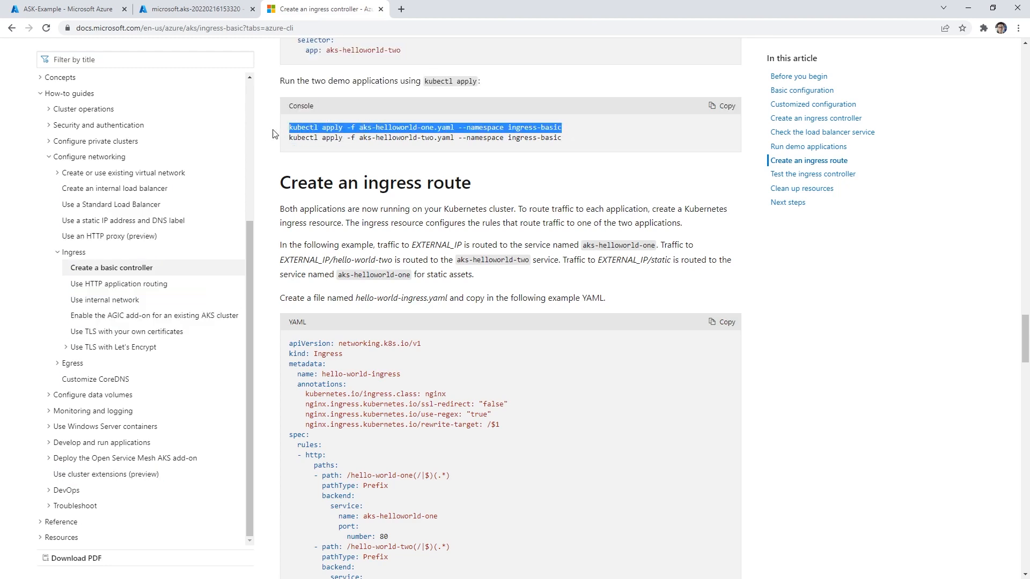
{"action": "left_click", "coordinate": [317, 33]}
{"action": "key", "text": "ctrl+v"}
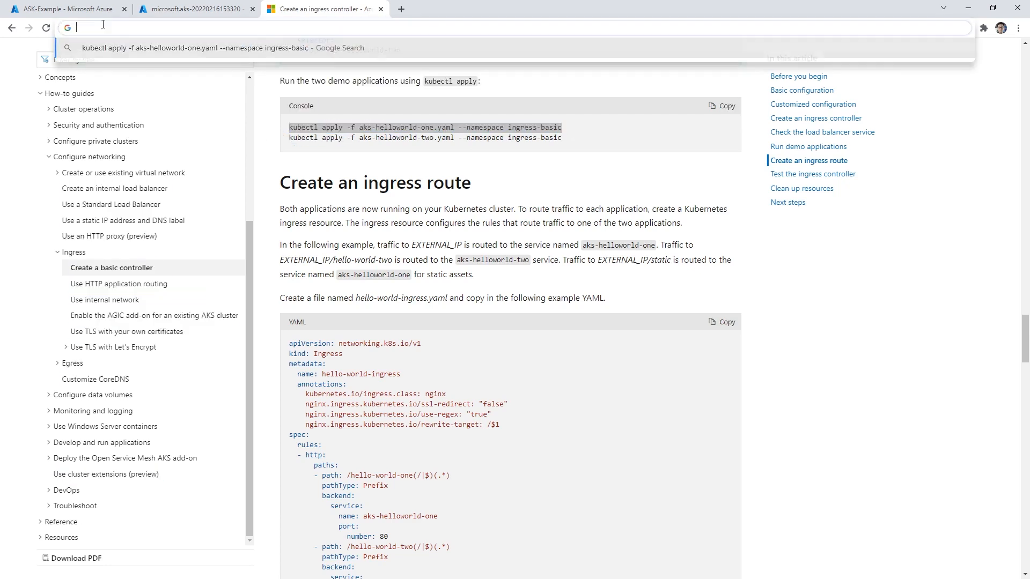
{"action": "key", "text": "Escape"}
{"action": "key", "text": "Escape"}
{"action": "left_click", "coordinate": [80, 9]}
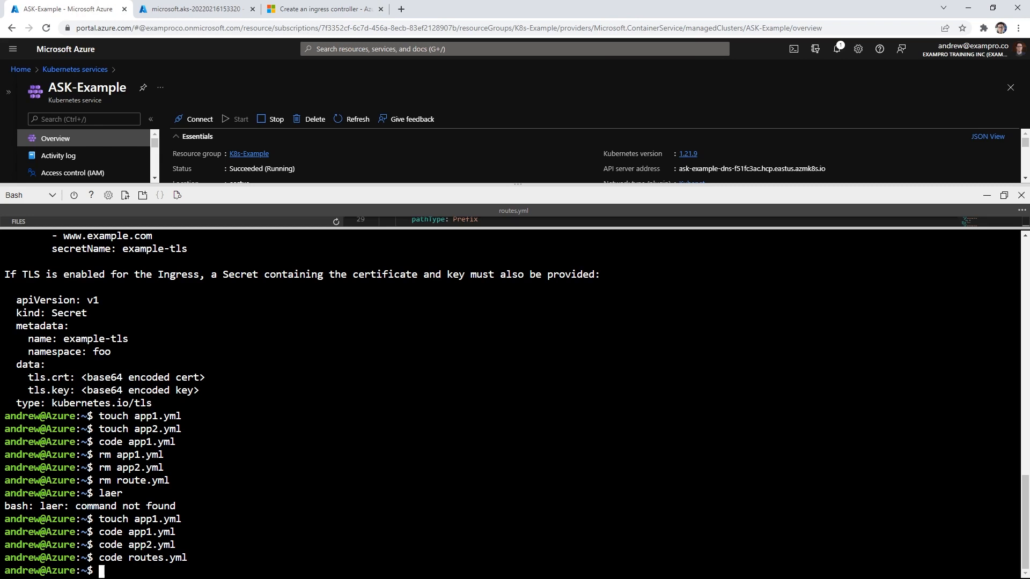
{"action": "right_click", "coordinate": [312, 279]}
{"action": "left_click", "coordinate": [344, 363]}
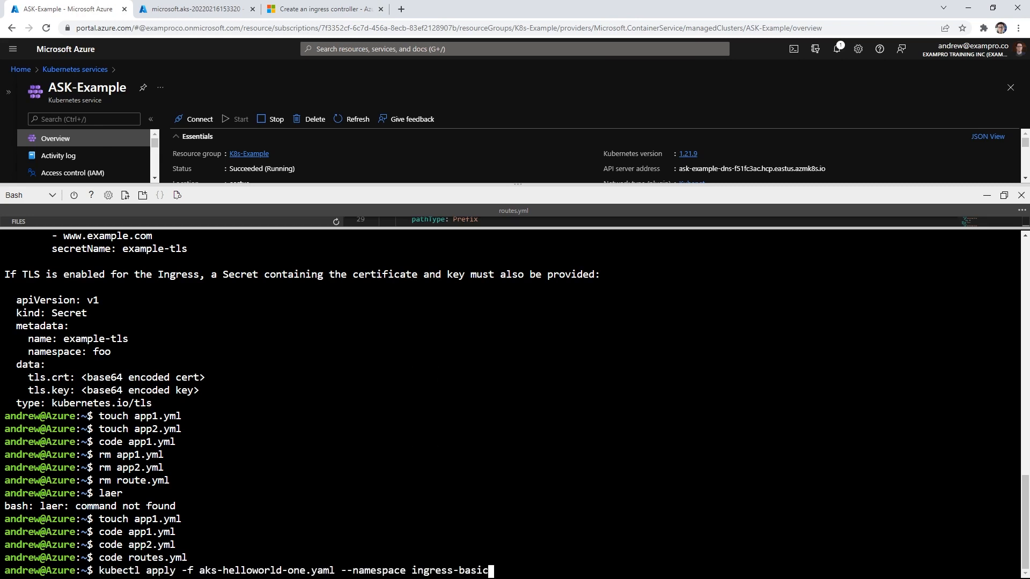
- Change the file name in the pasted kubectl apply command to app1.yaml and try to run it for namespace ingress-basic
{"action": "key", "text": "Left"}
{"action": "key", "text": "Left"}
{"action": "key", "text": "Left"}
{"action": "key", "text": "Left"}
{"action": "key", "text": "Left"}
{"action": "key", "text": "Left"}
{"action": "key", "text": "Left"}
{"action": "key", "text": "Left"}
{"action": "key", "text": "Left"}
{"action": "key", "text": "Left"}
{"action": "key", "text": "Left"}
{"action": "key", "text": "Left"}
{"action": "key", "text": "Left"}
{"action": "key", "text": "Left"}
{"action": "key", "text": "Left"}
{"action": "key", "text": "Left"}
{"action": "key", "text": "Left"}
{"action": "key", "text": "Left"}
{"action": "key", "text": "Left"}
{"action": "key", "text": "Left"}
{"action": "key", "text": "Left"}
{"action": "key", "text": "Left"}
{"action": "key", "text": "Left"}
{"action": "key", "text": "Left"}
{"action": "key", "text": "Left"}
{"action": "key", "text": "BackSpace"}
{"action": "key", "text": "BackSpace"}
{"action": "key", "text": "BackSpace"}
{"action": "key", "text": "BackSpace"}
{"action": "key", "text": "BackSpace"}
{"action": "key", "text": "BackSpace"}
{"action": "key", "text": "BackSpace"}
{"action": "key", "text": "BackSpace"}
{"action": "key", "text": "BackSpace"}
{"action": "key", "text": "BackSpace"}
{"action": "key", "text": "BackSpace"}
{"action": "key", "text": "BackSpace"}
{"action": "key", "text": "BackSpace"}
{"action": "key", "text": "BackSpace"}
{"action": "key", "text": "BackSpace"}
{"action": "key", "text": "BackSpace"}
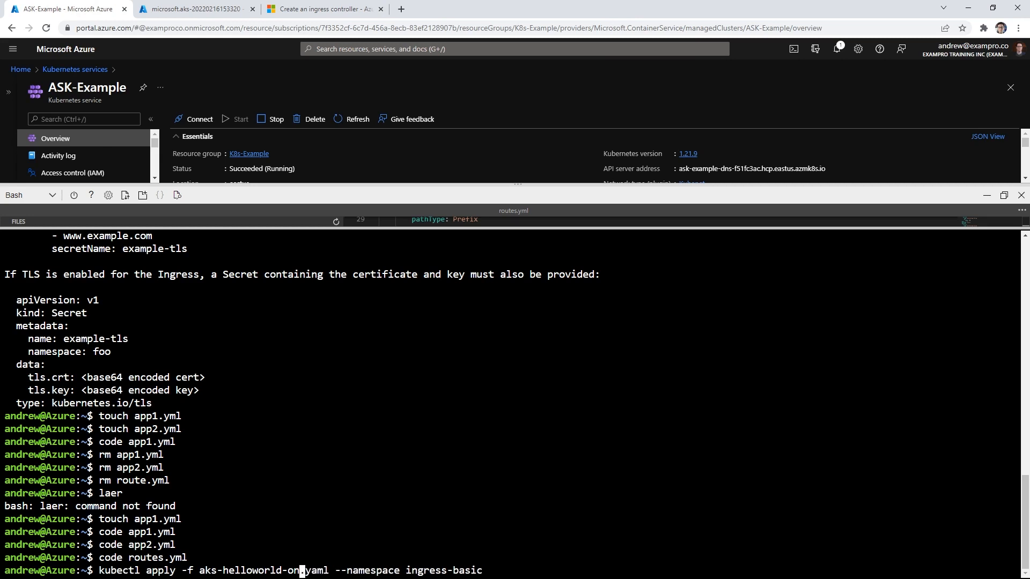
{"action": "key", "text": "BackSpace"}
{"action": "key", "text": "BackSpace"}
{"action": "type", "text": "app1"}
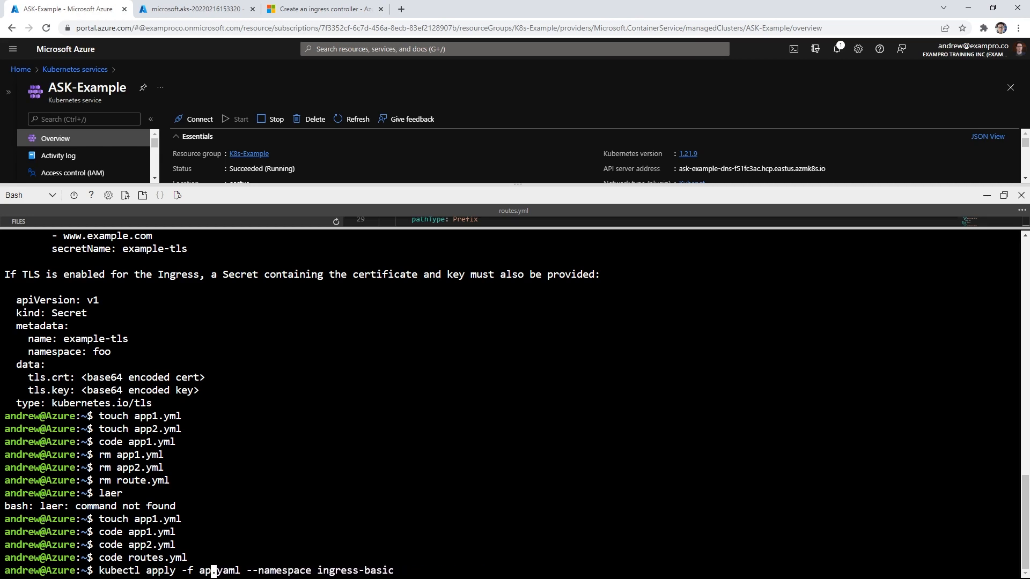
{"action": "key", "text": "Return"}
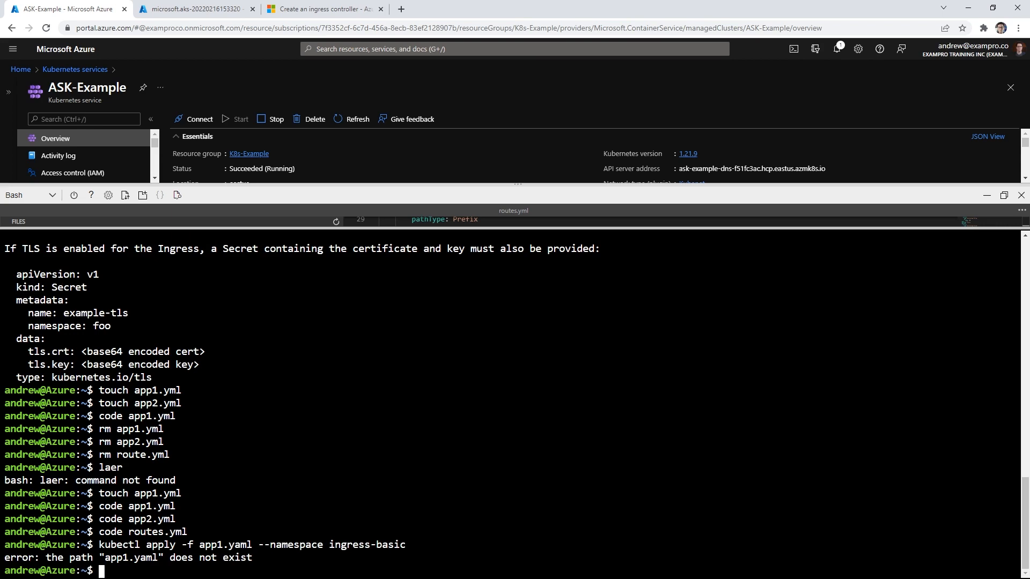
- List the files in the home directory and print the contents of app1.yml
{"action": "type", "text": "ls"}
{"action": "key", "text": "Return"}
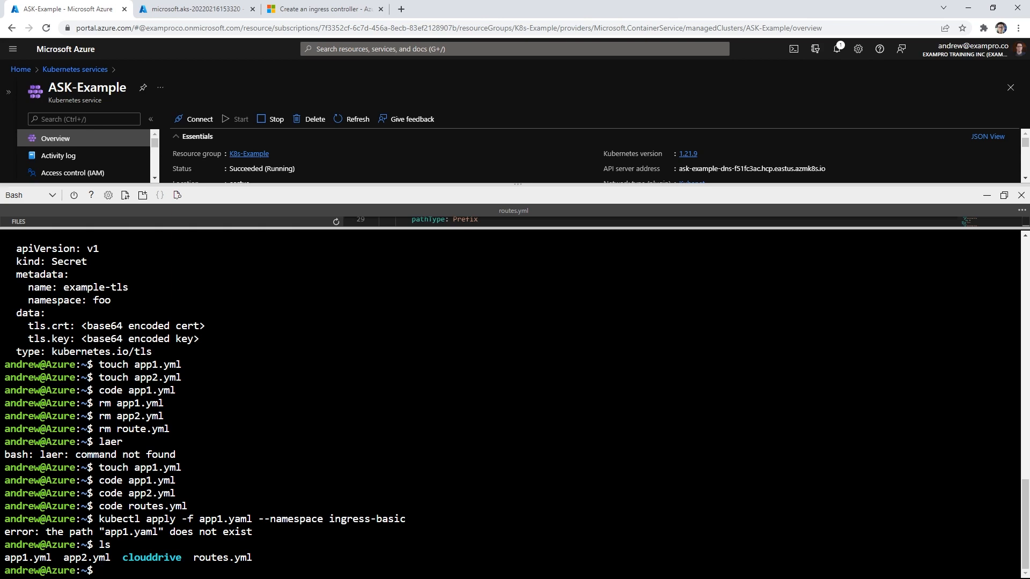
{"action": "type", "text": "cat app1.yml"}
{"action": "key", "text": "Return"}
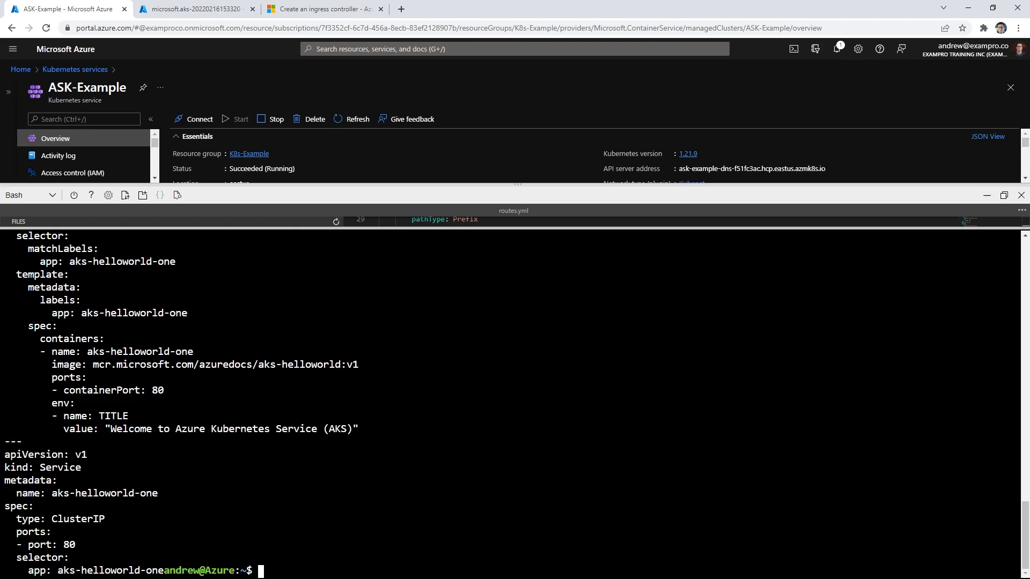
- Pipe app1.yml into kubectl apply -f - -n ingress-basic, checking the article's demo application section before running the command
{"action": "key", "text": "Up"}
{"action": "type", "text": "| kubectl apply "}
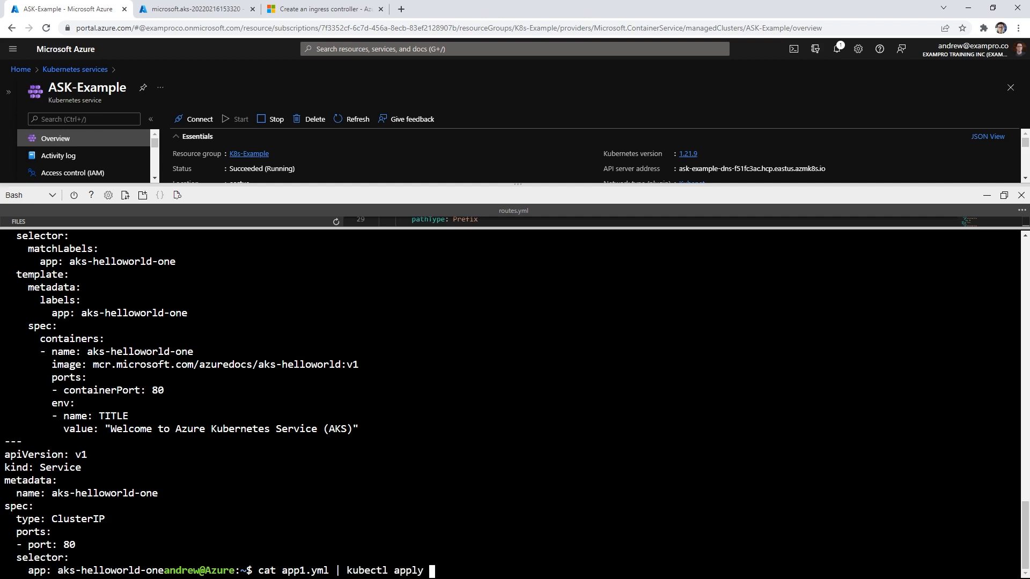
{"action": "type", "text": "-f - -n ingress-basic"}
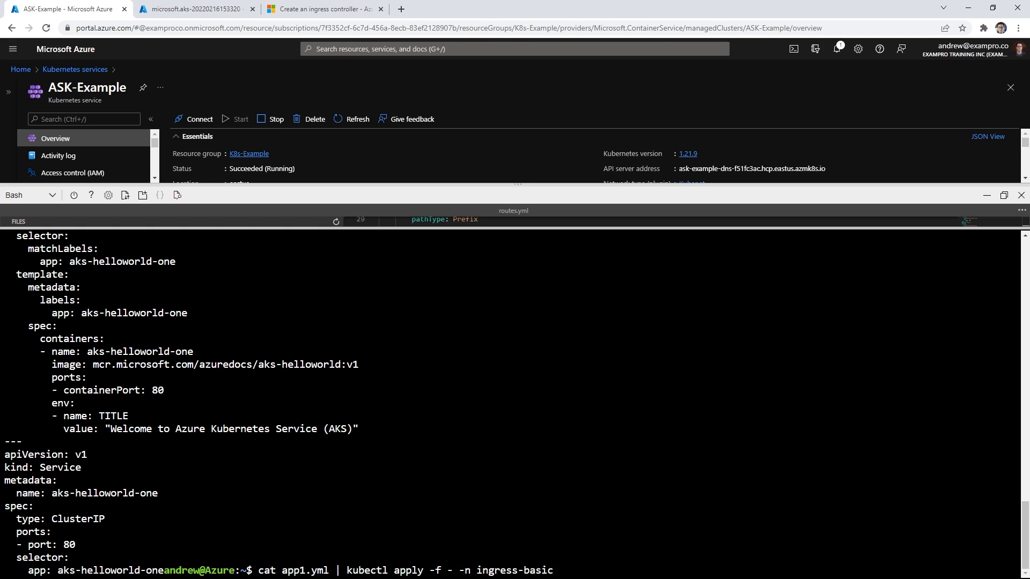
{"action": "key", "text": "ctrl+3"}
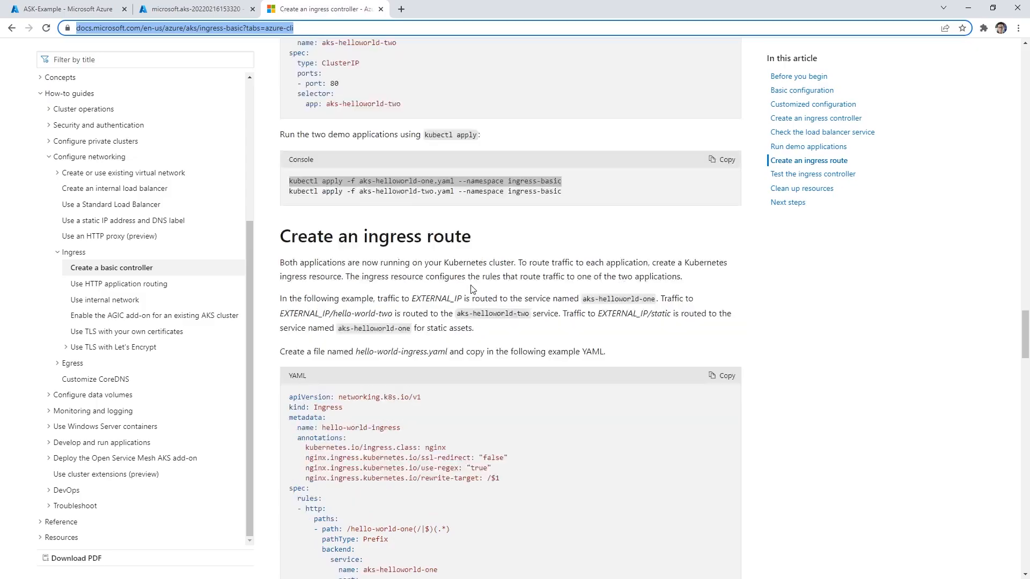
{"action": "scroll", "coordinate": [472, 290], "scroll_direction": "up", "scroll_amount": 8}
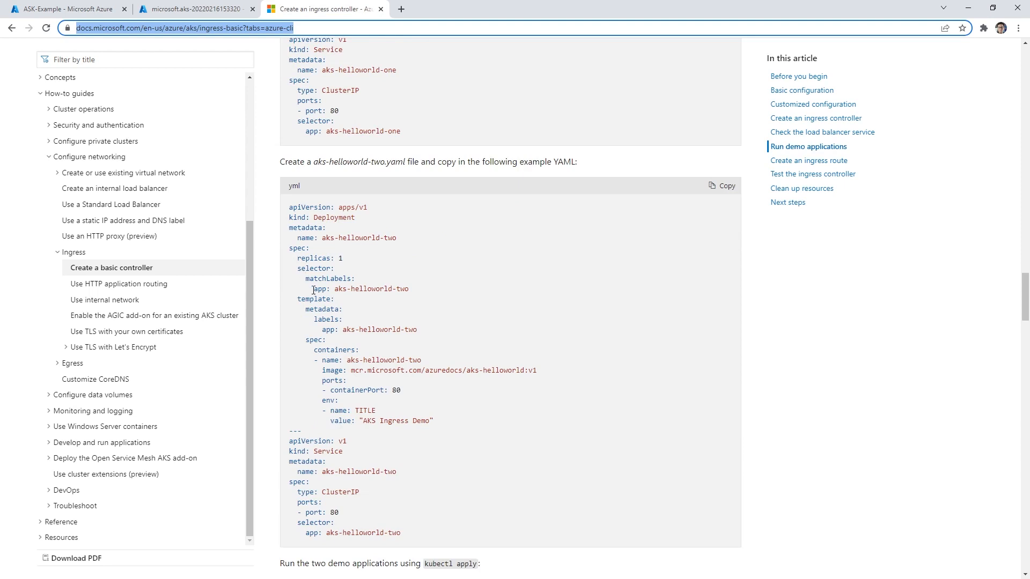
{"action": "scroll", "coordinate": [352, 370], "scroll_direction": "up", "scroll_amount": 5}
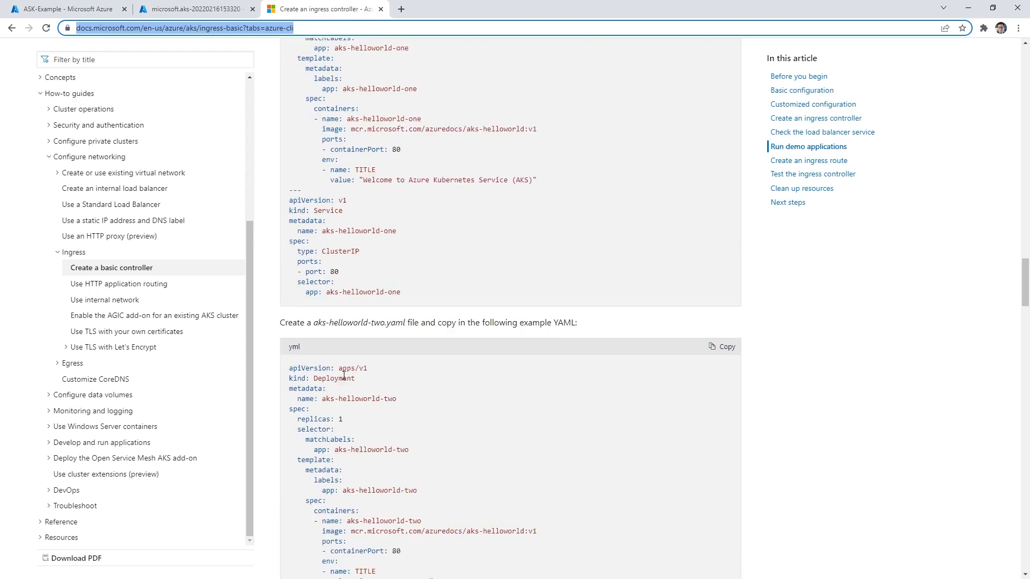
{"action": "scroll", "coordinate": [353, 370], "scroll_direction": "down", "scroll_amount": 5}
{"action": "scroll", "coordinate": [352, 370], "scroll_direction": "up", "scroll_amount": 3}
{"action": "scroll", "coordinate": [342, 378], "scroll_direction": "down", "scroll_amount": 4}
{"action": "scroll", "coordinate": [342, 378], "scroll_direction": "down", "scroll_amount": 6}
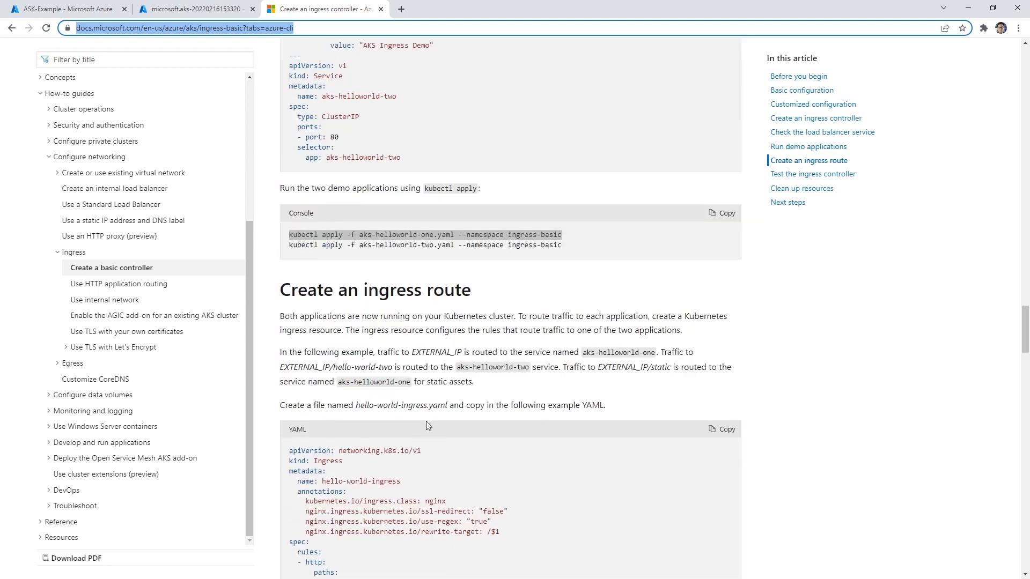
{"action": "scroll", "coordinate": [342, 378], "scroll_direction": "up", "scroll_amount": 3}
{"action": "scroll", "coordinate": [342, 378], "scroll_direction": "up", "scroll_amount": 4}
{"action": "left_click", "coordinate": [129, 11]}
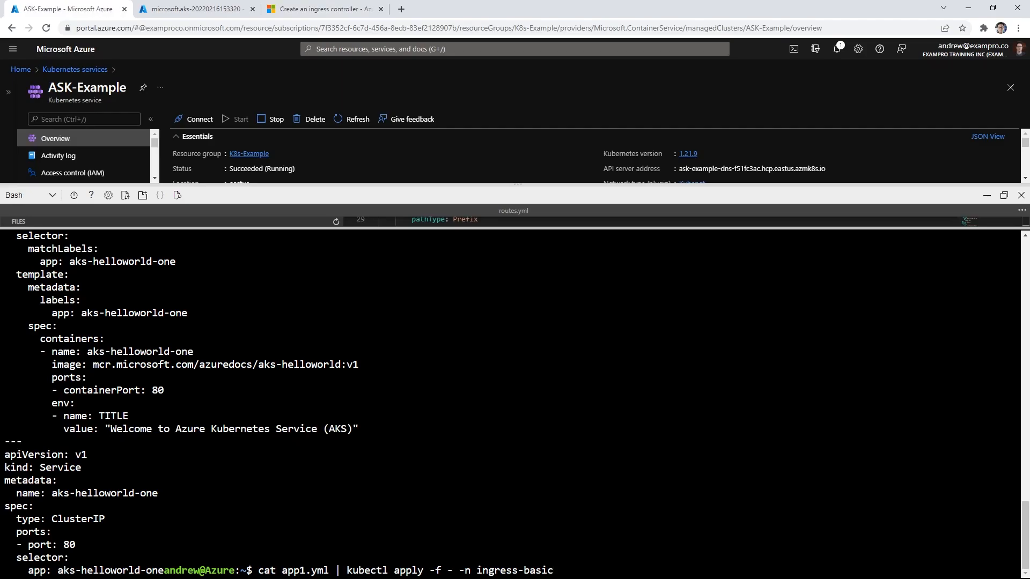
{"action": "key", "text": "Return"}
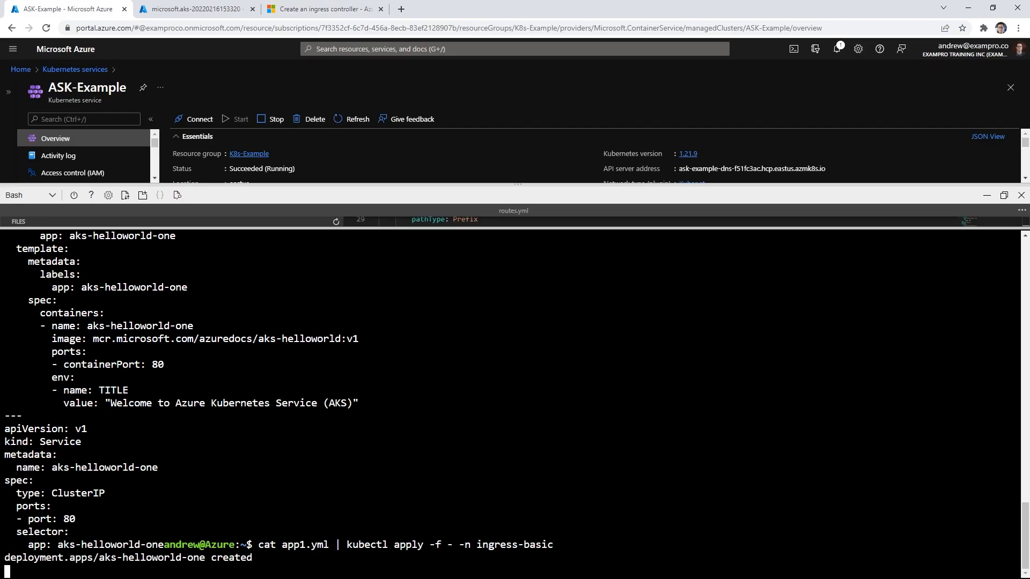
- Rerun the piped kubectl apply command for namespace ingress-basic with app2.yml as the input file
{"action": "key", "text": "Up"}
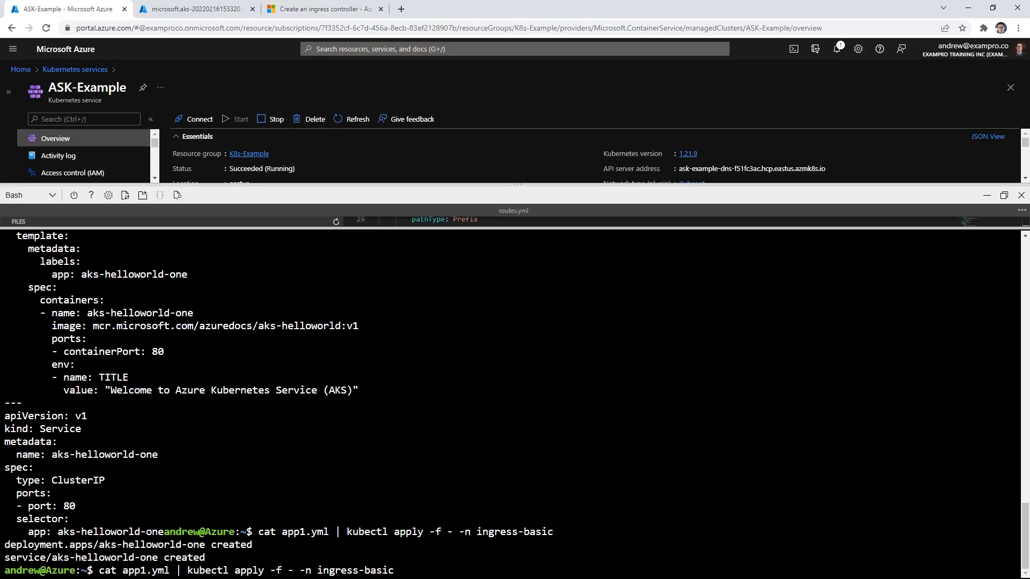
{"action": "key", "text": "Right"}
{"action": "key", "text": "Right"}
{"action": "key", "text": "Right"}
{"action": "key", "text": "Right"}
{"action": "key", "text": "Right"}
{"action": "key", "text": "Right"}
{"action": "key", "text": "Right"}
{"action": "key", "text": "Delete"}
{"action": "type", "text": "2"}
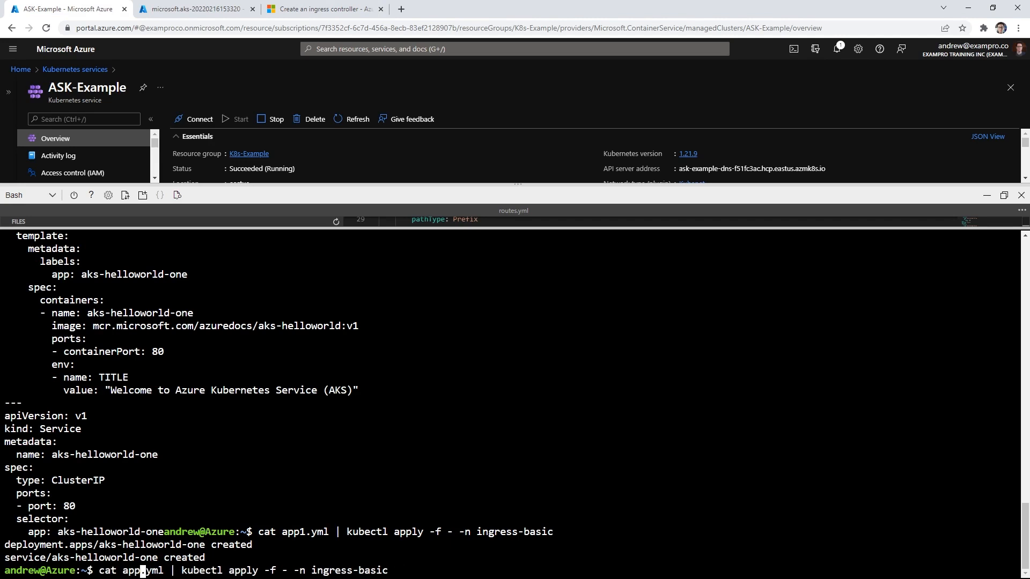
{"action": "key", "text": "Return"}
- Apply the ingress routes by rerunning the piped kubectl apply command for namespace ingress-basic with routes.yml
{"action": "key", "text": "Up"}
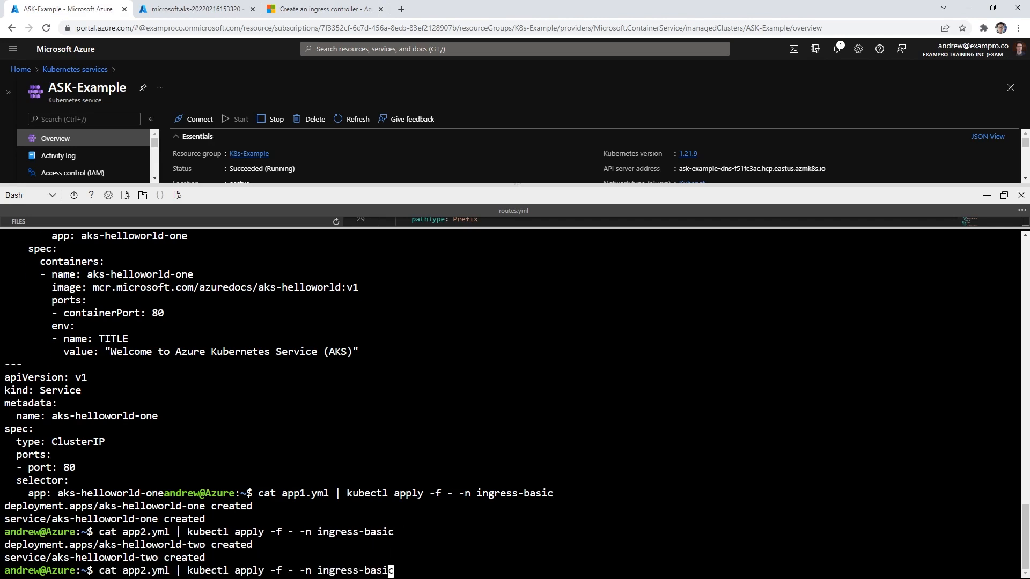
{"action": "key", "text": "Left"}
{"action": "key", "text": "Left"}
{"action": "key", "text": "Left"}
{"action": "key", "text": "Left"}
{"action": "key", "text": "Left"}
{"action": "key", "text": "Left"}
{"action": "key", "text": "Left"}
{"action": "key", "text": "Left"}
{"action": "key", "text": "Left"}
{"action": "key", "text": "Left"}
{"action": "key", "text": "Left"}
{"action": "key", "text": "Left"}
{"action": "key", "text": "Left"}
{"action": "key", "text": "Left"}
{"action": "key", "text": "Left"}
{"action": "key", "text": "Left"}
{"action": "key", "text": "Left"}
{"action": "key", "text": "Left"}
{"action": "key", "text": "Left"}
{"action": "key", "text": "Left"}
{"action": "key", "text": "Left"}
{"action": "key", "text": "Left"}
{"action": "key", "text": "Left"}
{"action": "key", "text": "Left"}
{"action": "key", "text": "Left"}
{"action": "key", "text": "Left"}
{"action": "key", "text": "Left"}
{"action": "key", "text": "Left"}
{"action": "key", "text": "Left"}
{"action": "key", "text": "BackSpace"}
{"action": "key", "text": "BackSpace"}
{"action": "key", "text": "BackSpace"}
{"action": "key", "text": "BackSpace"}
{"action": "type", "text": "rot"}
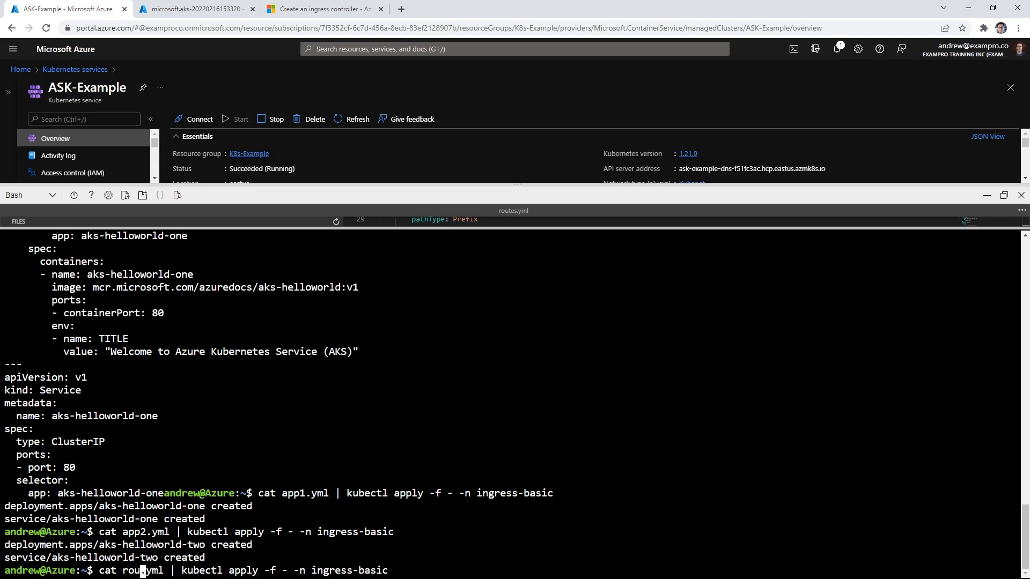
{"action": "type", "text": "tes"}
{"action": "key", "text": "Return"}
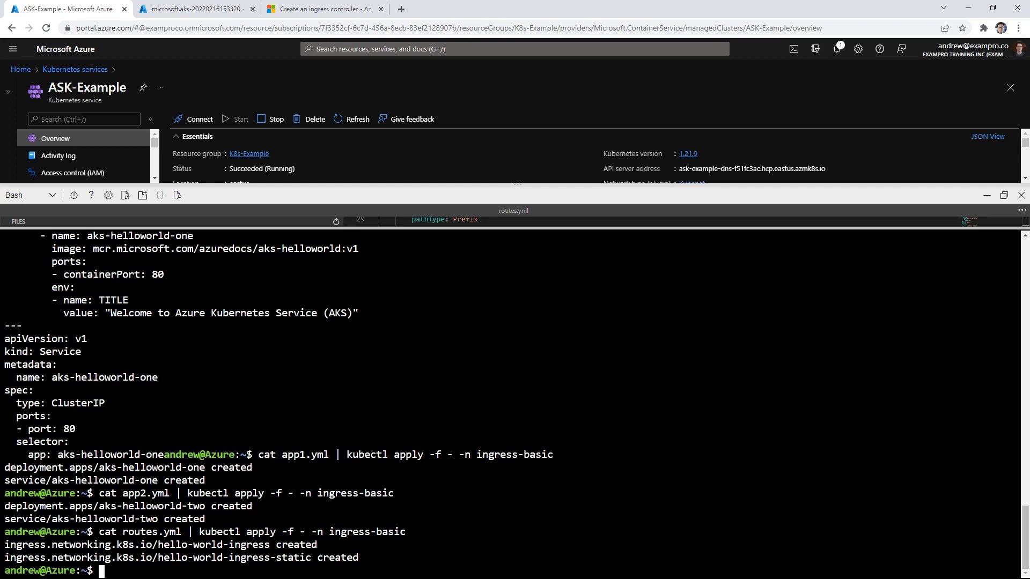
- Try to list all resources in the ingress-basic namespace with kubectl get all --all -n ingress-basic
{"action": "type", "text": "kubectl get"}
{"action": "key", "text": "BackSpace"}
{"action": "key", "text": "BackSpace"}
{"action": "key", "text": "BackSpace"}
{"action": "key", "text": "BackSpace"}
{"action": "type", "text": "get all "}
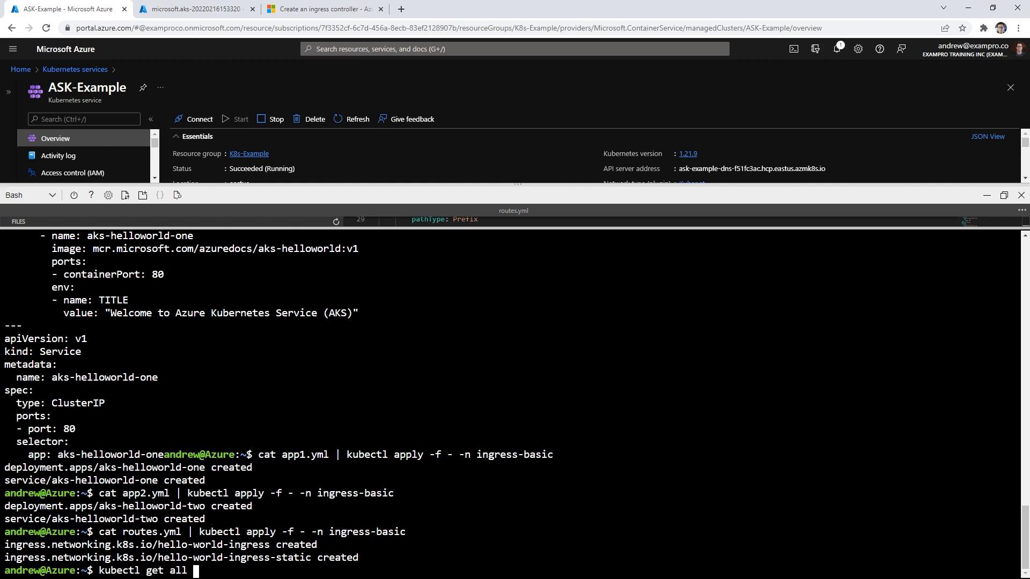
{"action": "type", "text": "--all "}
{"action": "type", "text": "-n ingress-ba"}
{"action": "type", "text": "sic"}
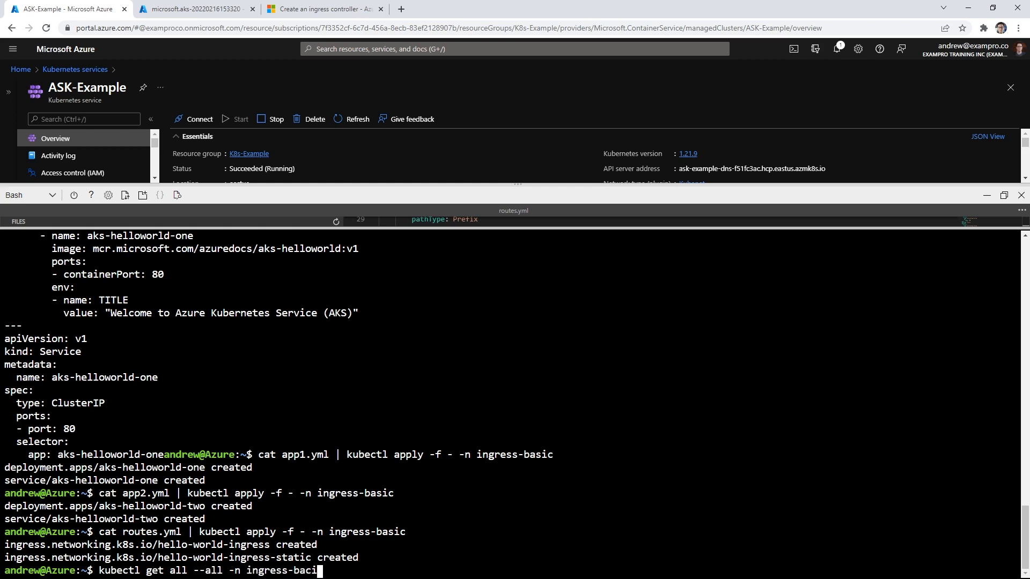
{"action": "key", "text": "Return"}
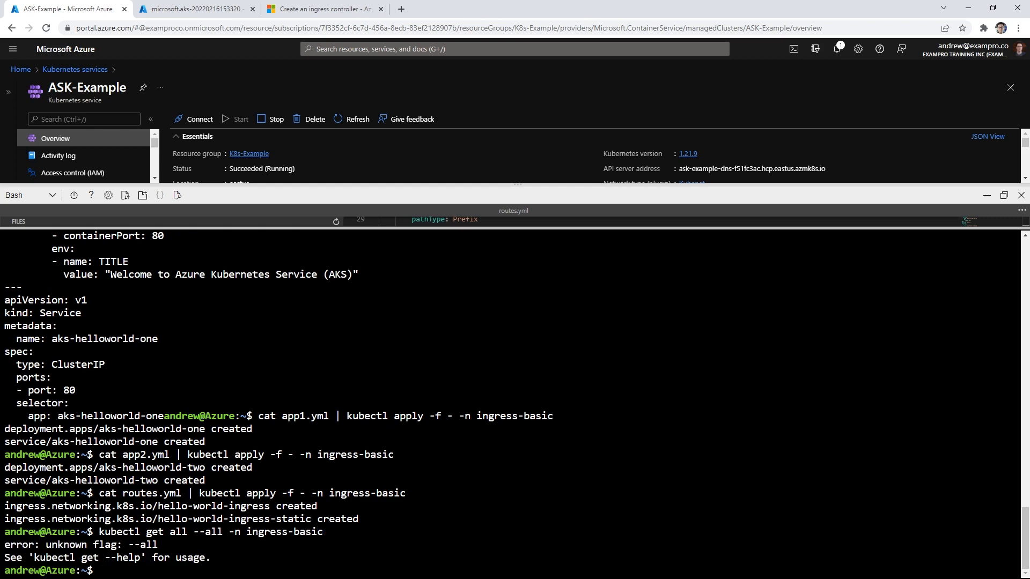
- Rerun the resource listing without the --all flag, as kubectl get all -n ingress-basic
{"action": "key", "text": "Up"}
{"action": "key", "text": "Left"}
{"action": "key", "text": "Left"}
{"action": "key", "text": "Left"}
{"action": "key", "text": "Left"}
{"action": "key", "text": "Left"}
{"action": "key", "text": "Left"}
{"action": "key", "text": "Left"}
{"action": "key", "text": "Left"}
{"action": "key", "text": "Left"}
{"action": "key", "text": "Left"}
{"action": "key", "text": "Left"}
{"action": "key", "text": "Left"}
{"action": "key", "text": "Left"}
{"action": "key", "text": "Left"}
{"action": "key", "text": "Left"}
{"action": "key", "text": "Left"}
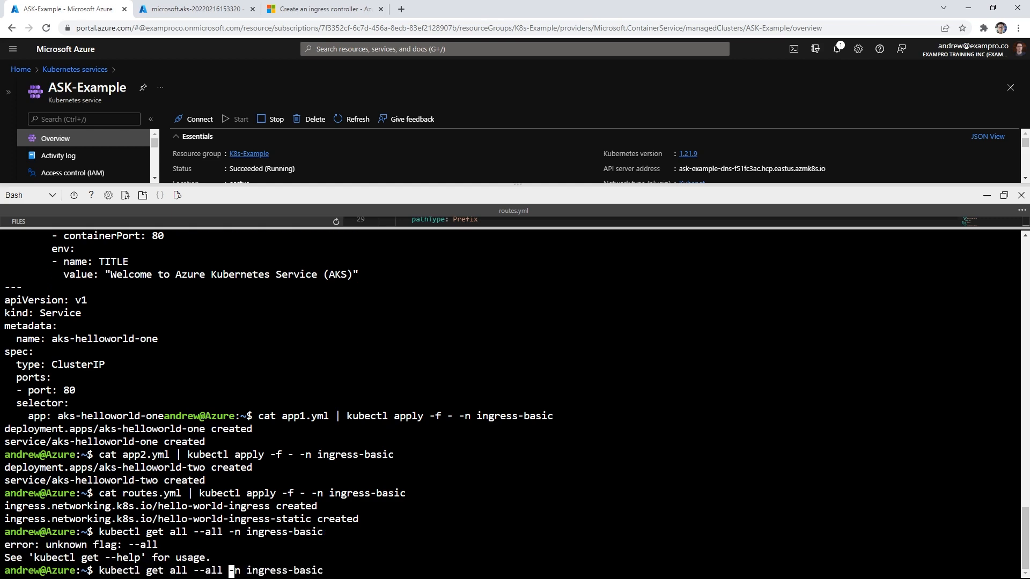
{"action": "key", "text": "Left"}
{"action": "key", "text": "Left"}
{"action": "key", "text": "Left"}
{"action": "key", "text": "Left"}
{"action": "key", "text": "Left"}
{"action": "key", "text": "Left"}
{"action": "key", "text": "Left"}
{"action": "key", "text": "Left"}
{"action": "key", "text": "Left"}
{"action": "key", "text": "Left"}
{"action": "key", "text": "Left"}
{"action": "key", "text": "Right"}
{"action": "key", "text": "Right"}
{"action": "key", "text": "Right"}
{"action": "key", "text": "Right"}
{"action": "key", "text": "Right"}
{"action": "key", "text": "Right"}
{"action": "key", "text": "Right"}
{"action": "key", "text": "Right"}
{"action": "key", "text": "Right"}
{"action": "key", "text": "Right"}
{"action": "key", "text": "BackSpace"}
{"action": "key", "text": "BackSpace"}
{"action": "key", "text": "BackSpace"}
{"action": "key", "text": "BackSpace"}
{"action": "key", "text": "BackSpace"}
{"action": "key", "text": "BackSpace"}
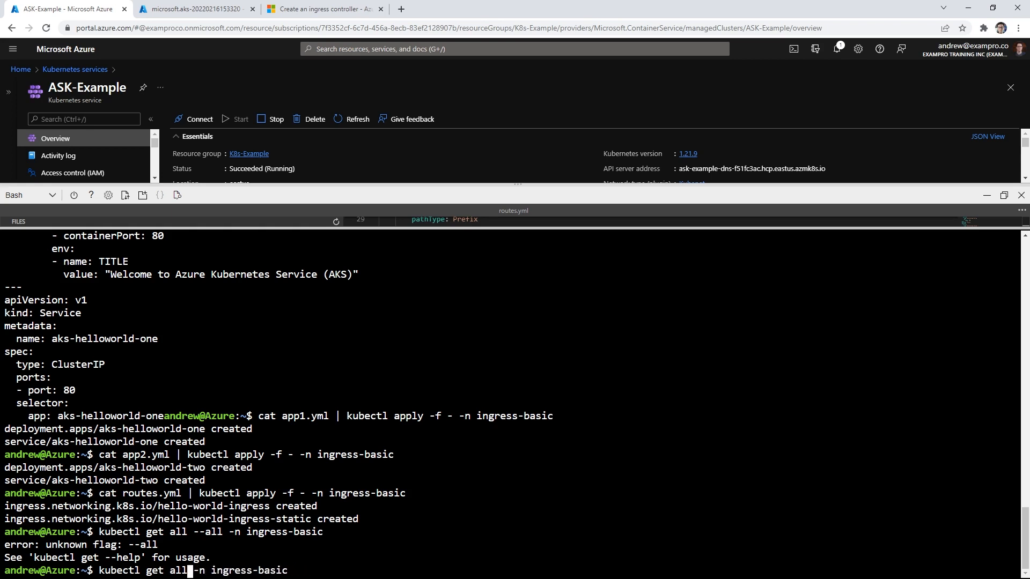
{"action": "key", "text": "Return"}
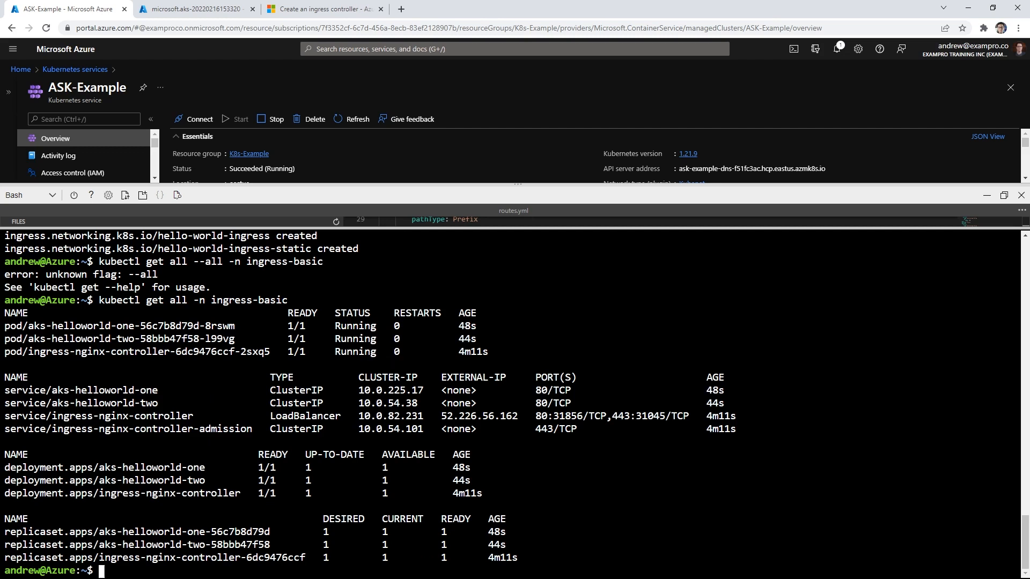
- List the ingresses in the namespace by running kubectl get ing -n ingress-basic
{"action": "key", "text": "Up"}
{"action": "key", "text": "Left"}
{"action": "key", "text": "Left"}
{"action": "key", "text": "Left"}
{"action": "key", "text": "Left"}
{"action": "key", "text": "Left"}
{"action": "key", "text": "Left"}
{"action": "key", "text": "Left"}
{"action": "key", "text": "Left"}
{"action": "key", "text": "Left"}
{"action": "key", "text": "Left"}
{"action": "key", "text": "Left"}
{"action": "key", "text": "Left"}
{"action": "key", "text": "Left"}
{"action": "key", "text": "Left"}
{"action": "key", "text": "Left"}
{"action": "key", "text": "Left"}
{"action": "key", "text": "Left"}
{"action": "key", "text": "BackSpace"}
{"action": "key", "text": "BackSpace"}
{"action": "key", "text": "BackSpace"}
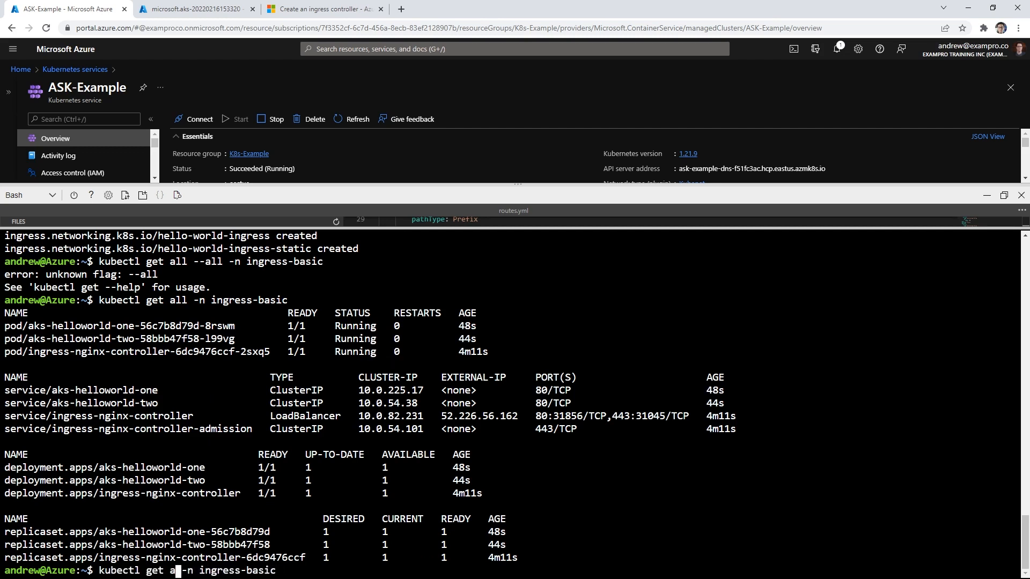
{"action": "type", "text": "ing"}
{"action": "key", "text": "Return"}
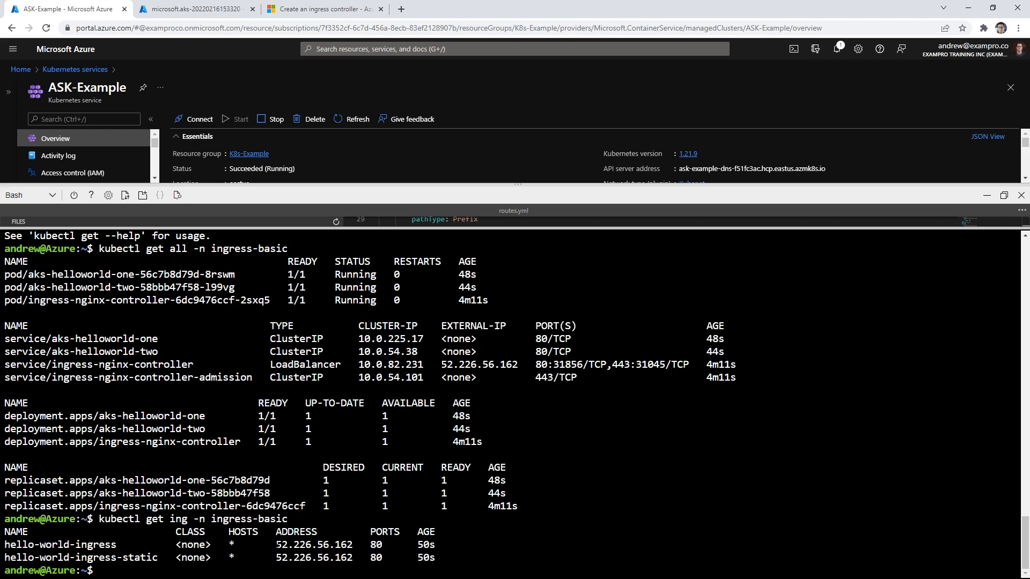
- Open the hello-world ingress address 52.226.56.162 in a new browser tab
{"action": "left_click_drag", "start_coordinate": [276, 544], "coordinate": [364, 544]}
{"action": "left_click", "coordinate": [387, 193]}
{"action": "key", "text": "ctrl+t"}
{"action": "type", "text": "52.226.56.162"}
{"action": "key", "text": "Return"}
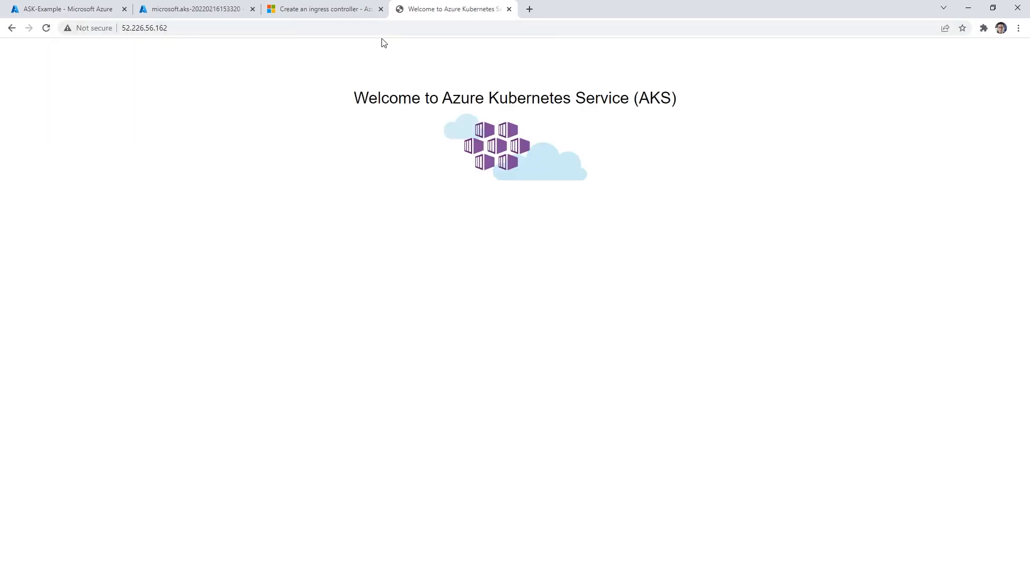
- Return to the ASK-Example cluster, shrink the Cloud Shell pane, and view its workloads and its services and ingresses
{"action": "left_click", "coordinate": [100, 8]}
{"action": "left_click_drag", "start_coordinate": [518, 185], "coordinate": [495, 426]}
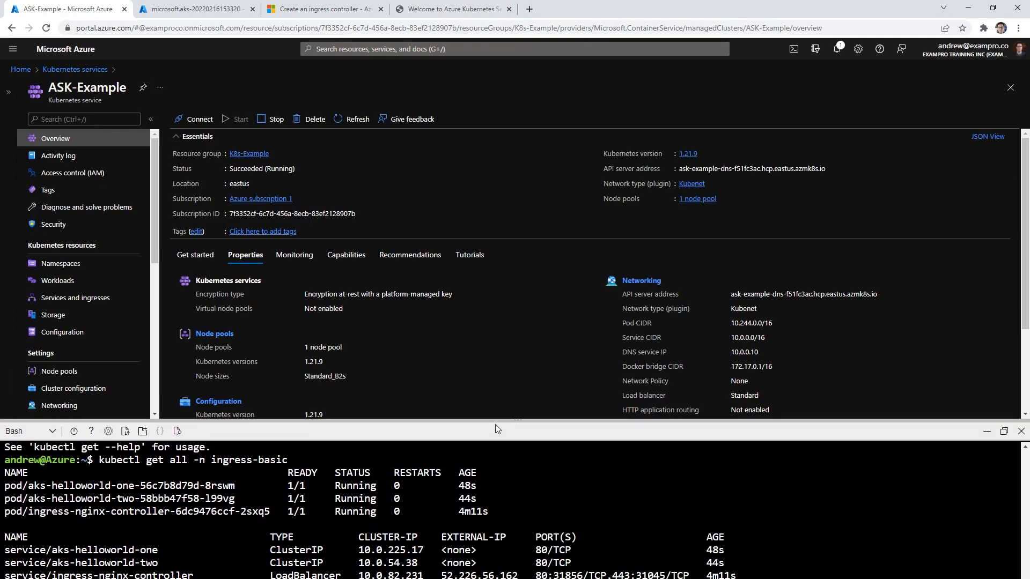
{"action": "left_click", "coordinate": [102, 281]}
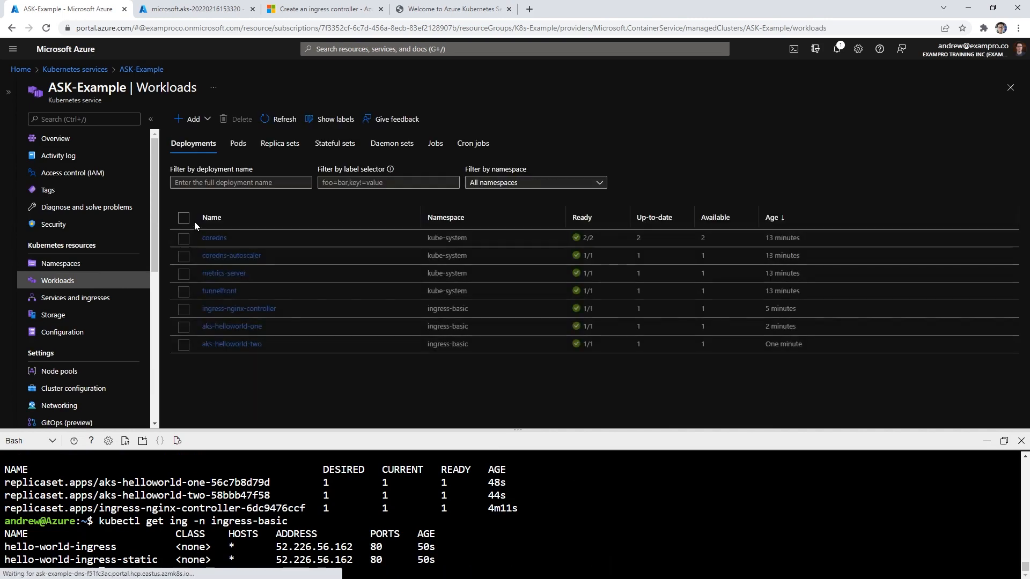
{"action": "left_click", "coordinate": [102, 298]}
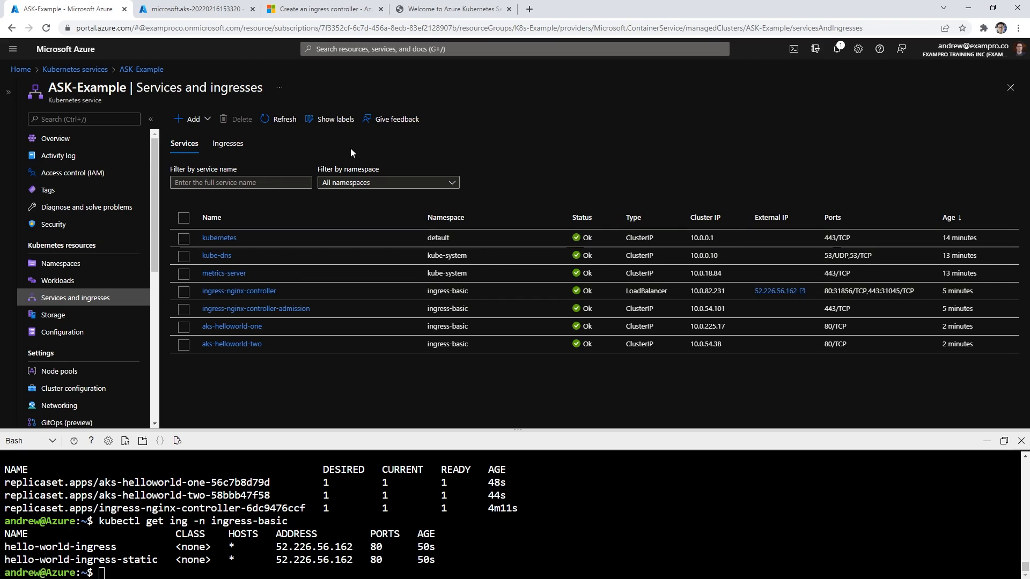
- Search the portal for "load" and for "gateway", and close the search without opening a result
{"action": "left_click", "coordinate": [354, 50]}
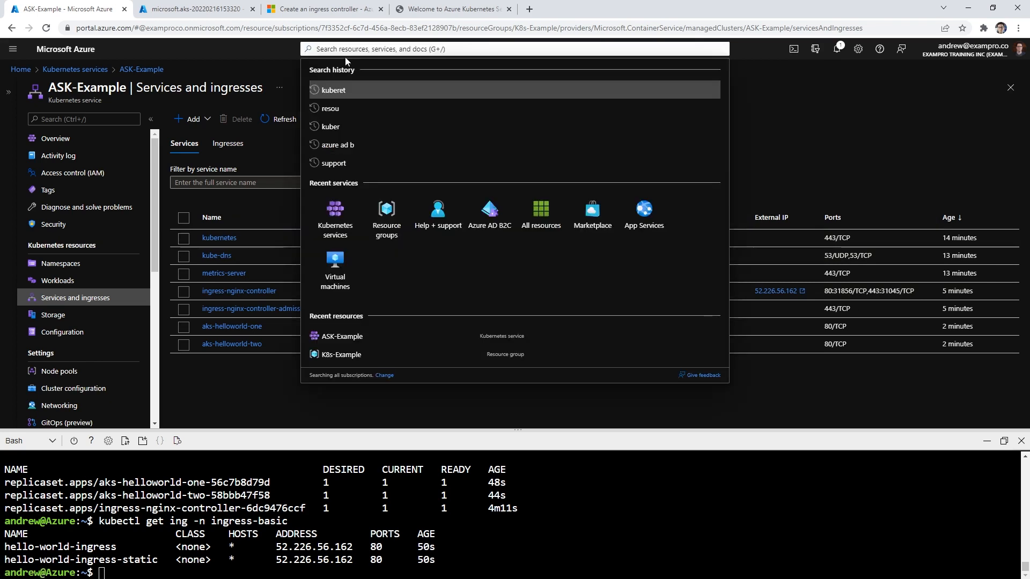
{"action": "left_click", "coordinate": [278, 159]}
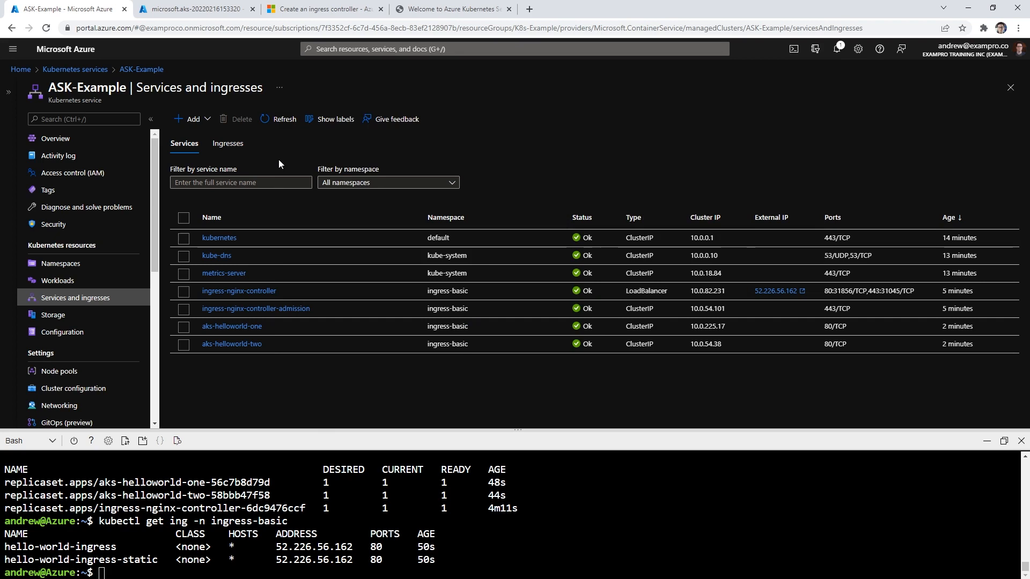
{"action": "left_click", "coordinate": [370, 51]}
{"action": "type", "text": "load"}
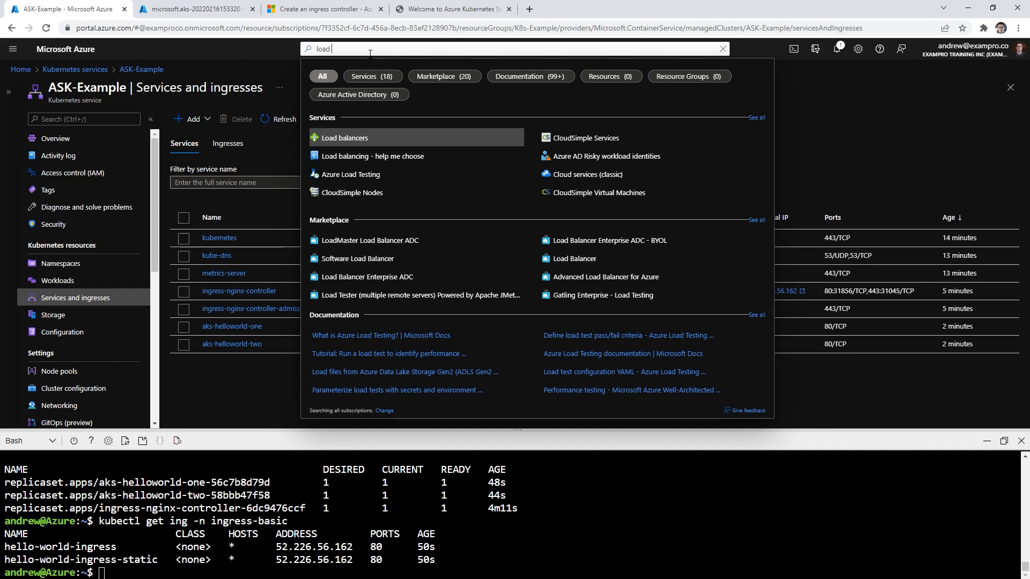
{"action": "key", "text": "BackSpace"}
{"action": "key", "text": "BackSpace"}
{"action": "key", "text": "BackSpace"}
{"action": "key", "text": "BackSpace"}
{"action": "type", "text": "gateway"}
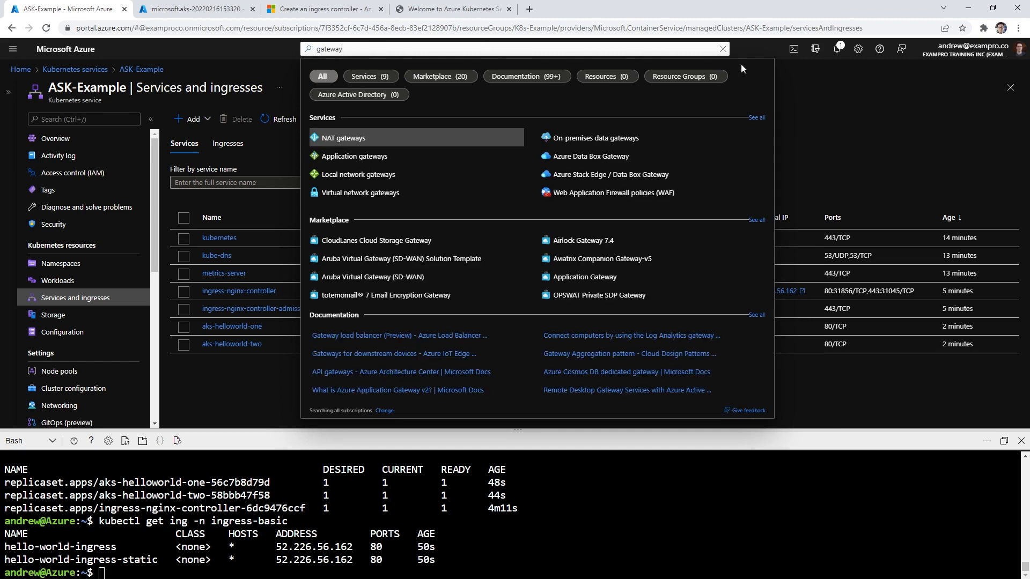
{"action": "left_click", "coordinate": [838, 143]}
{"action": "key", "text": "g"}
{"action": "key", "text": "slash"}
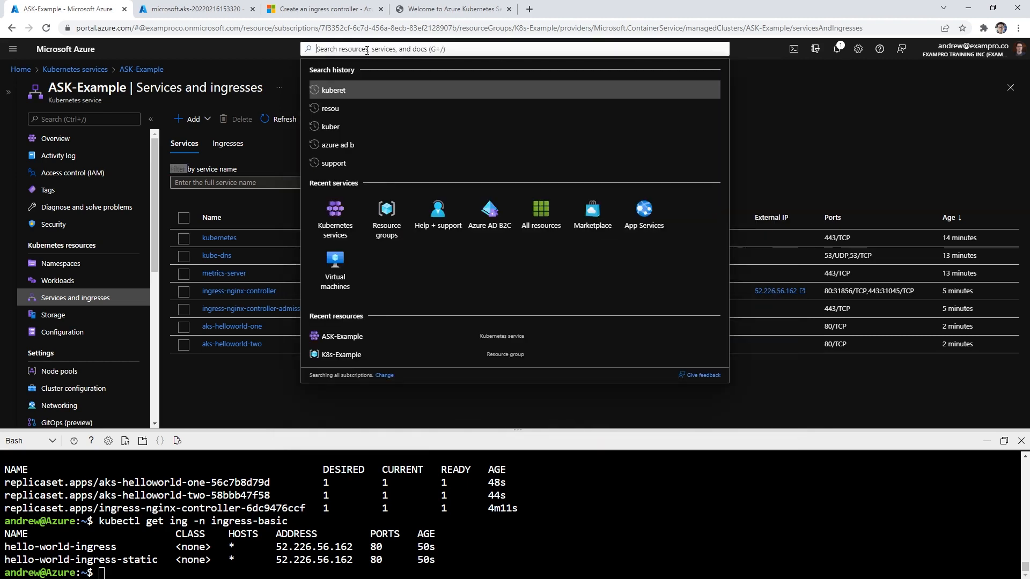
{"action": "key", "text": "Escape"}
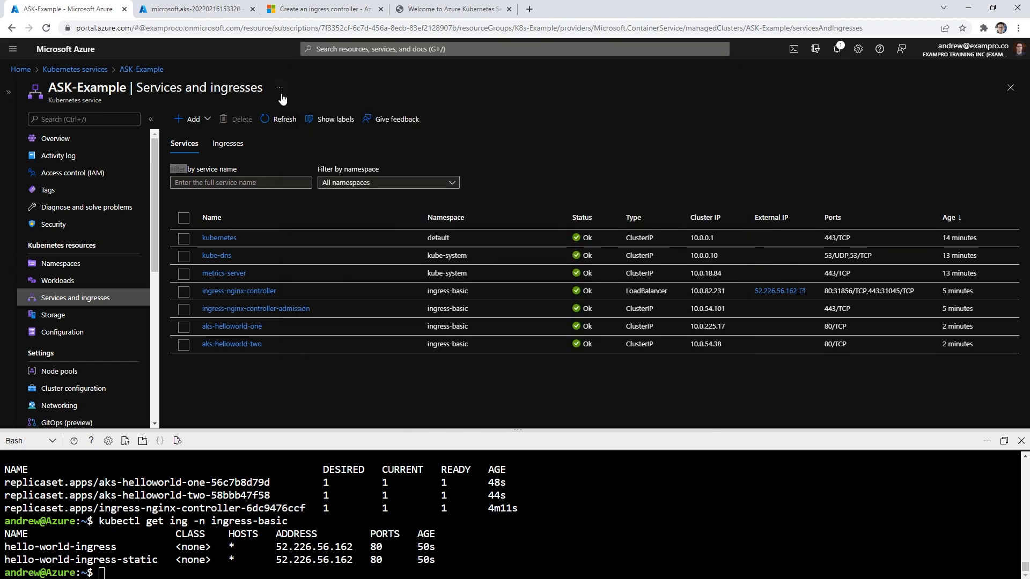
- Go to the portal home page, search for resources, and open the K8s-Example resource group from the resource groups list
{"action": "left_click", "coordinate": [105, 51]}
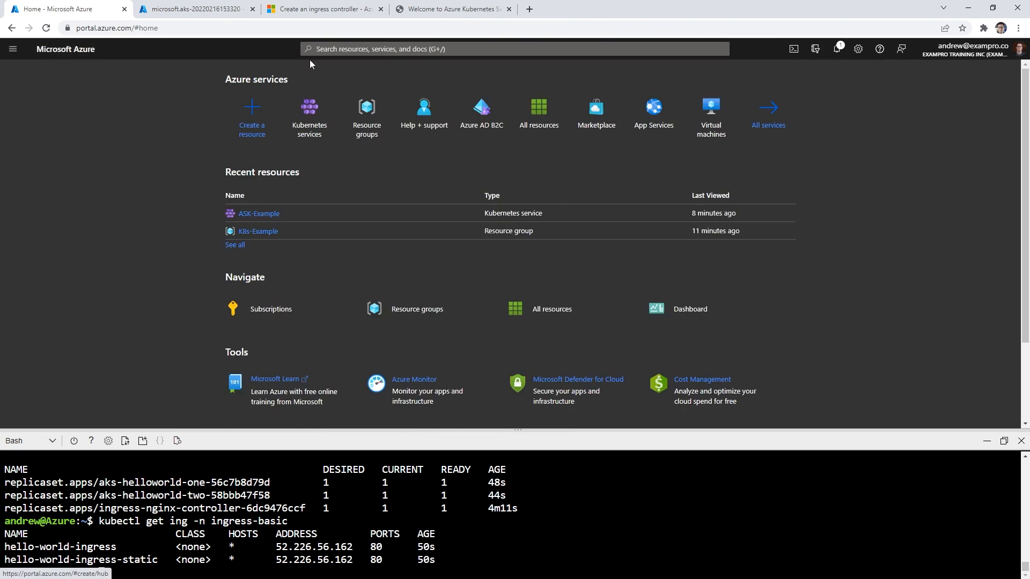
{"action": "left_click", "coordinate": [325, 48]}
{"action": "type", "text": "resources"}
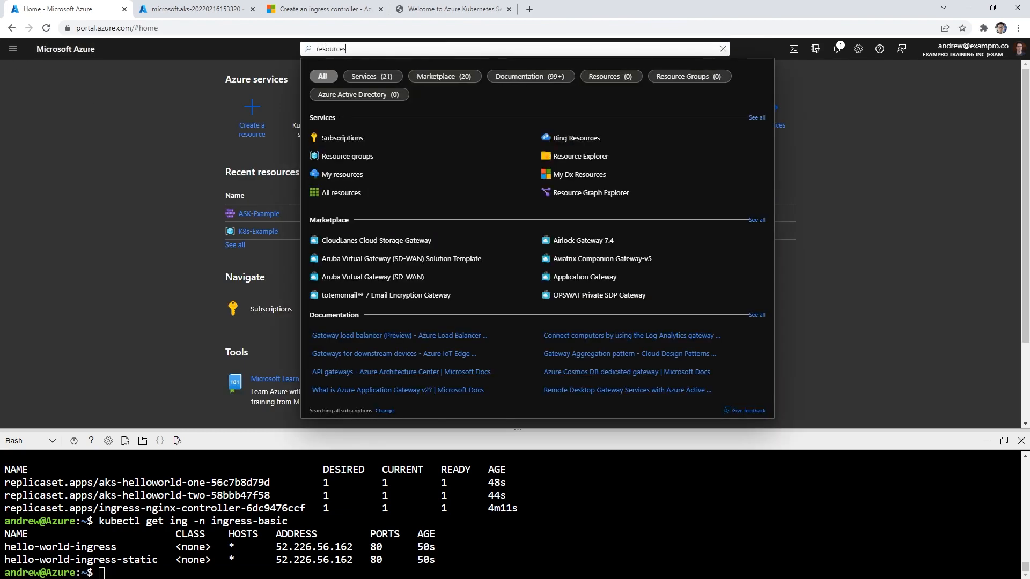
{"action": "left_click", "coordinate": [365, 158]}
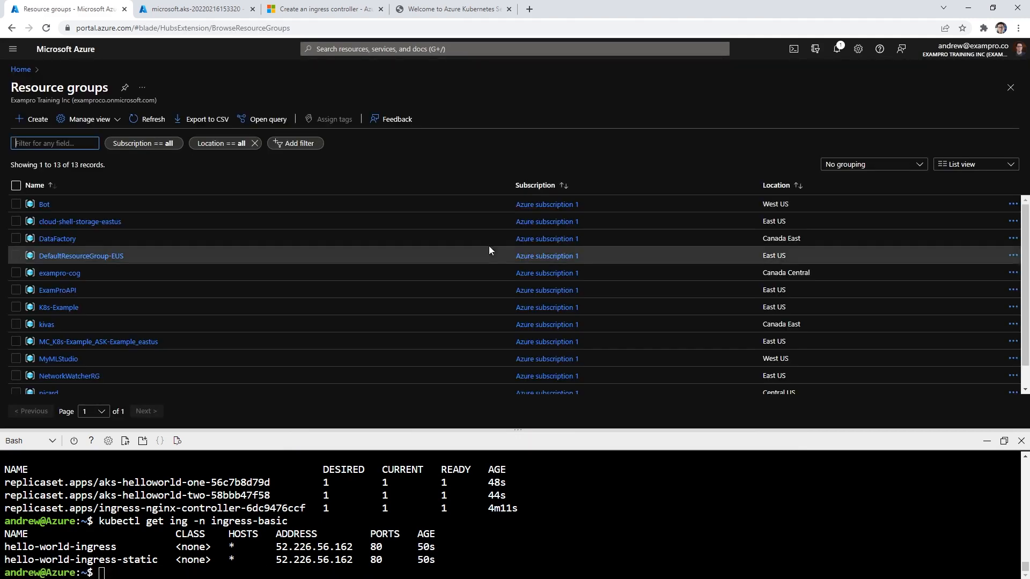
{"action": "scroll", "coordinate": [99, 324], "scroll_direction": "down", "scroll_amount": 1}
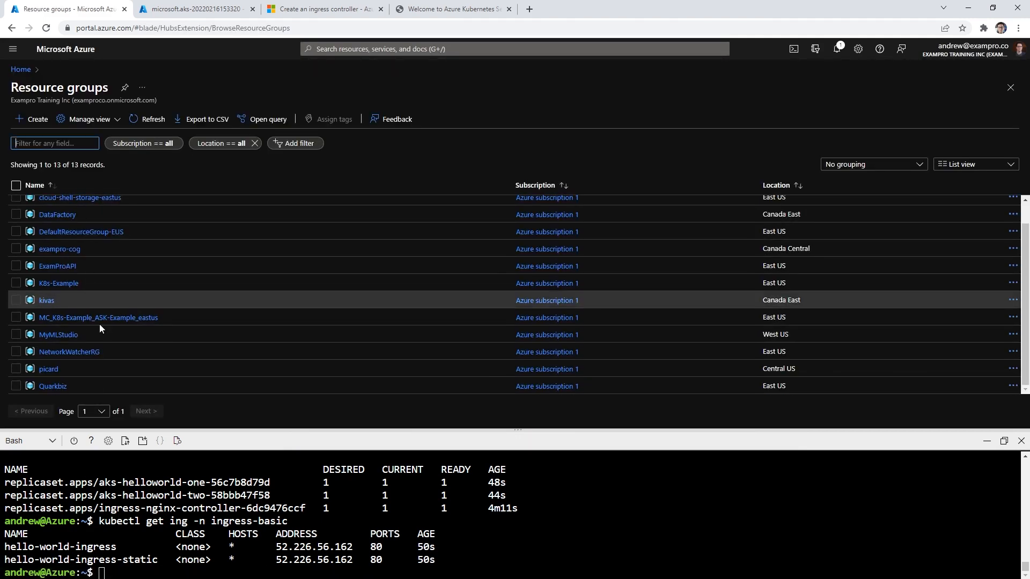
{"action": "scroll", "coordinate": [99, 324], "scroll_direction": "up", "scroll_amount": 1}
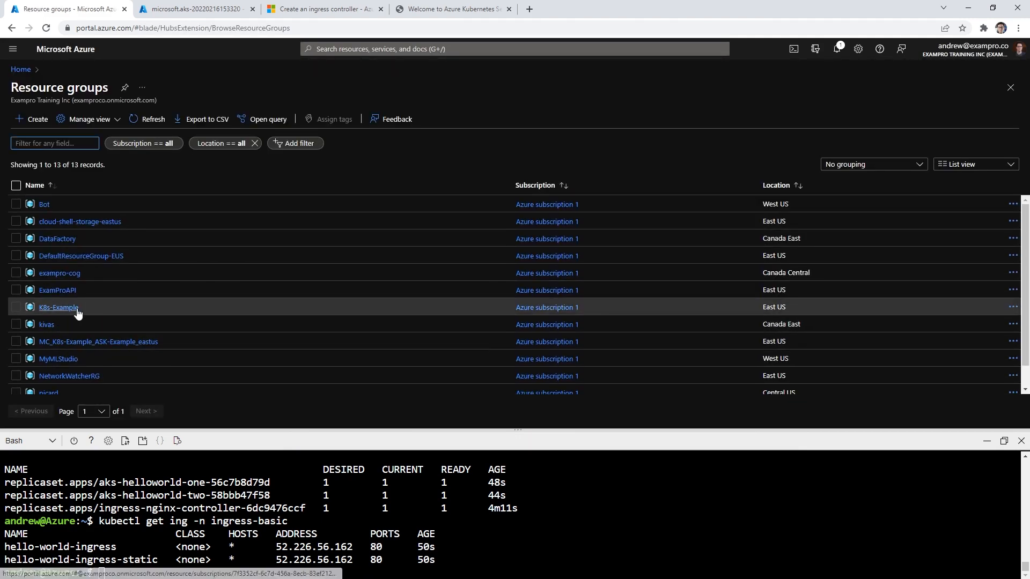
{"action": "left_click", "coordinate": [58, 307]}
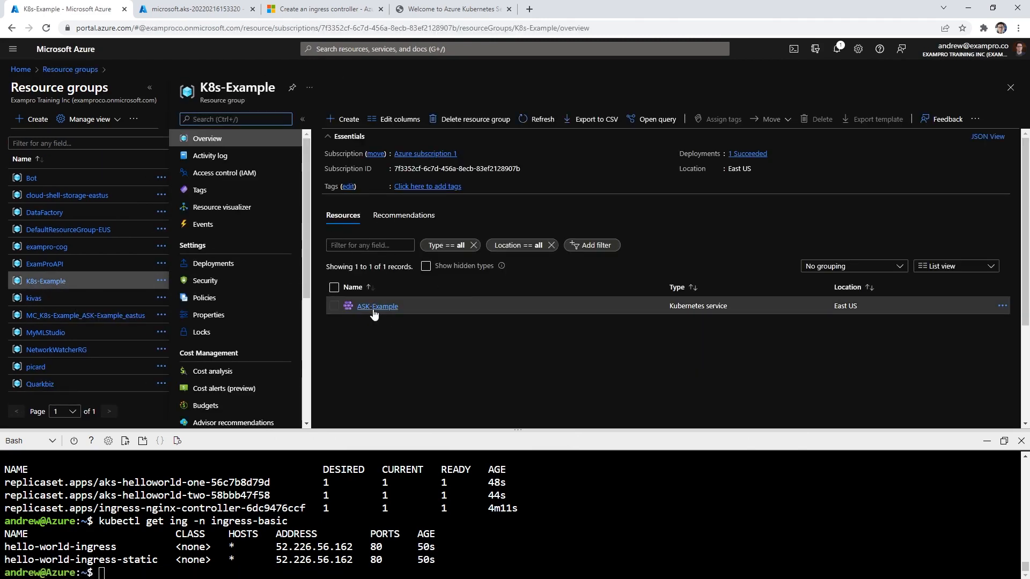
- Delete the K8s-Example resource group, confirming with its name, and refresh the resource groups list
{"action": "left_click", "coordinate": [486, 120]}
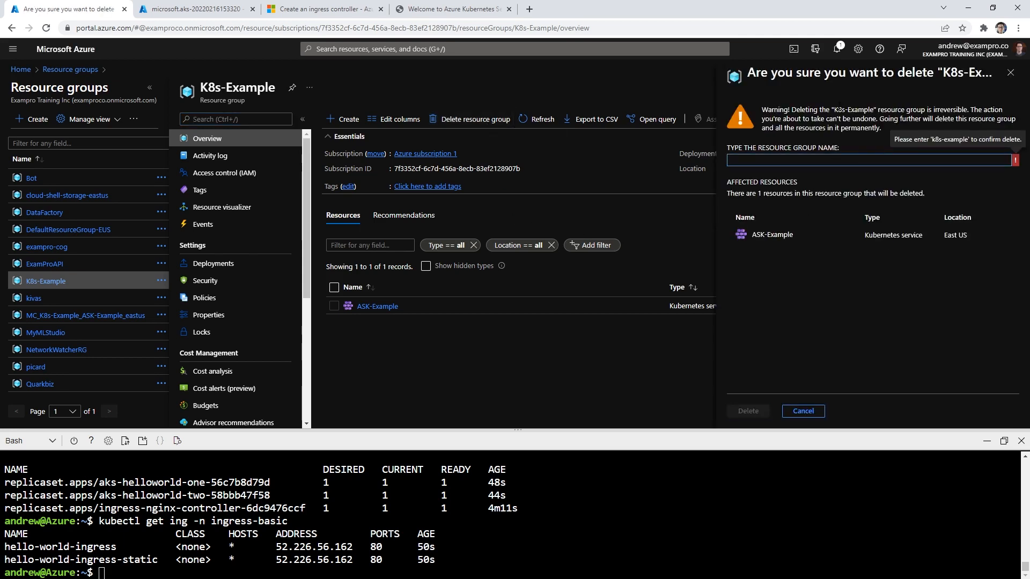
{"action": "left_click_drag", "start_coordinate": [839, 109], "coordinate": [874, 110]}
{"action": "key", "text": "ctrl+c"}
{"action": "left_click", "coordinate": [805, 160]}
{"action": "key", "text": "ctrl+v"}
{"action": "left_click", "coordinate": [747, 411]}
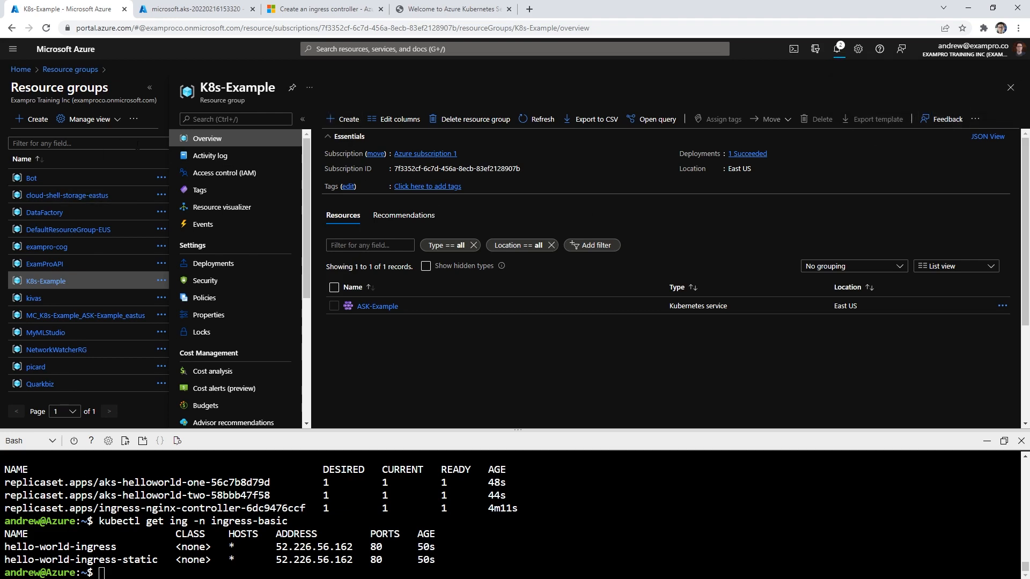
{"action": "left_click", "coordinate": [1010, 88]}
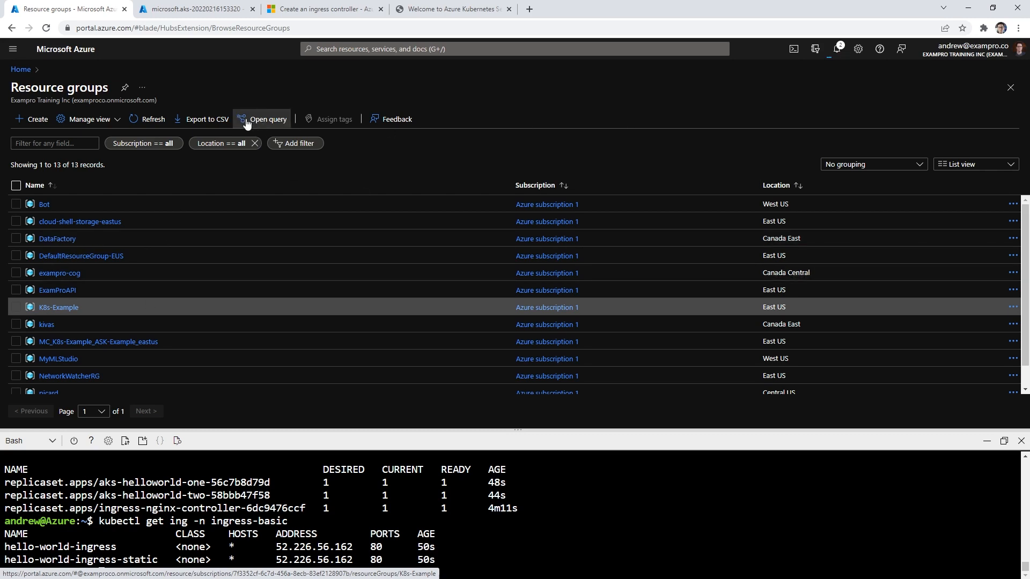
{"action": "left_click", "coordinate": [155, 120]}
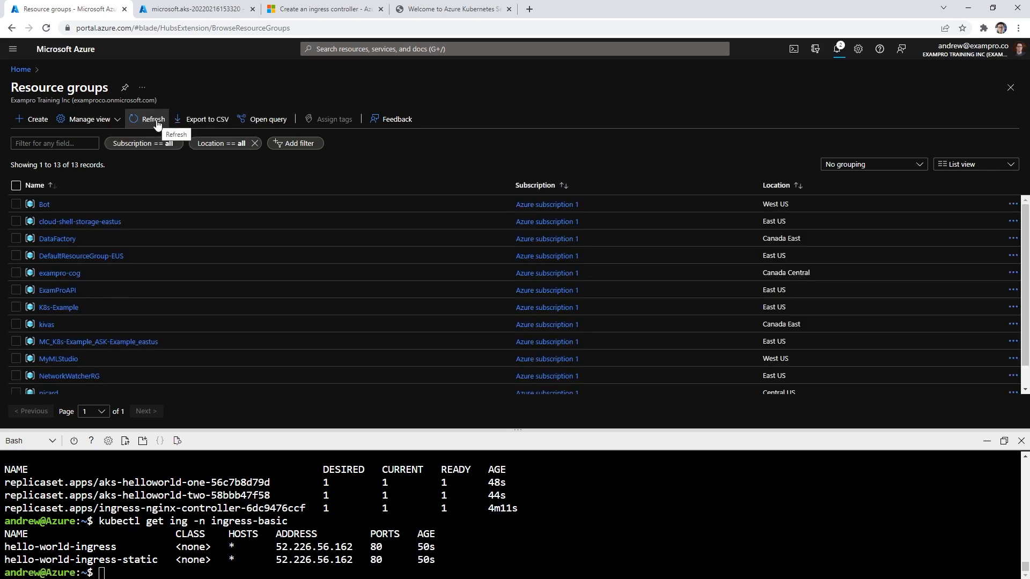